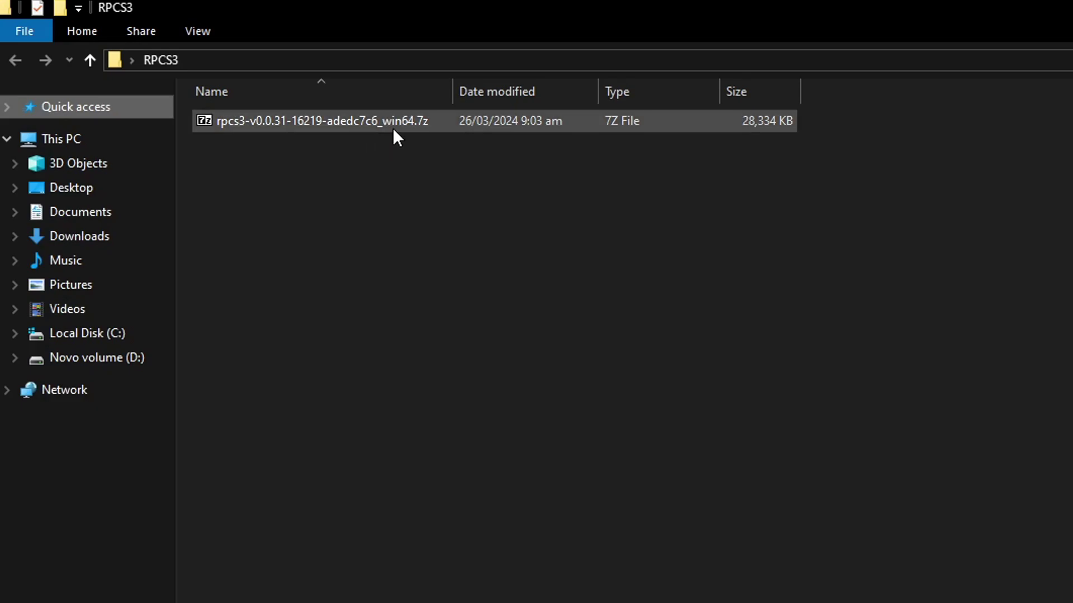
Extract rpcs3-v0.0.31-16219-adedc7c6_win64.7z into the current folder with 7-Zip, and permanently delete the archive
left_click(329, 122)
right_click(329, 121)
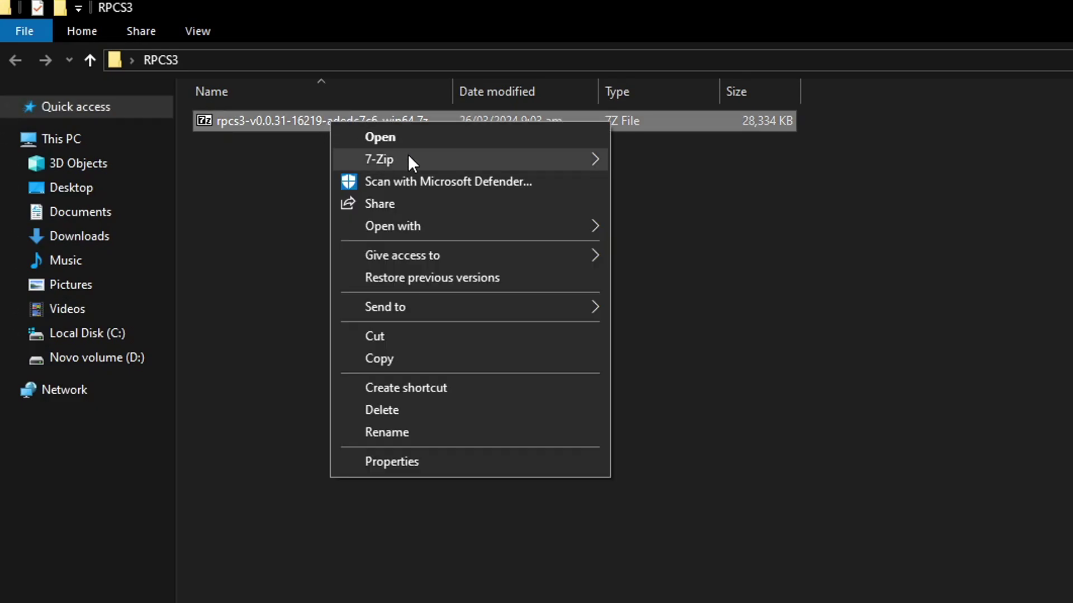
mouse_move(411, 154)
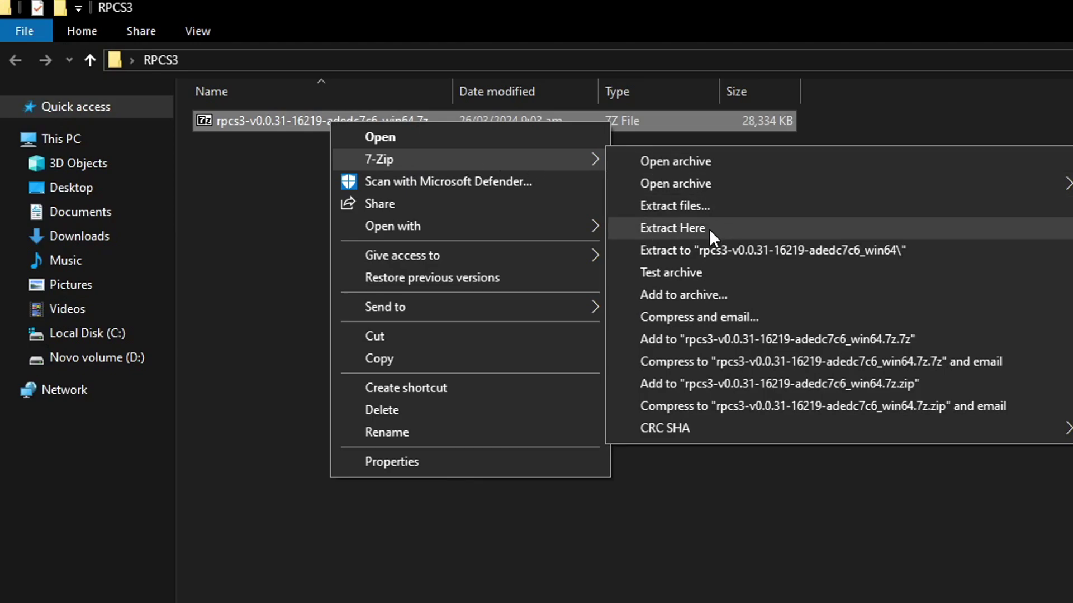
left_click(693, 229)
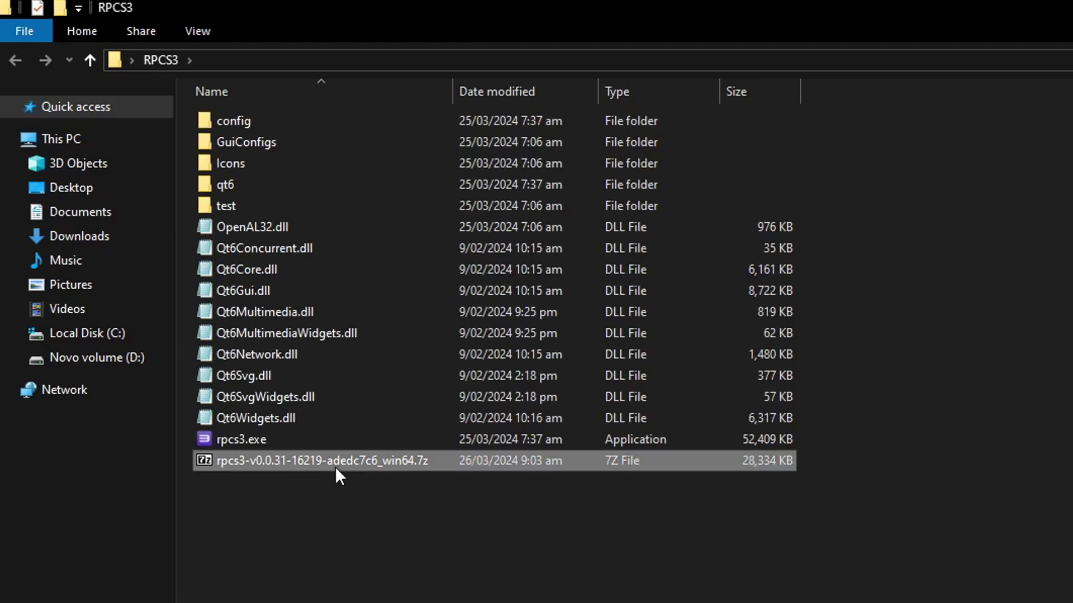
key("shift+Delete")
key("Return")
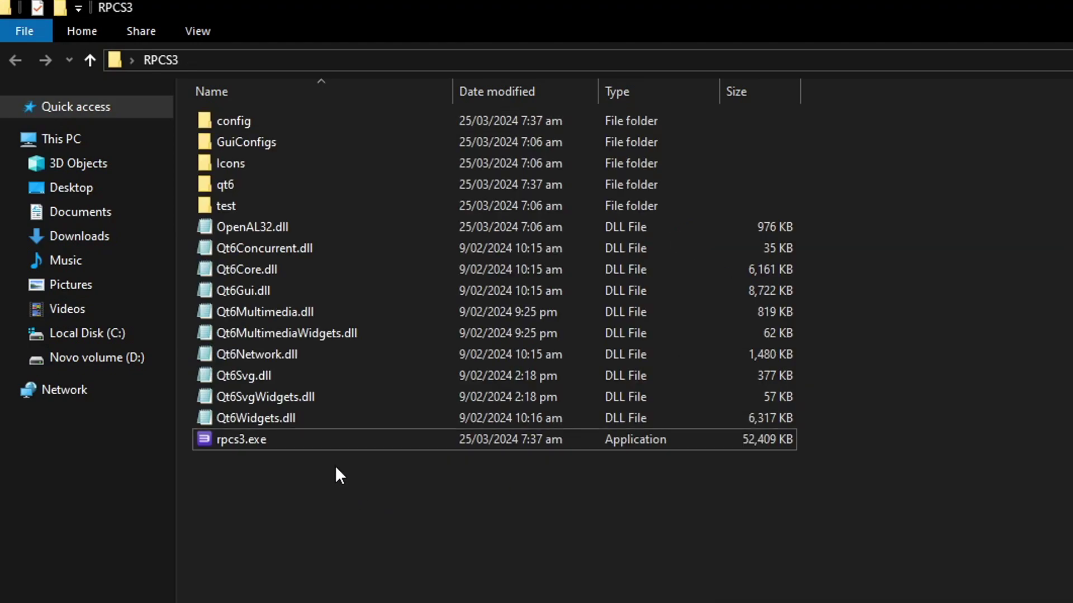
Launch rpcs3.exe and complete its welcome dialog with the dark theme off and the Quickstart guide marked as read, maximizing the main window
left_click(240, 437)
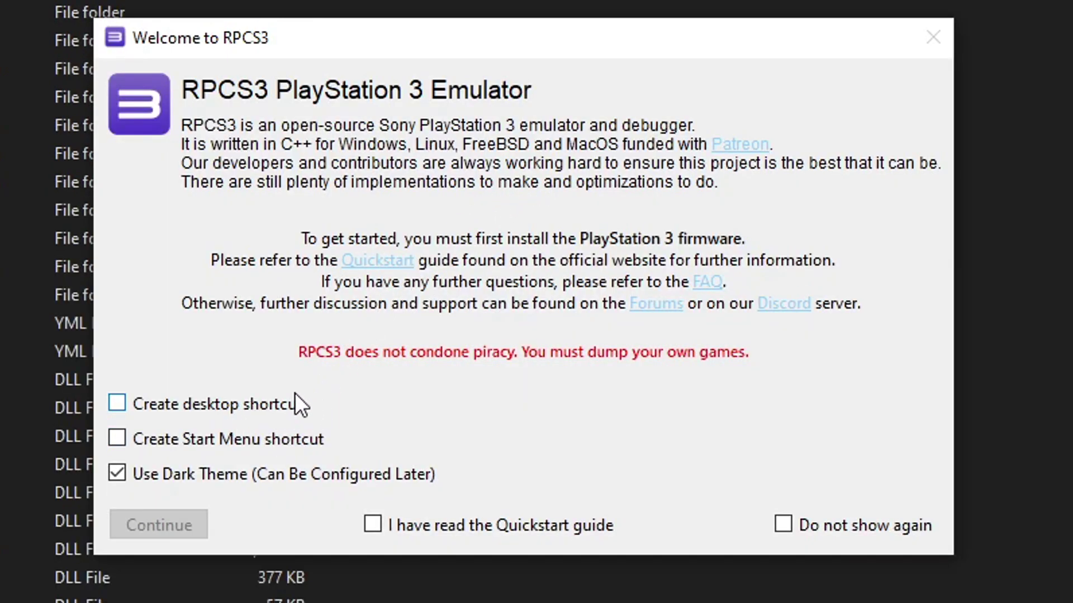
left_click(202, 478)
left_click(374, 526)
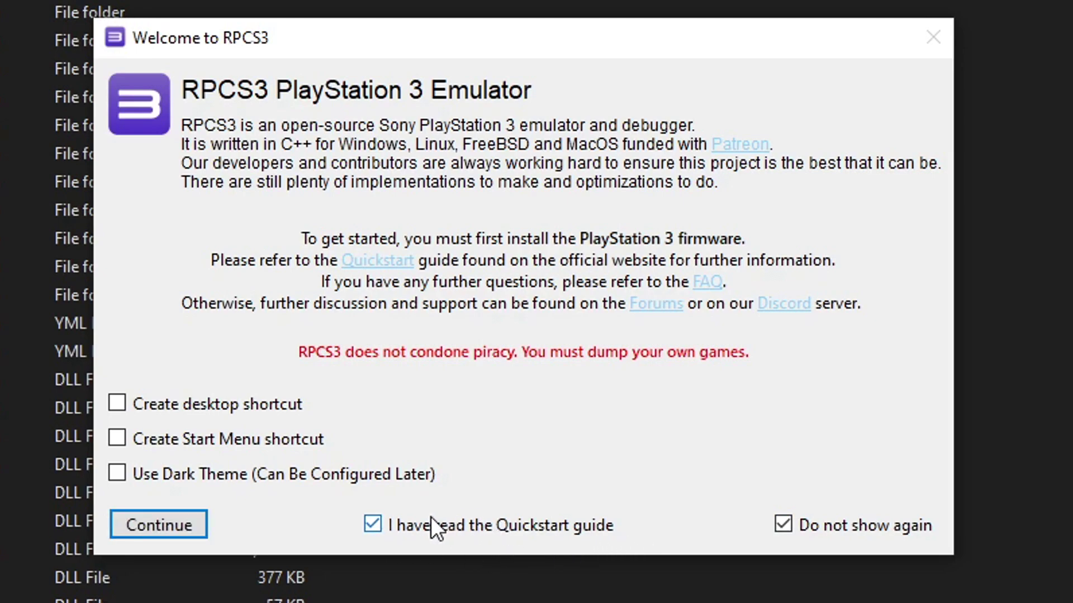
left_click(180, 530)
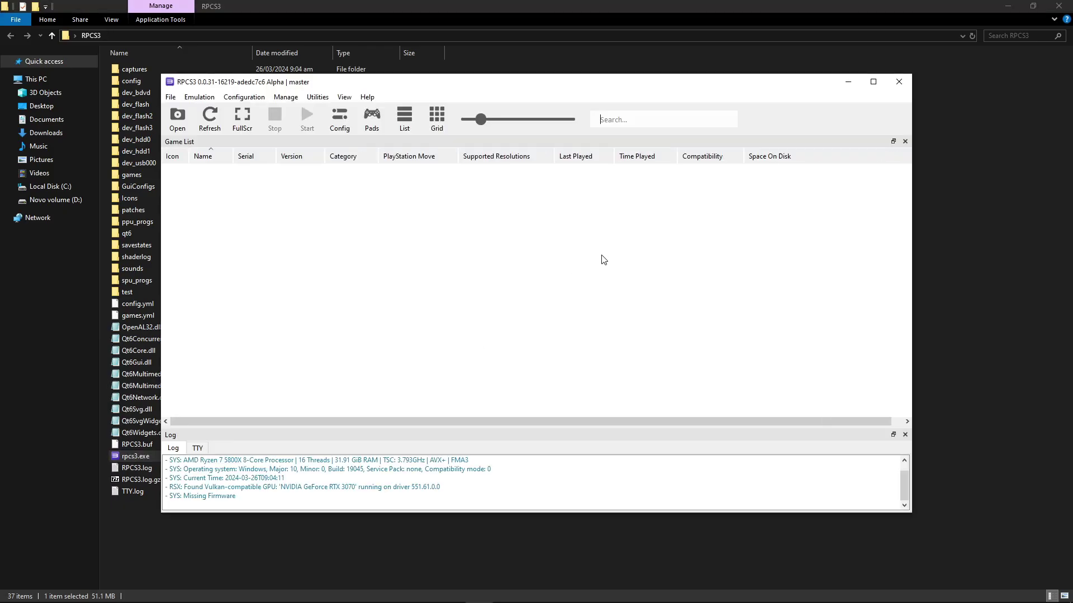
left_click(874, 82)
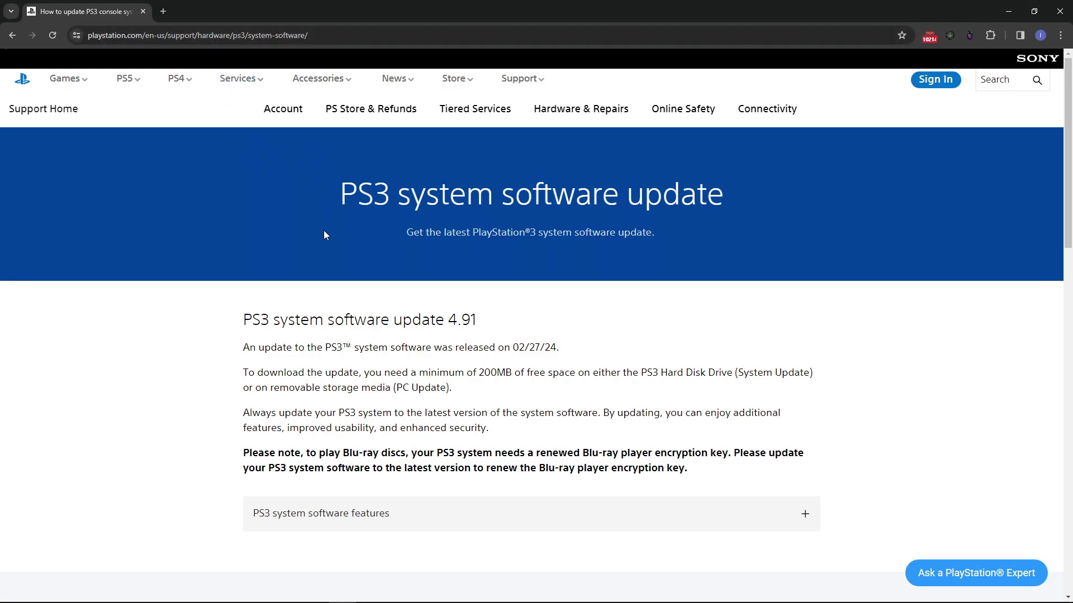
Download the PS3 update file PS3UPDAT.PUP from the "Update using a computer" section of the PlayStation page into the RPCS3 folder
scroll(426, 267, "down", 5)
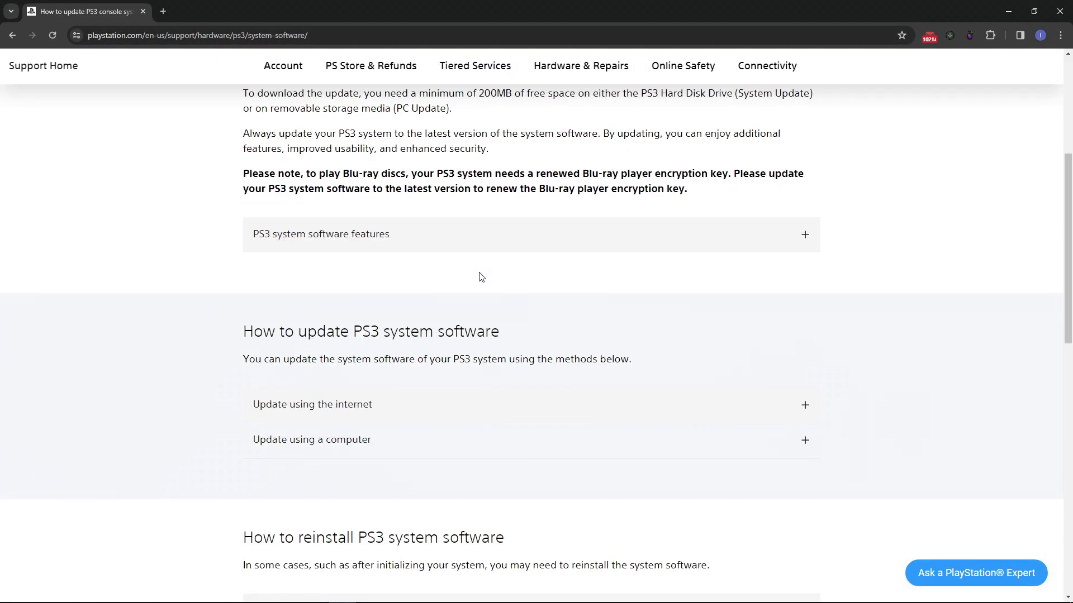
scroll(481, 278, "down", 1)
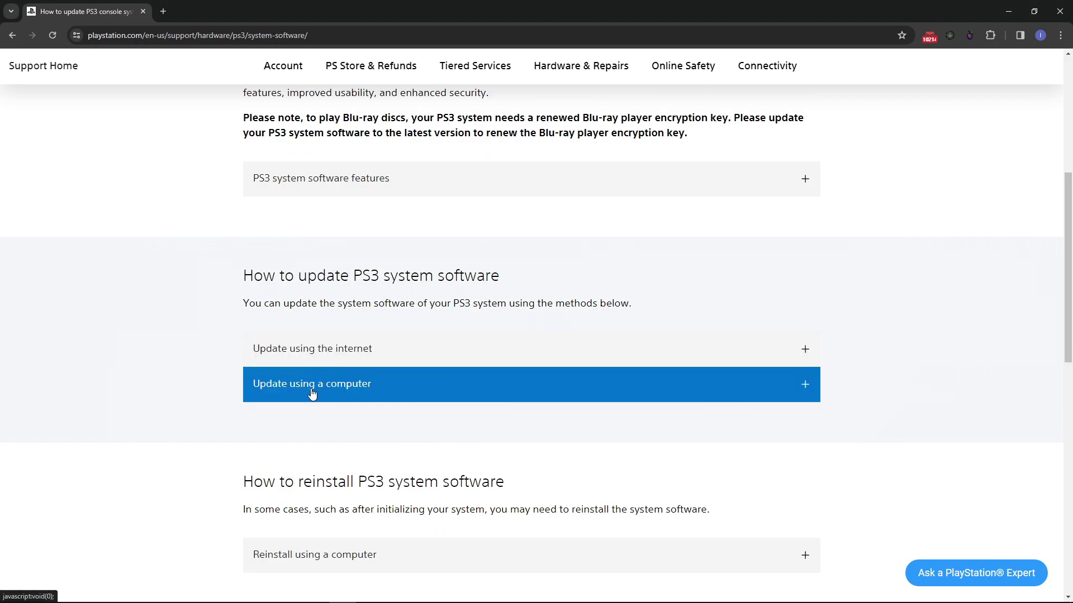
left_click(330, 393)
scroll(417, 383, "down", 2)
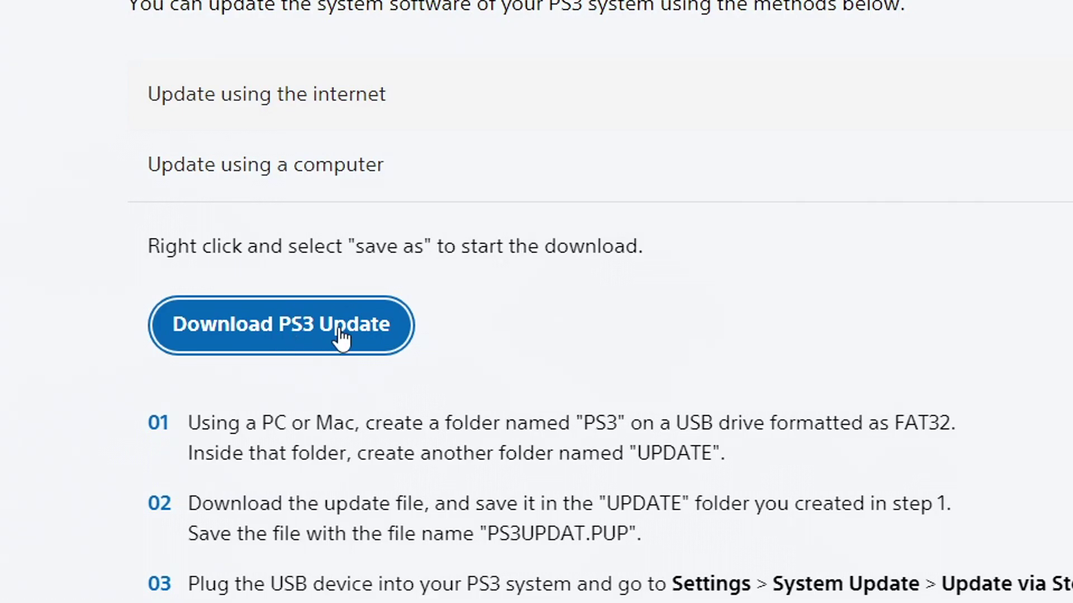
right_click(282, 335)
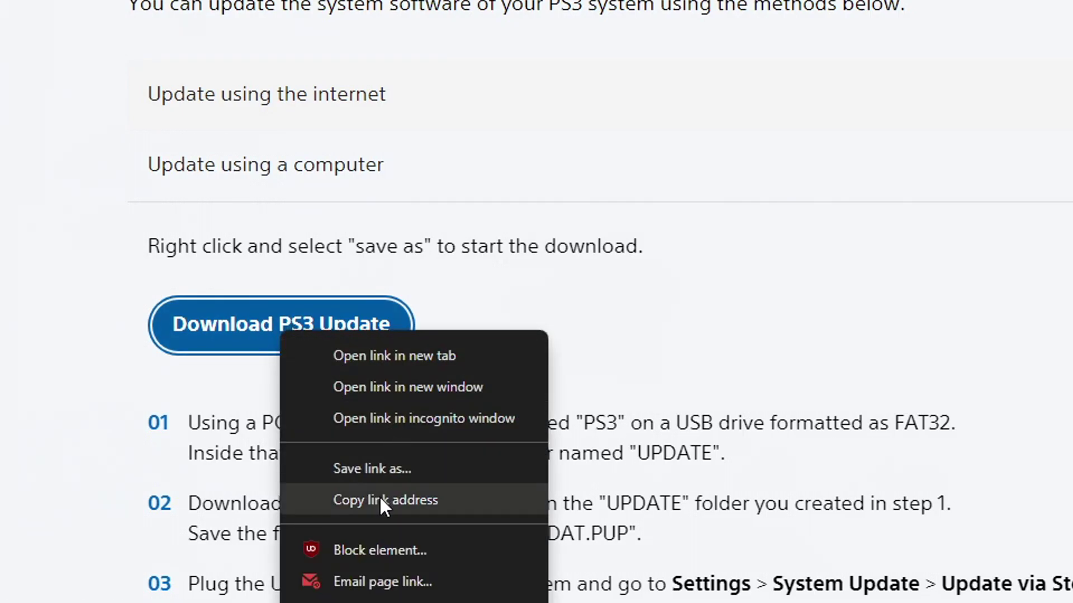
left_click(394, 500)
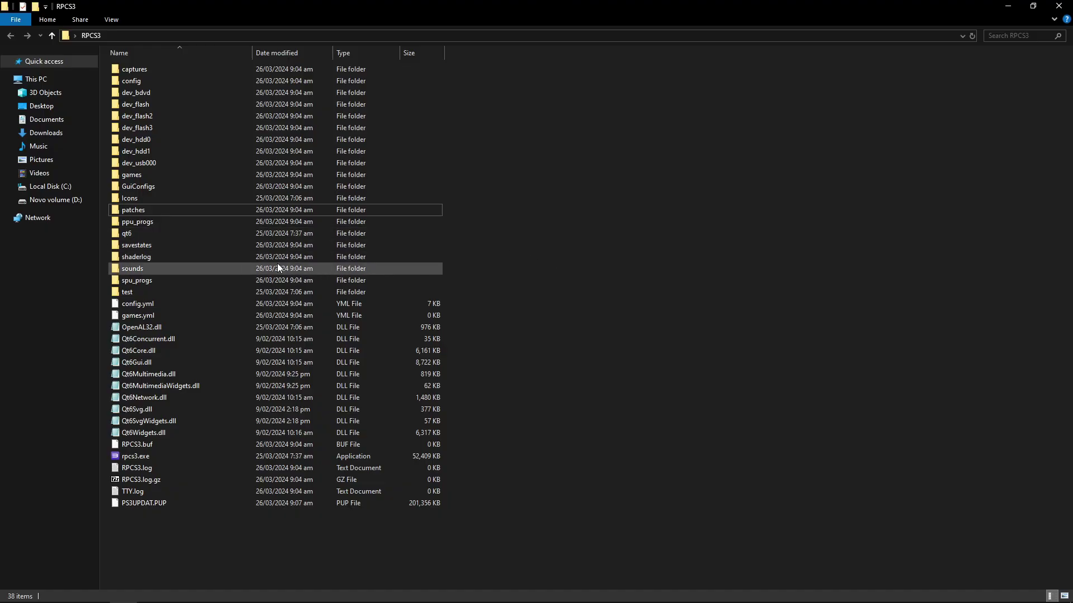
Switch to RPCS3 and install the PS3 firmware from PS3UPDAT.PUP in the RPCS3 folder
left_click(143, 506)
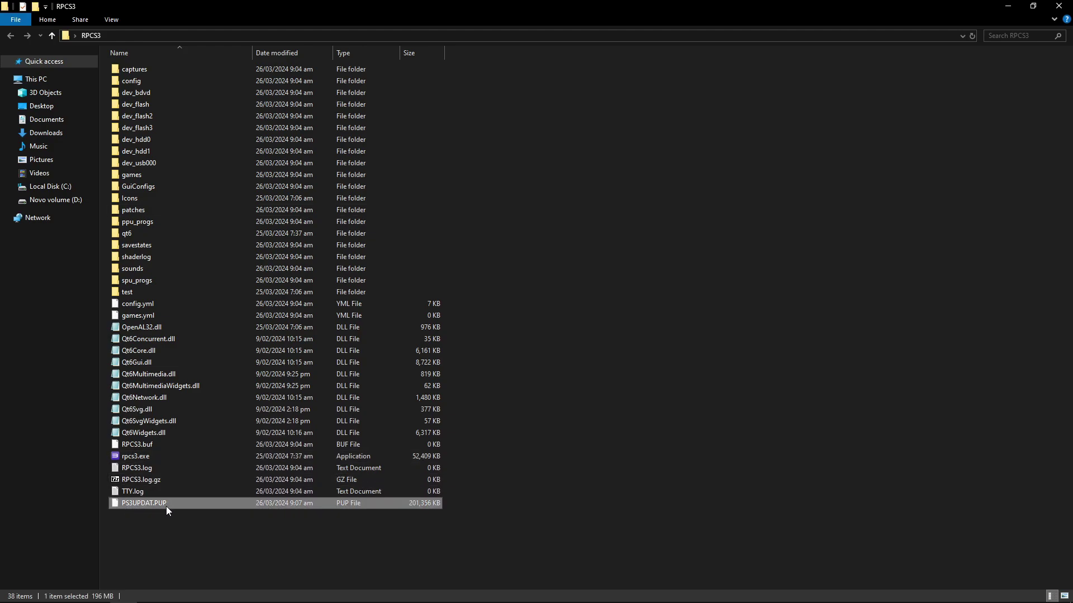
left_click(522, 439)
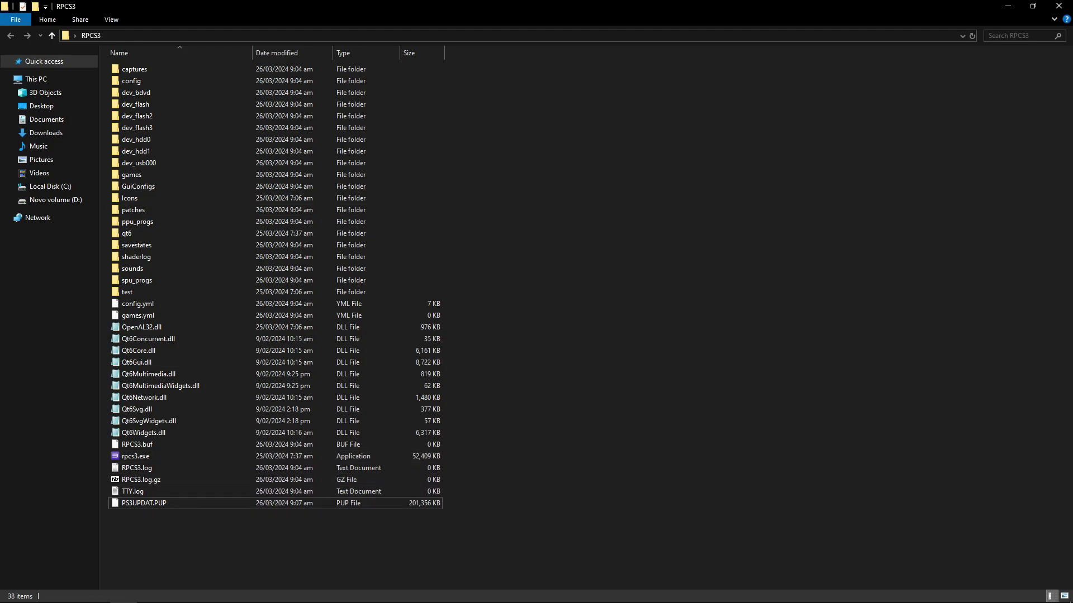
left_click(481, 593)
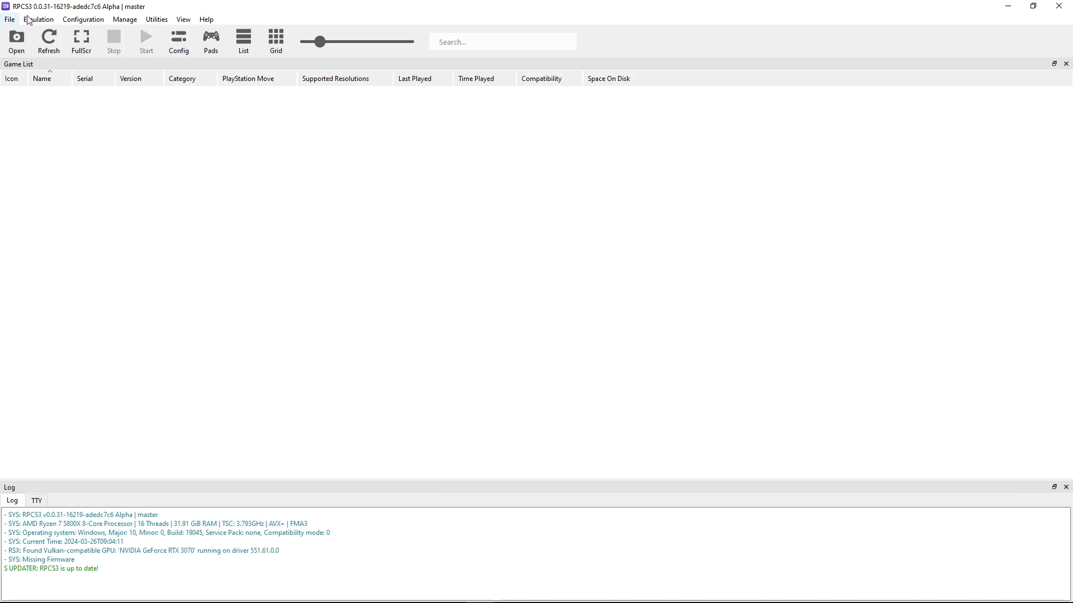
left_click(10, 21)
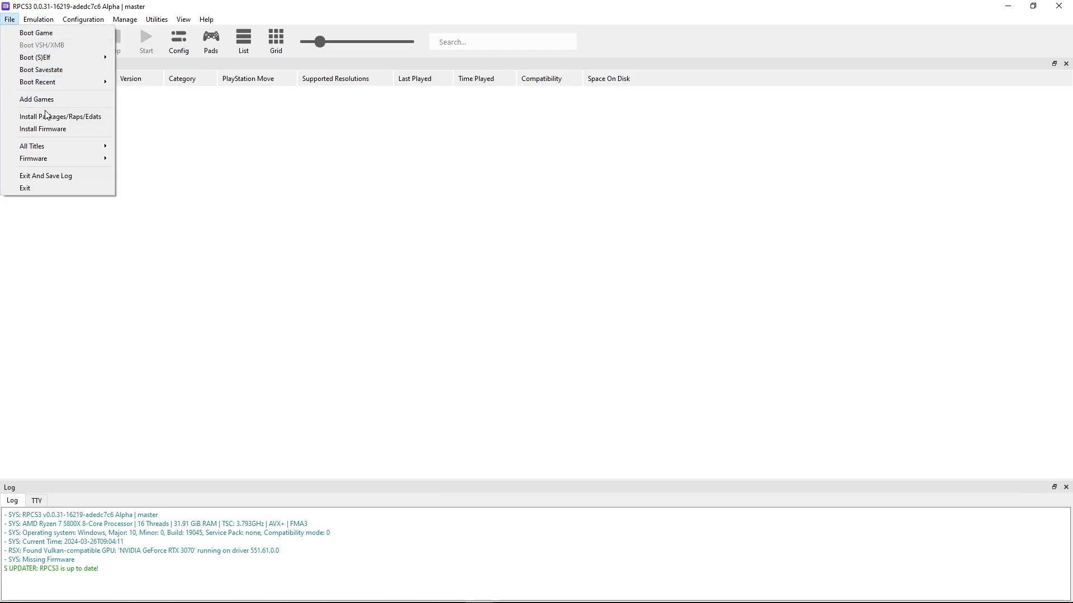
left_click(55, 130)
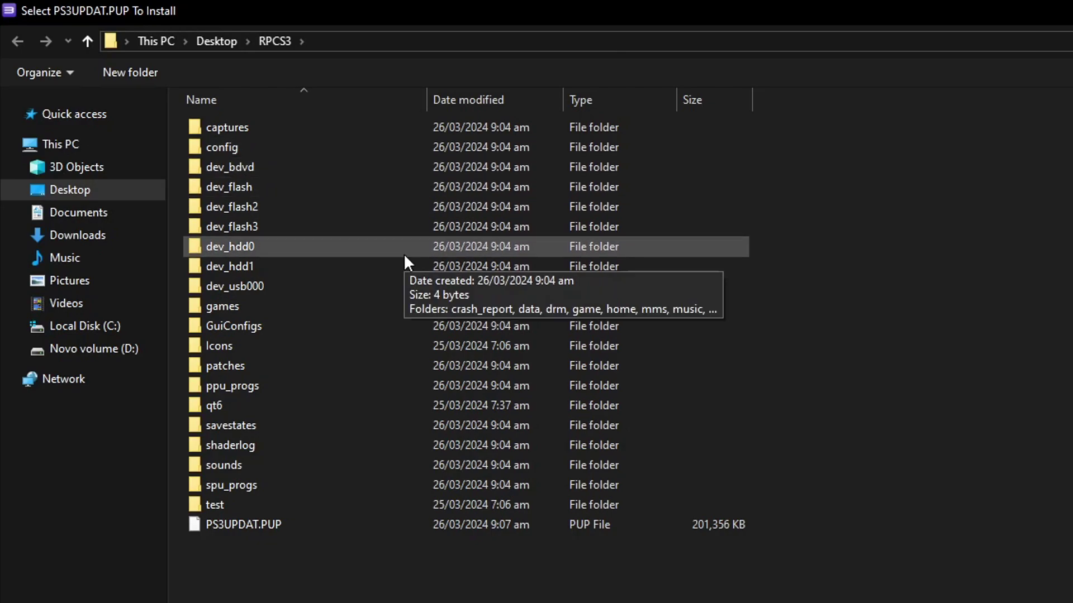
left_click(259, 521)
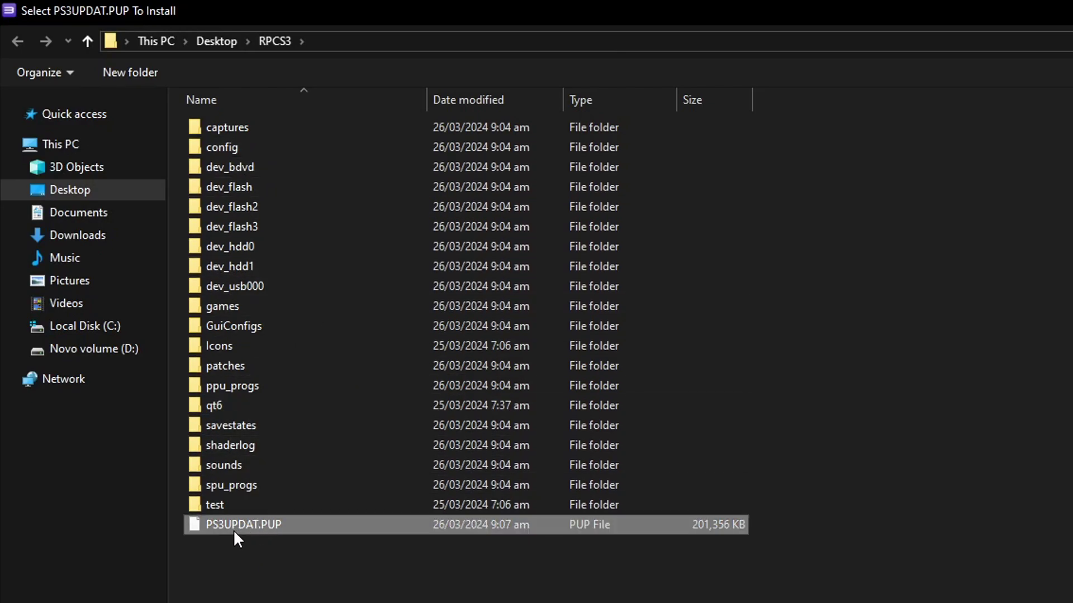
double_click(276, 523)
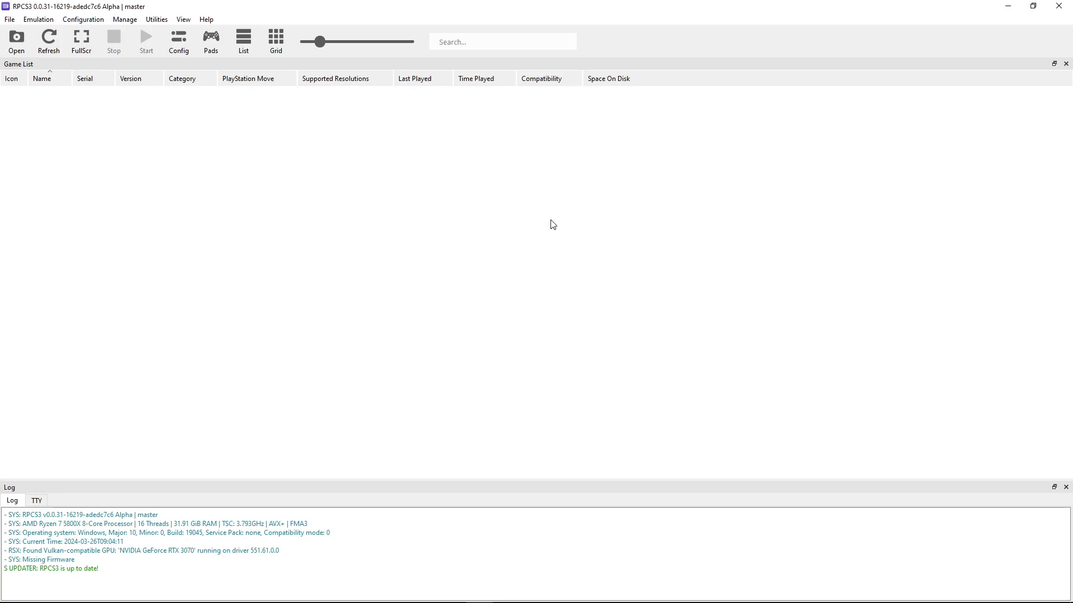
left_click(475, 296)
left_click(595, 323)
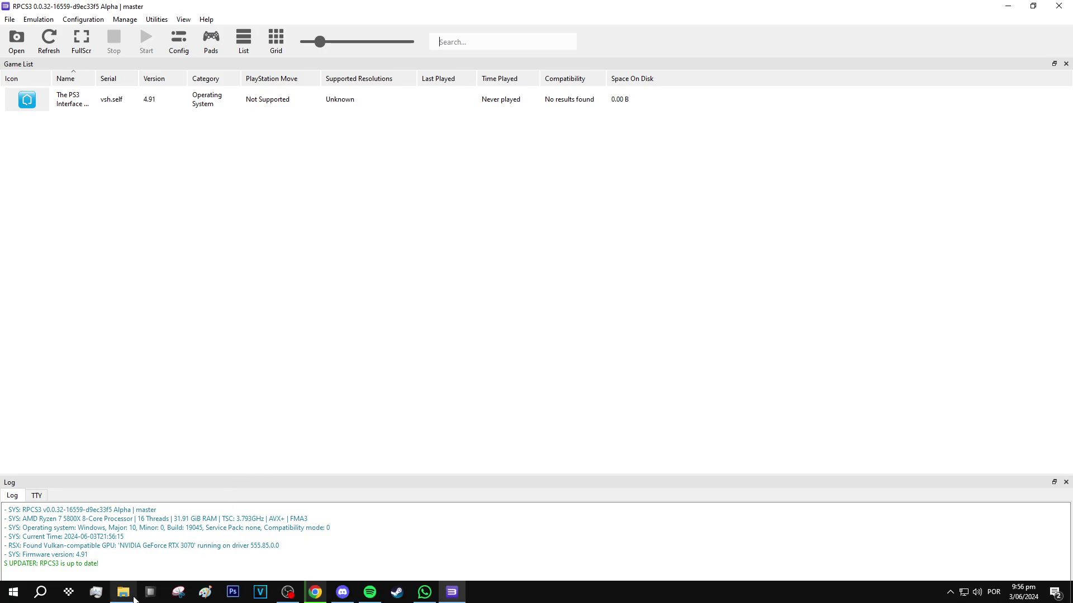
Switch to File Explorer and paste the copied inFamous 1 (USA) and inFamous 2 (USA) folders into the RPCS3 games folder
left_click(169, 593)
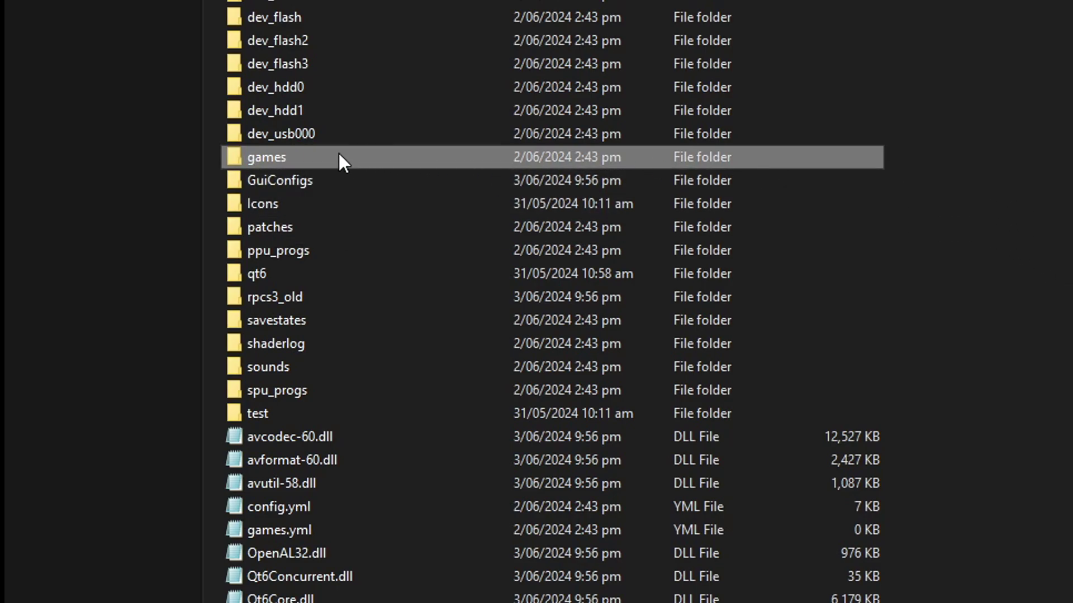
double_click(308, 156)
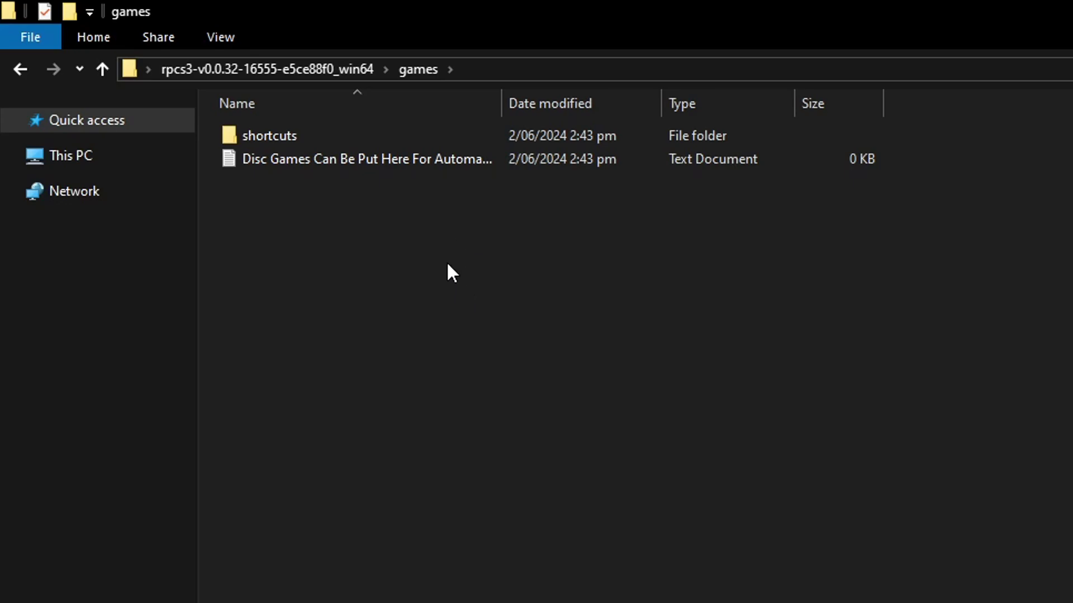
key("ctrl+v")
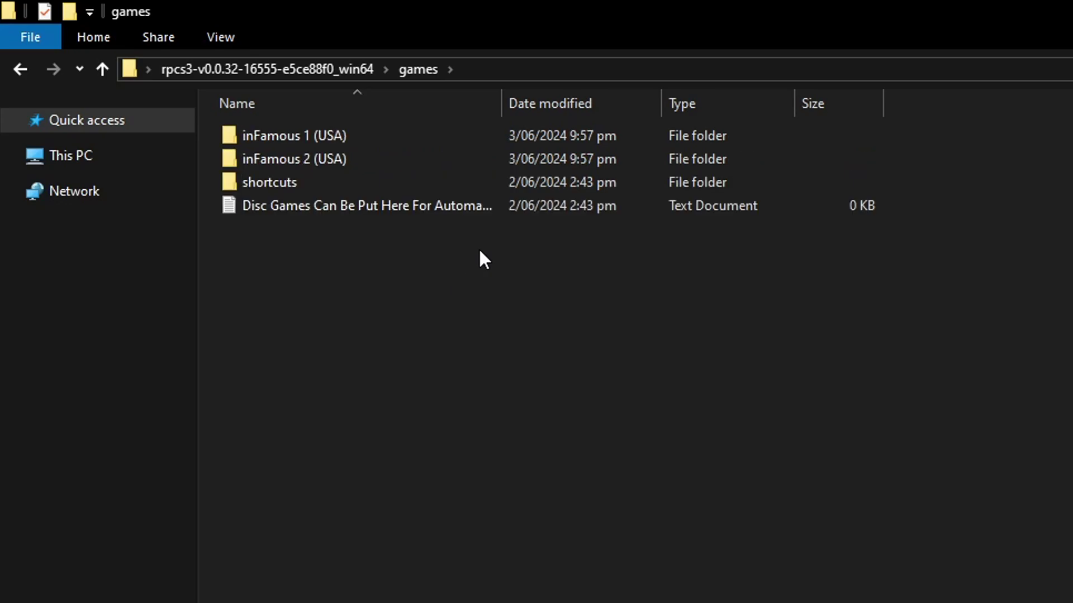
Examine the contents of the inFamous 1 (USA) and inFamous 2 (USA) folders and return to the main RPCS3 folder
double_click(310, 136)
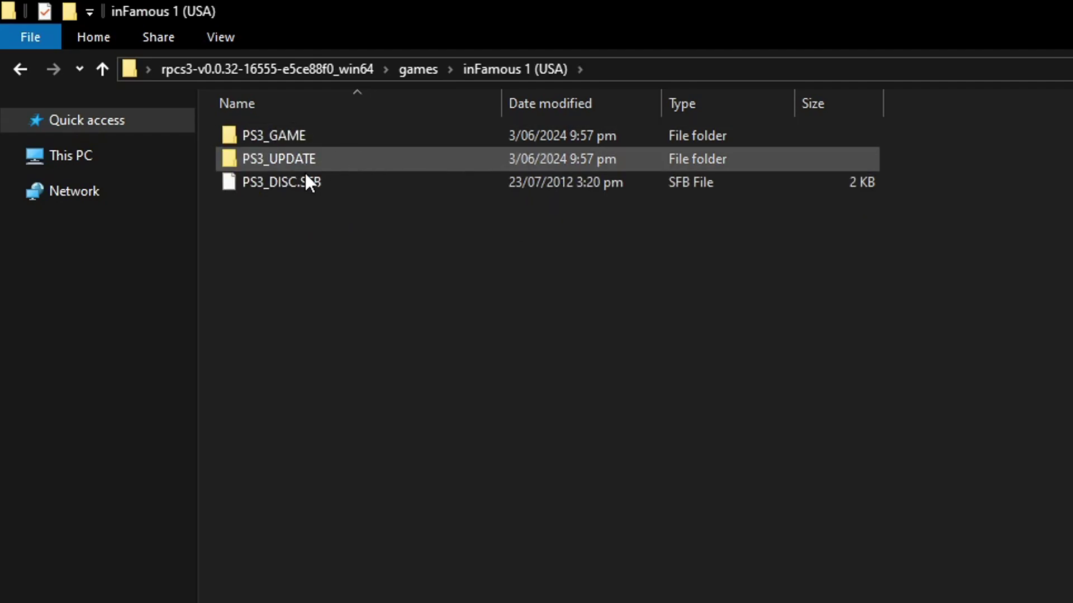
left_click(420, 70)
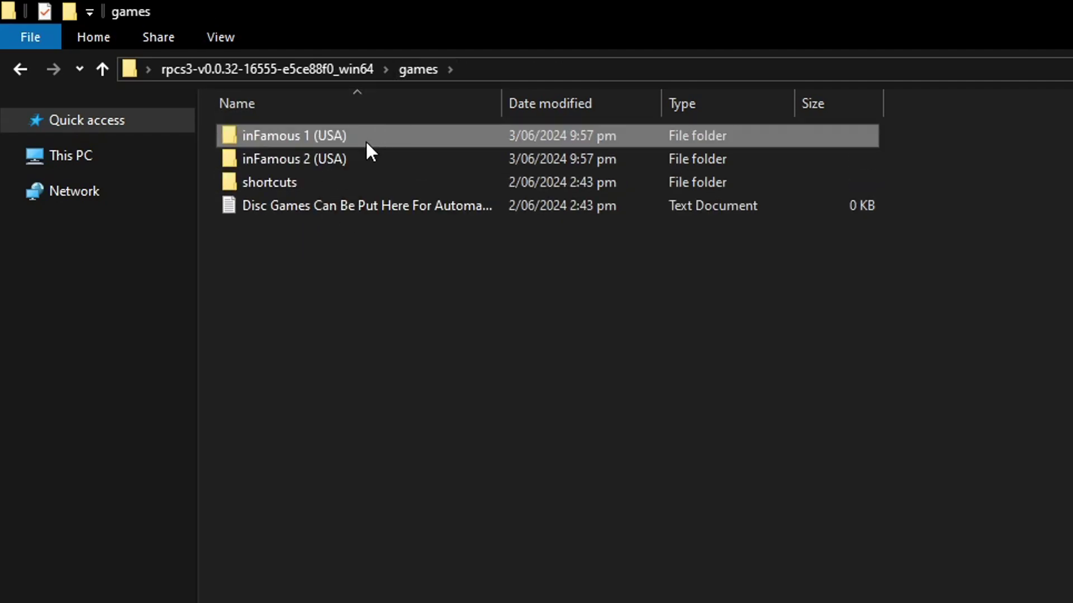
double_click(336, 160)
left_click(416, 69)
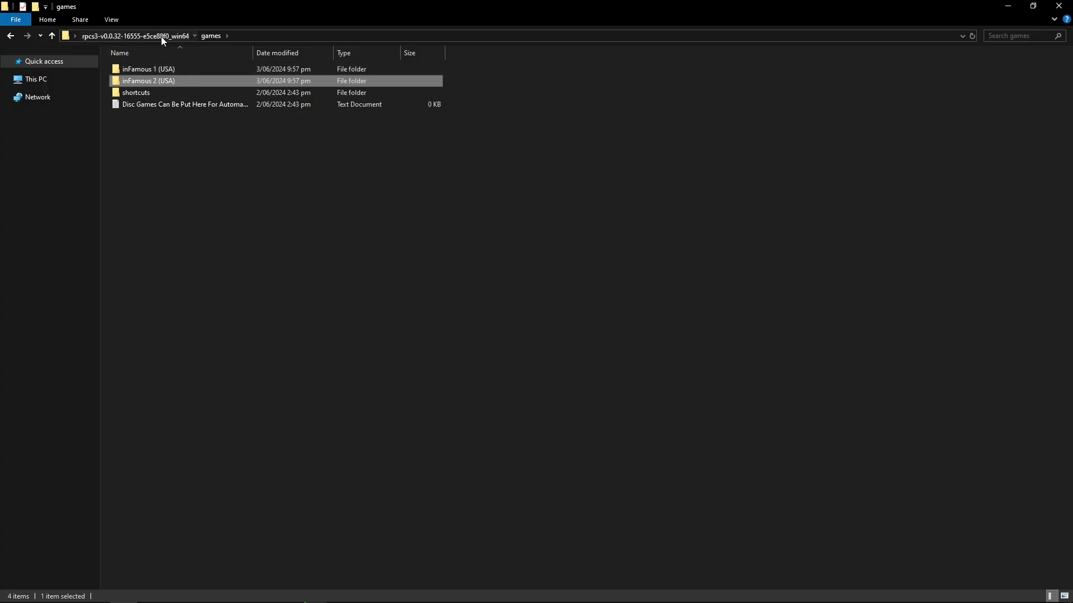
left_click(161, 36)
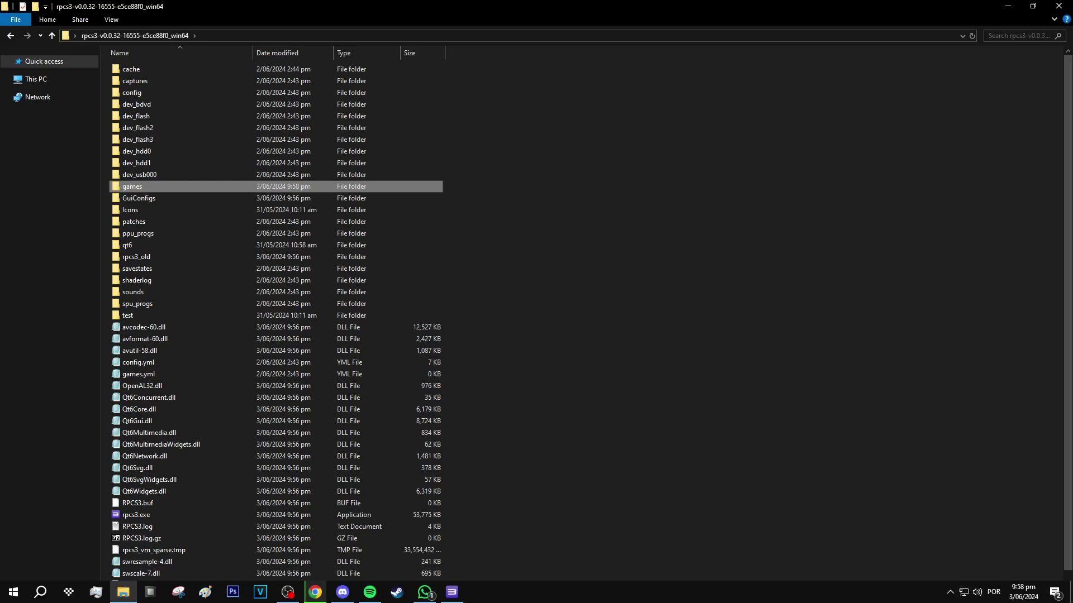
Switch to RPCS3 and add the games contained in its games folder to the game list
left_click(455, 594)
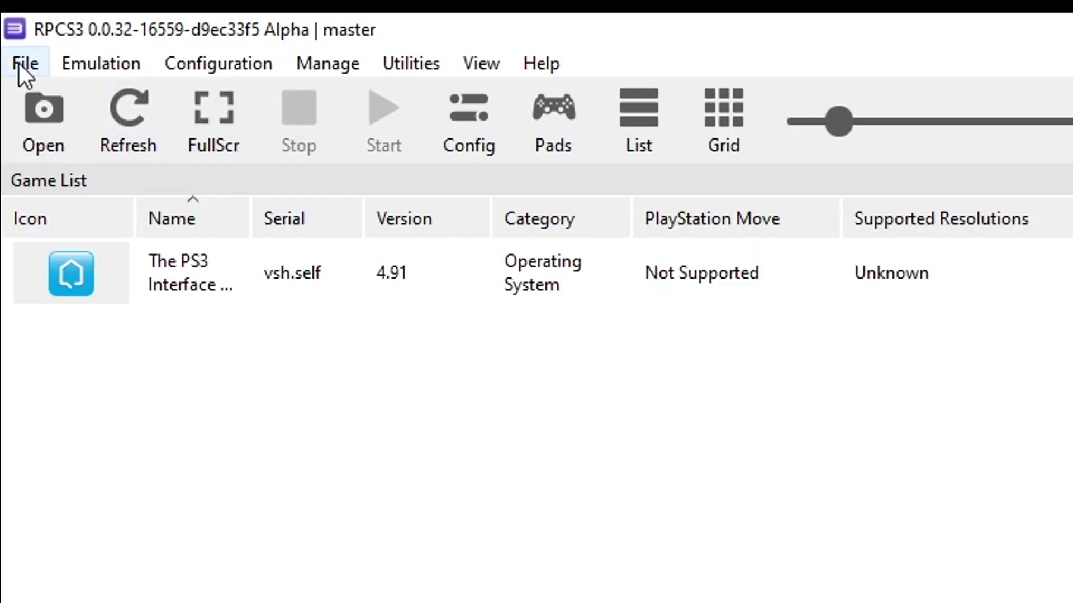
left_click(20, 62)
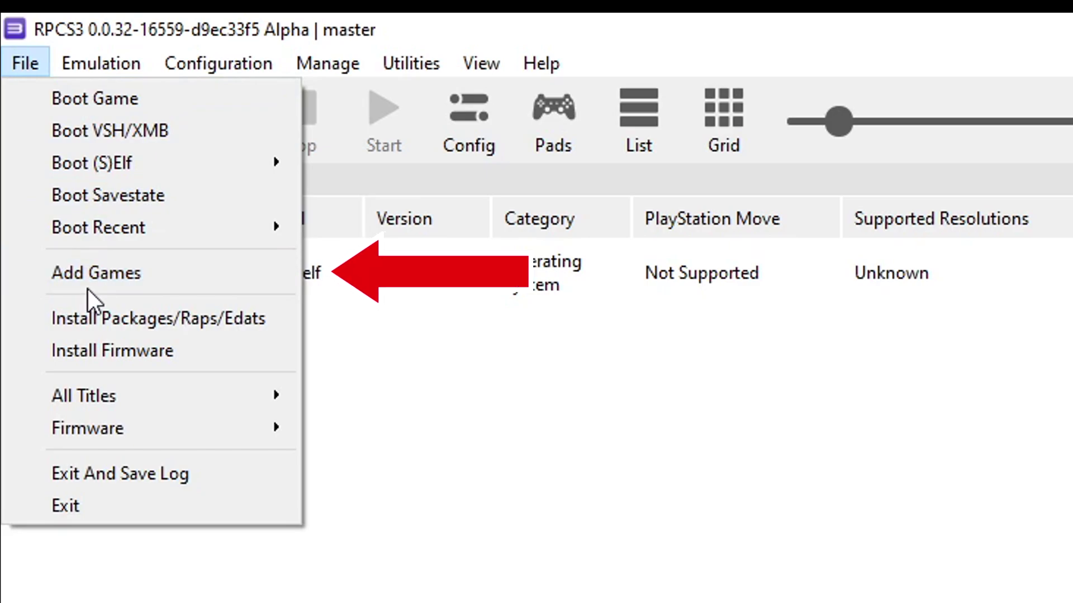
left_click(155, 286)
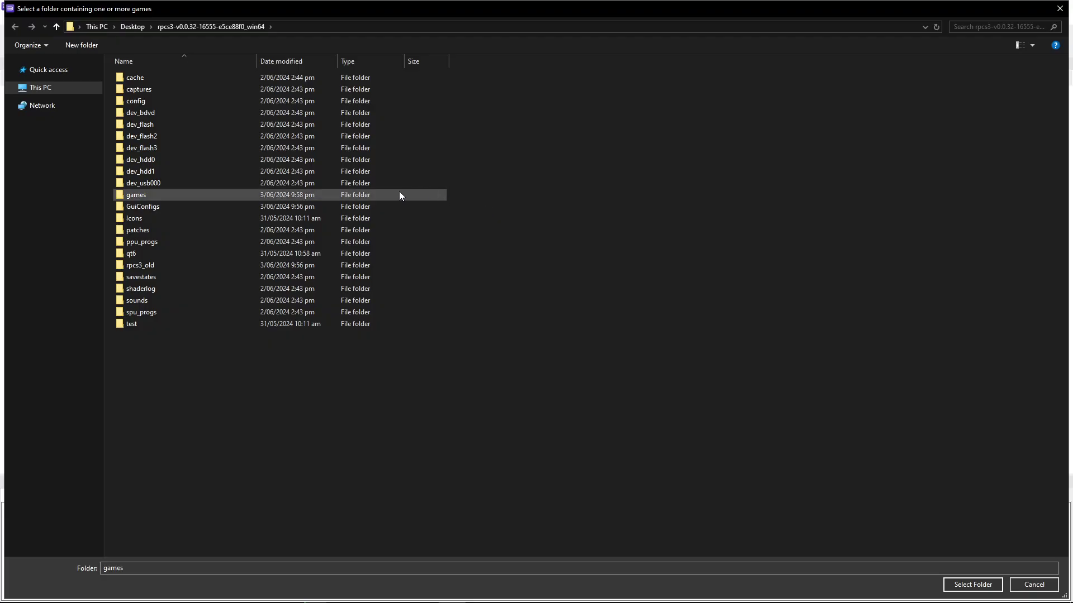
left_click(153, 194)
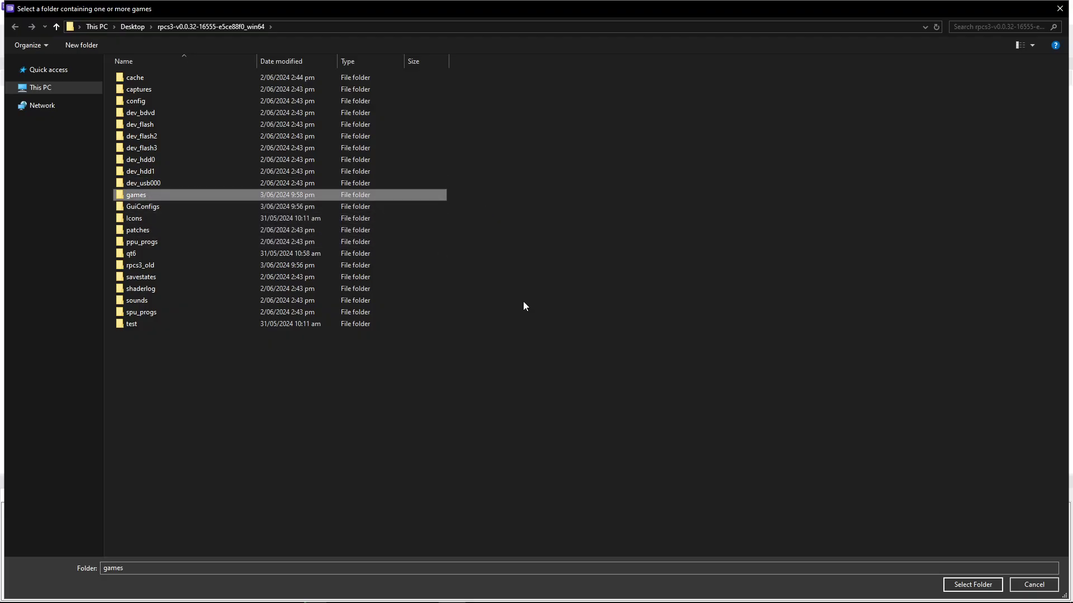
left_click(972, 585)
left_click(674, 345)
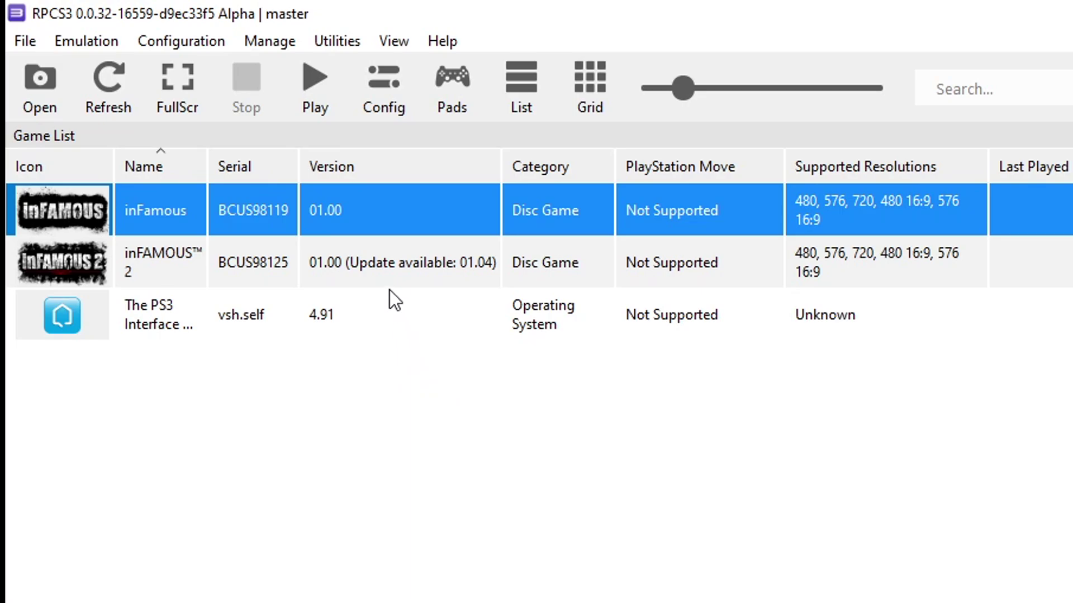
Check the version and update information of inFamous and inFAMOUS 2 in the game list
left_click(369, 267)
left_click(331, 229)
left_click(330, 263)
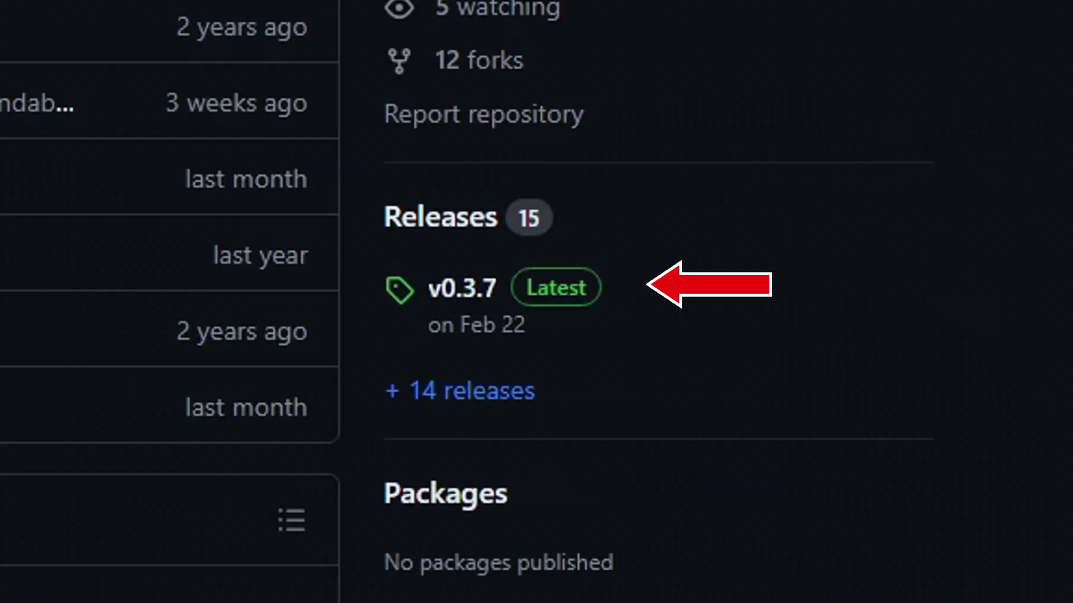
Open the rusty-psn v0.3.7 release on GitHub and locate its downloadable Windows assets
left_click(467, 235)
scroll(467, 286, "down", 5)
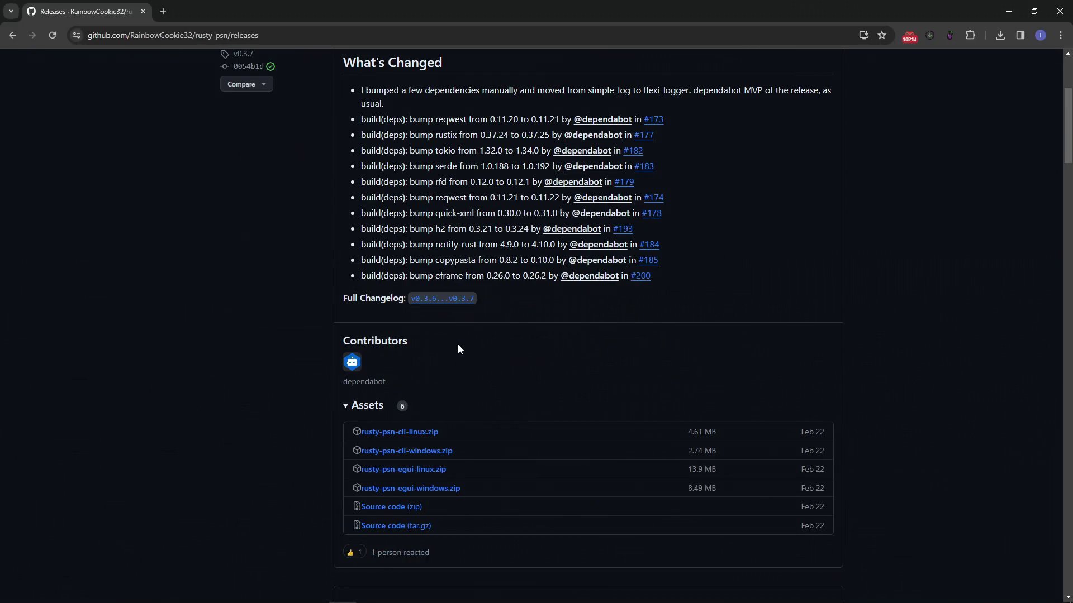
scroll(458, 352, "down", 2)
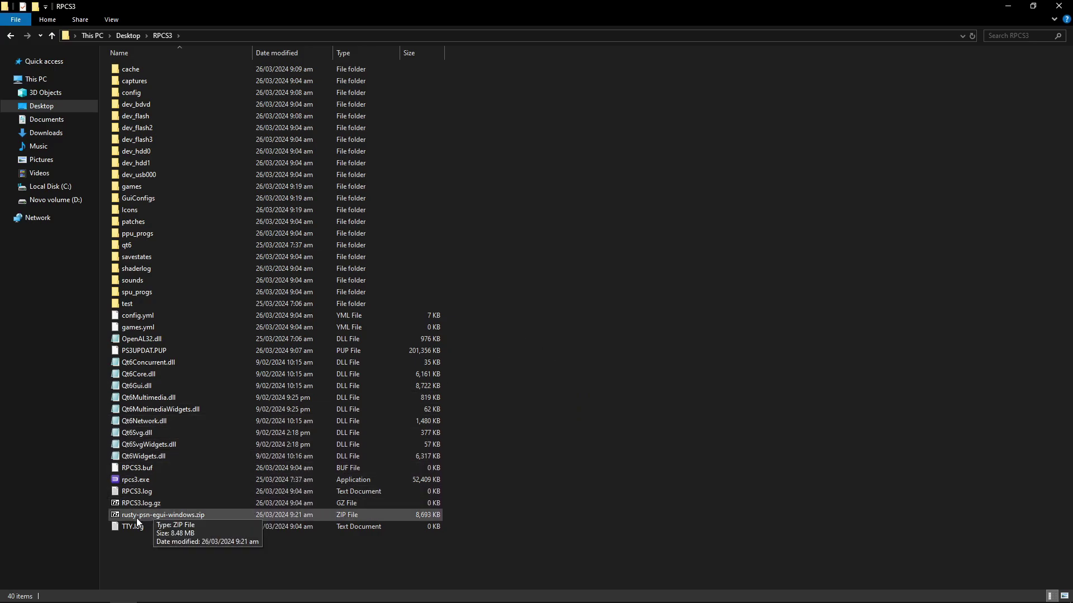
Extract rusty-psn.exe from rusty-psn-egui-windows.zip into the RPCS3 folder
left_click(173, 514)
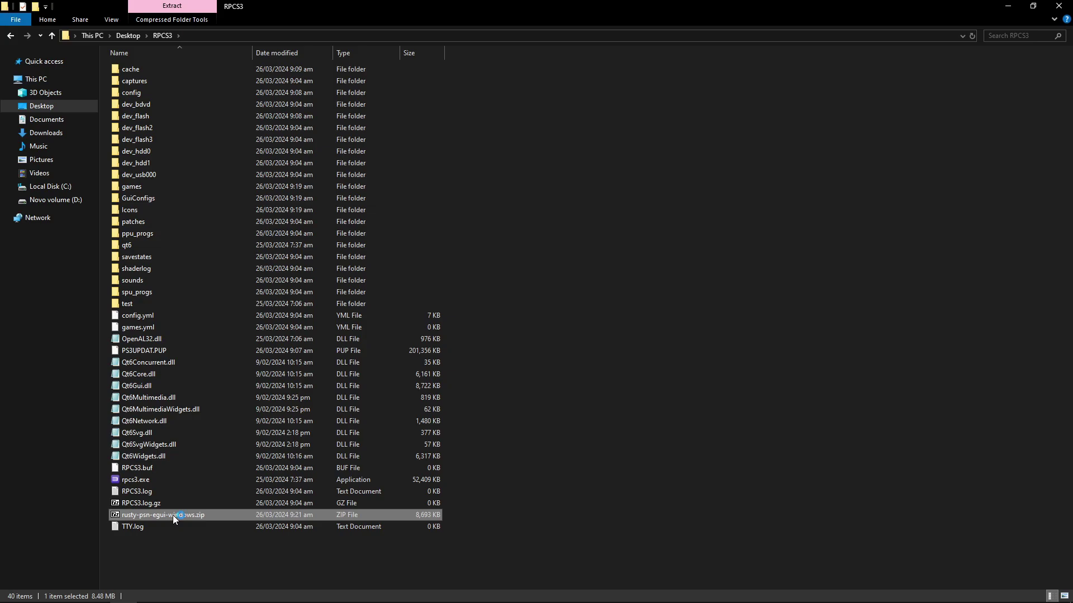
double_click(173, 515)
left_click(581, 163)
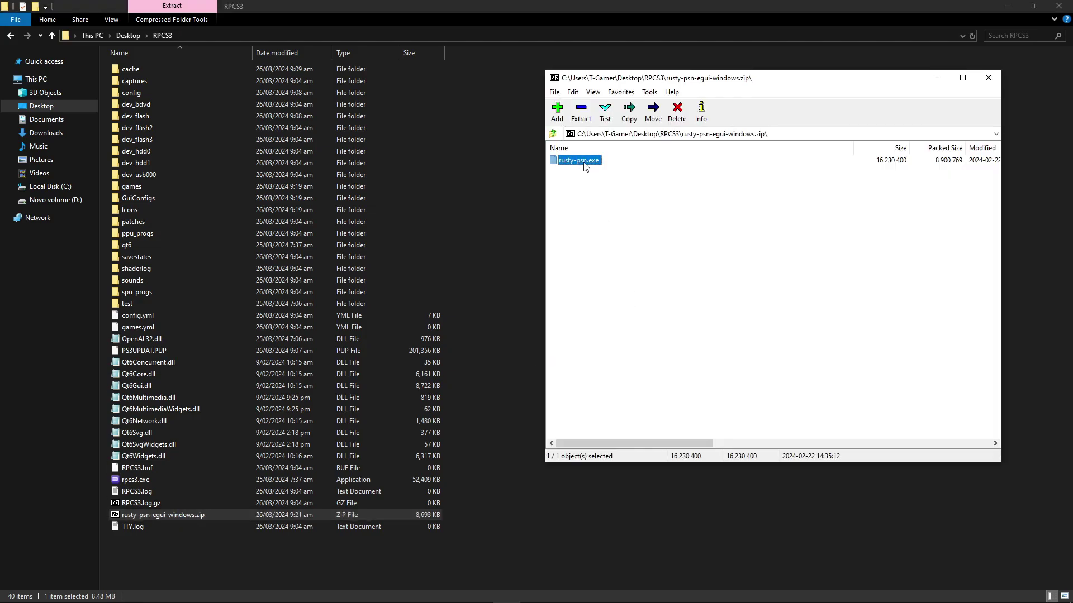
left_click_drag(588, 164, 508, 261)
left_click_drag(491, 362, 491, 362)
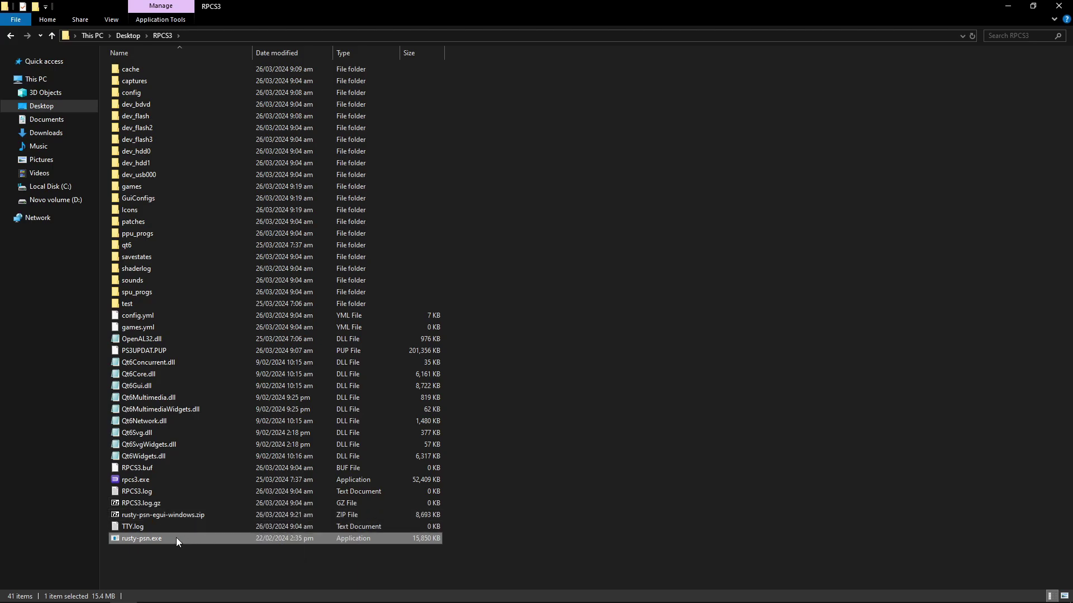
Launch rusty-psn.exe, maximize its window and open its settings
double_click(146, 539)
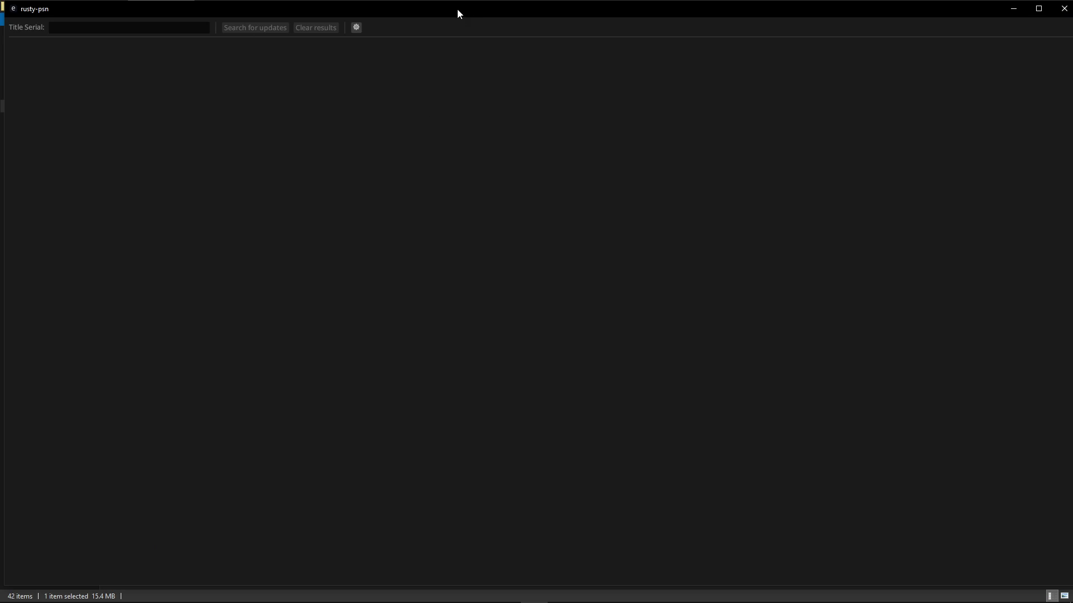
double_click(457, 10)
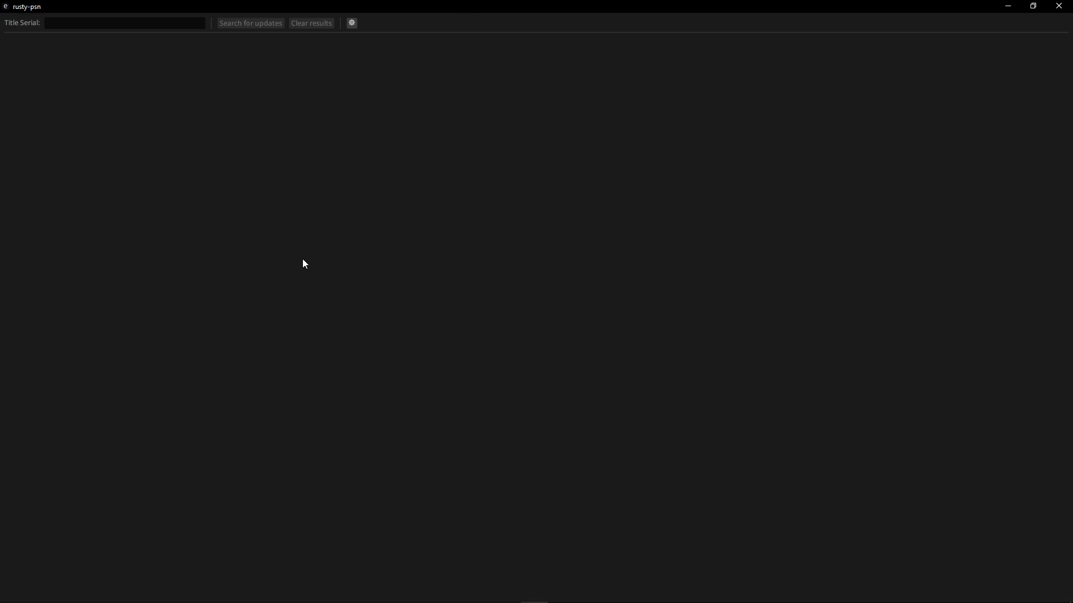
left_click(353, 25)
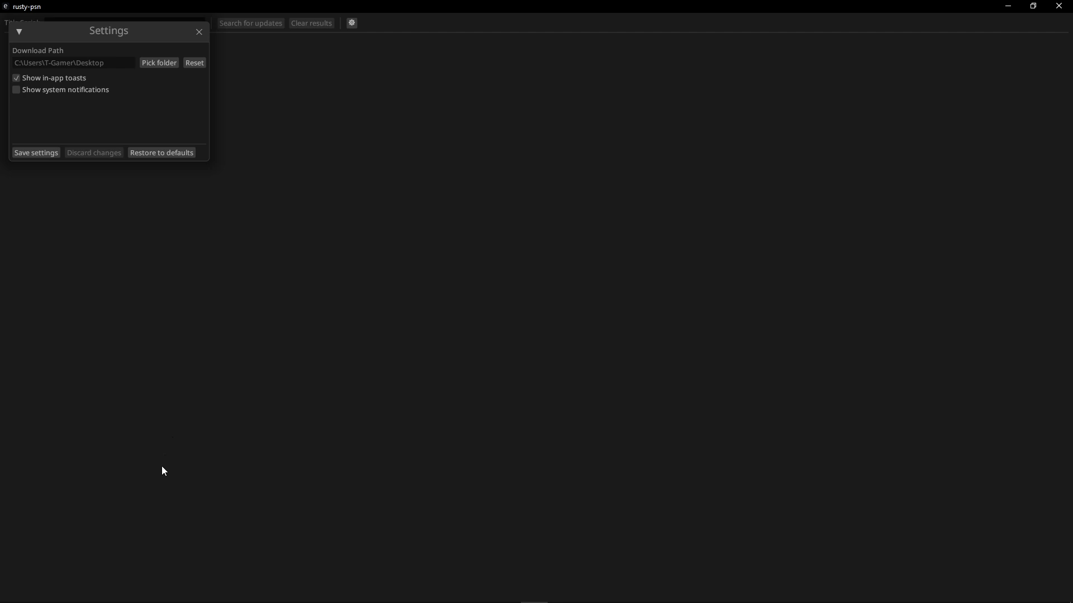
Switch to File Explorer and create a folder named updates inside the RPCS3 folder
left_click(137, 593)
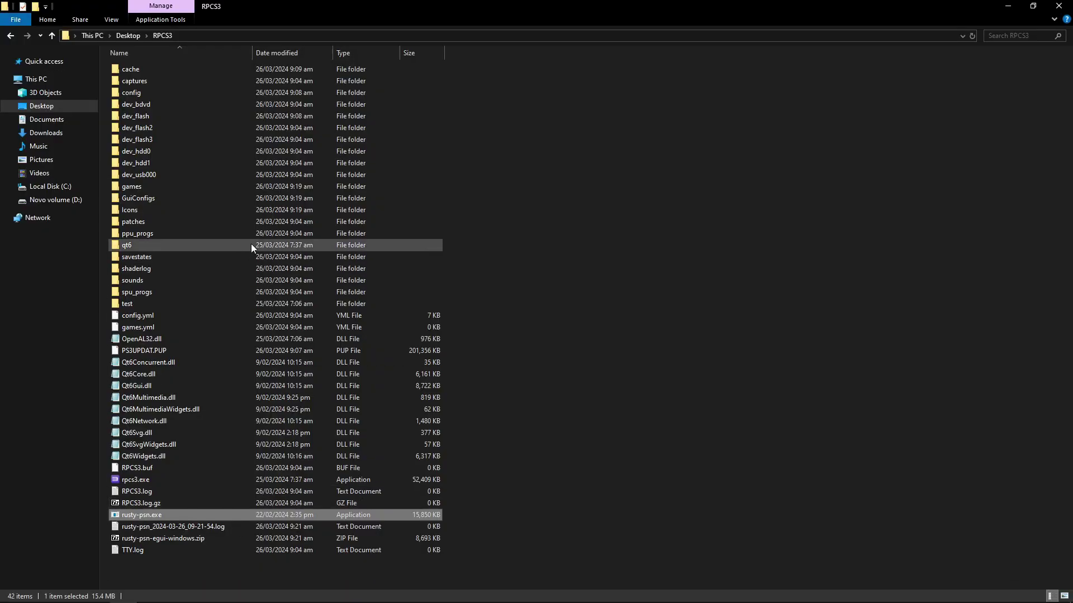
right_click(531, 224)
mouse_move(569, 350)
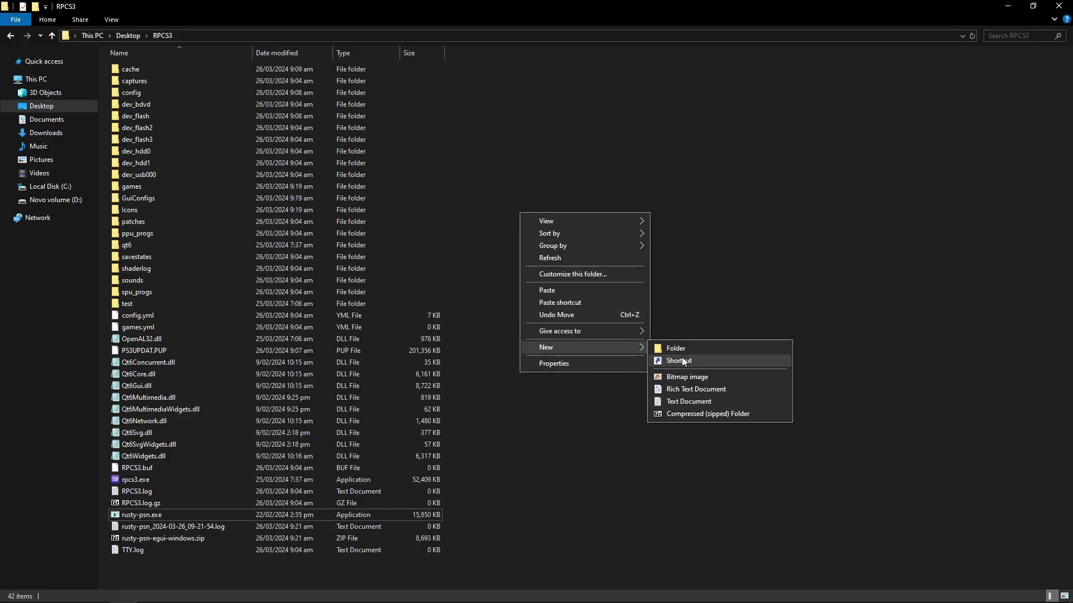
left_click(688, 351)
type("updates")
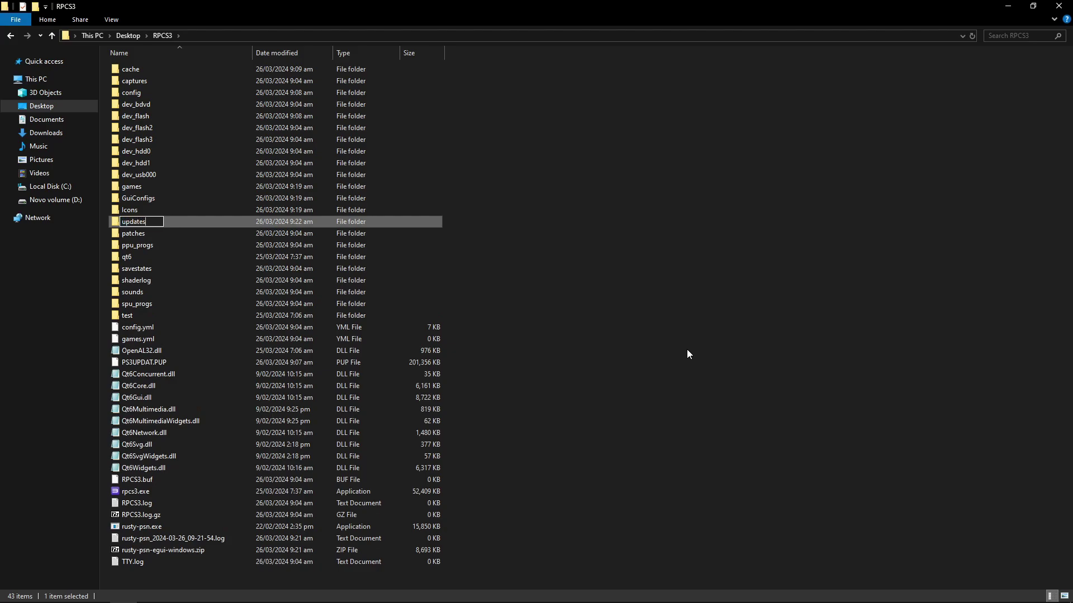
key("Return")
left_click(581, 273)
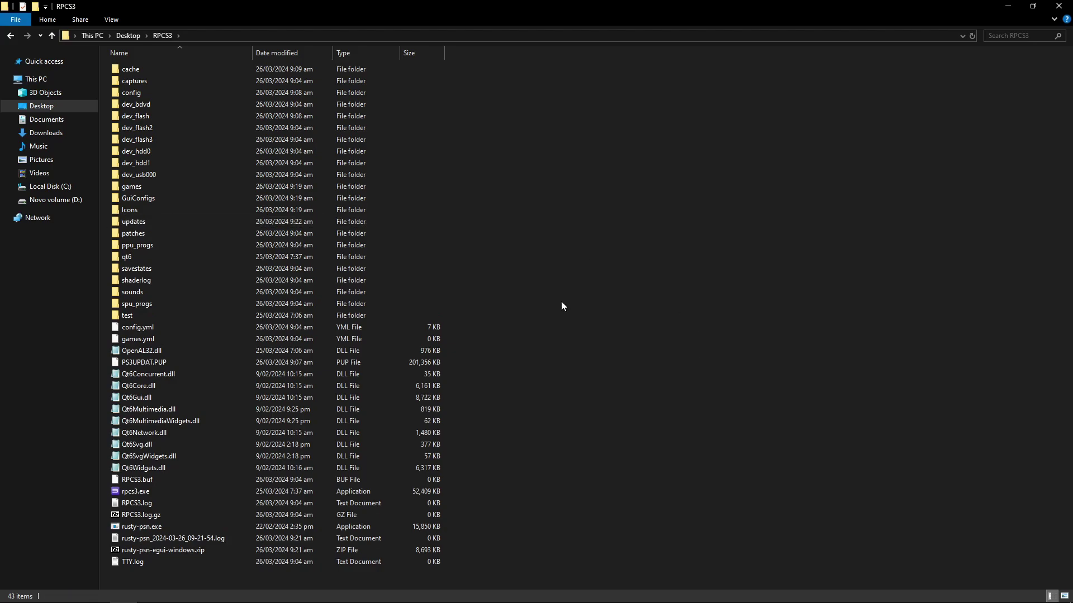
Switch to rusty-psn, set the download path to the updates folder inside RPCS3 and save the settings
left_click(537, 593)
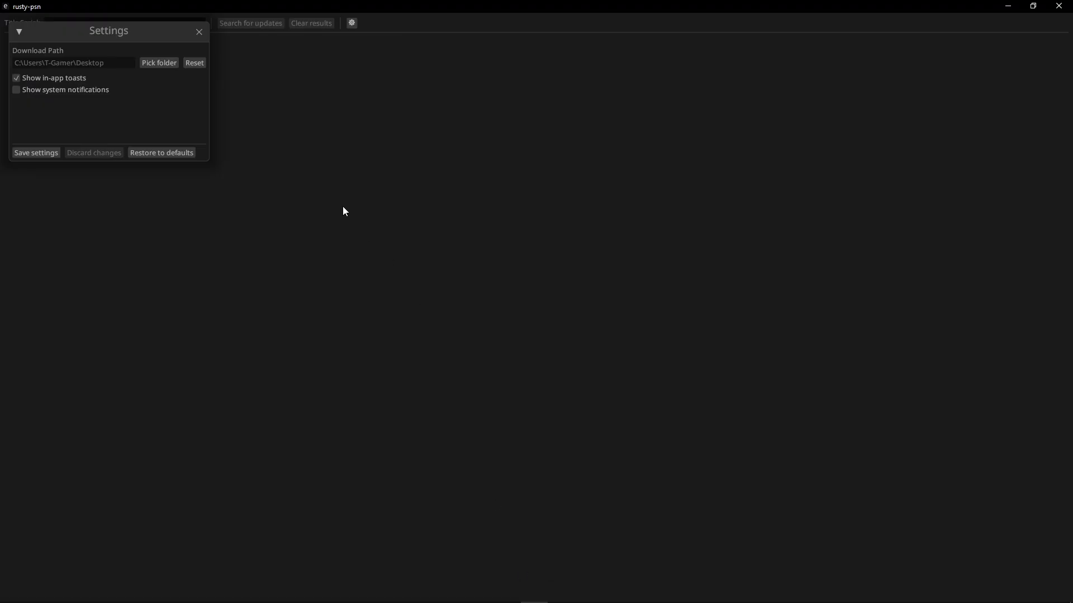
left_click(161, 65)
left_click_drag(585, 130, 505, 218)
left_click(230, 298)
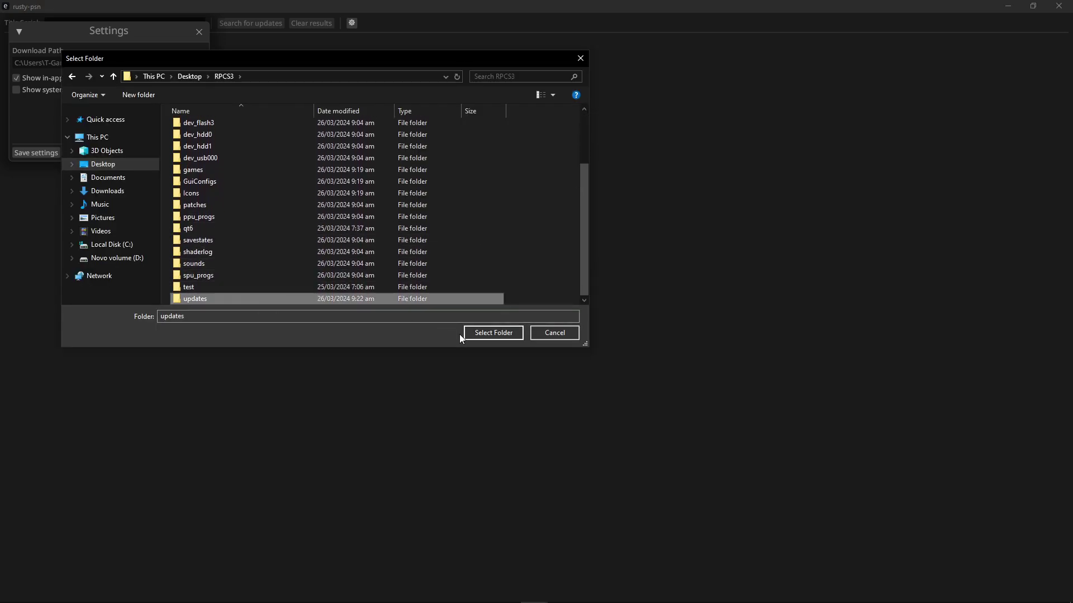
left_click(491, 334)
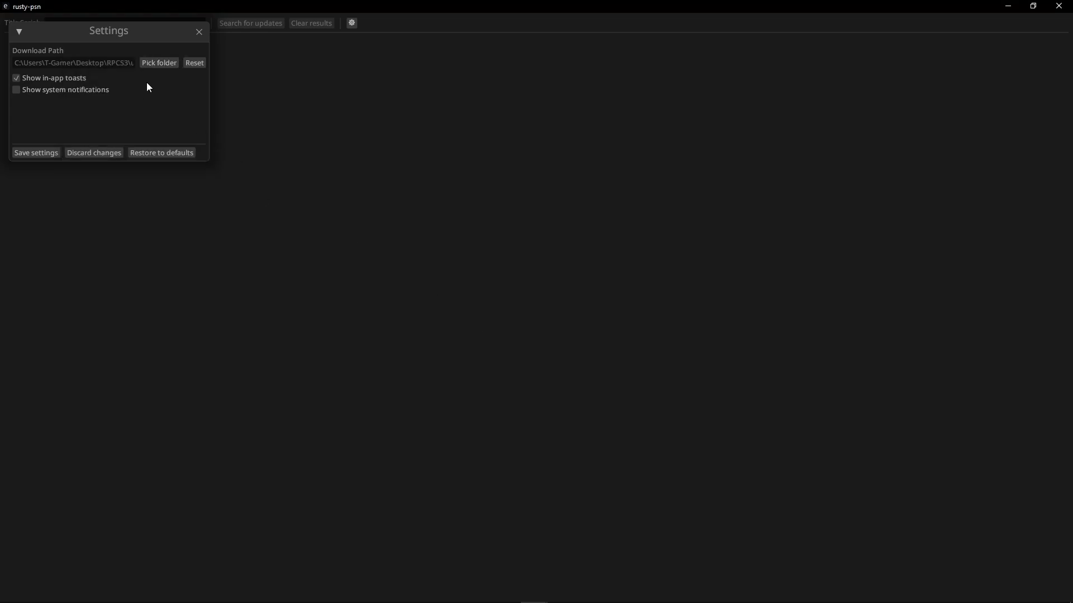
left_click(36, 153)
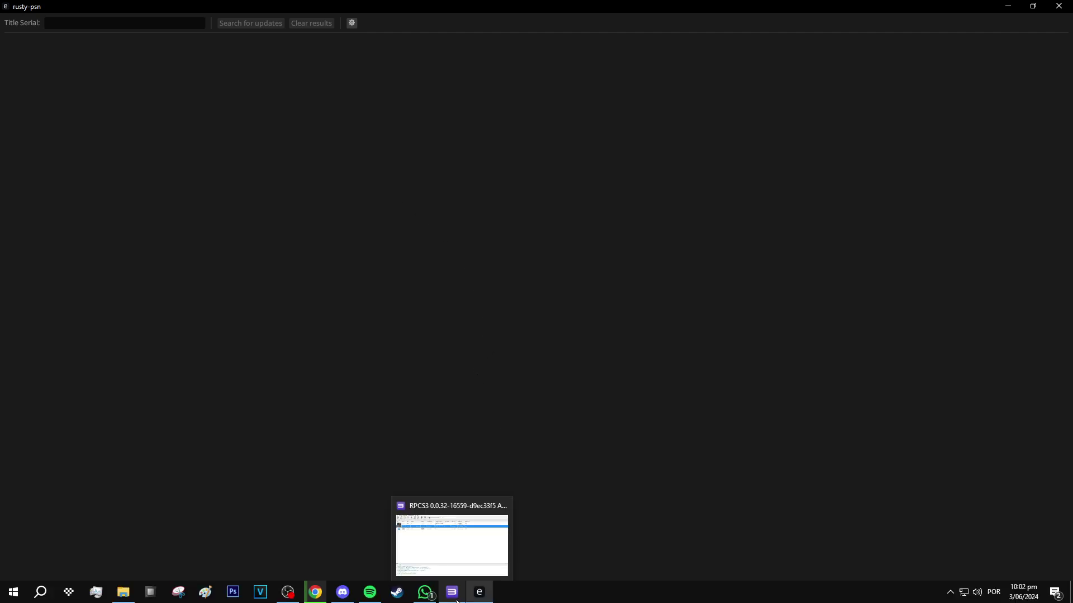
Switch to RPCS3 and copy the serial of inFAMOUS 2 from the game list
left_click(457, 601)
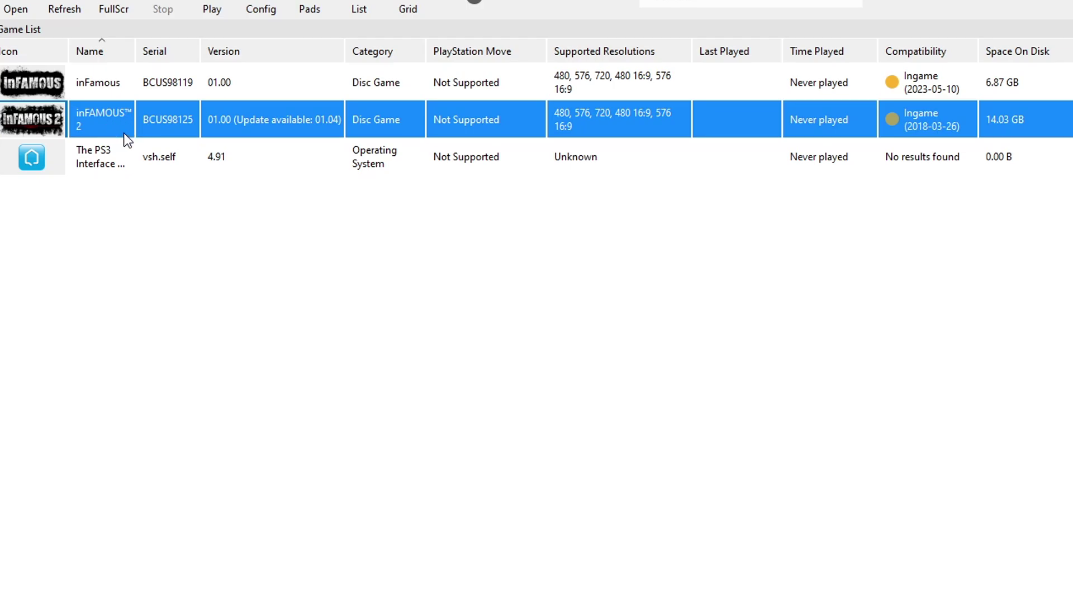
right_click(102, 129)
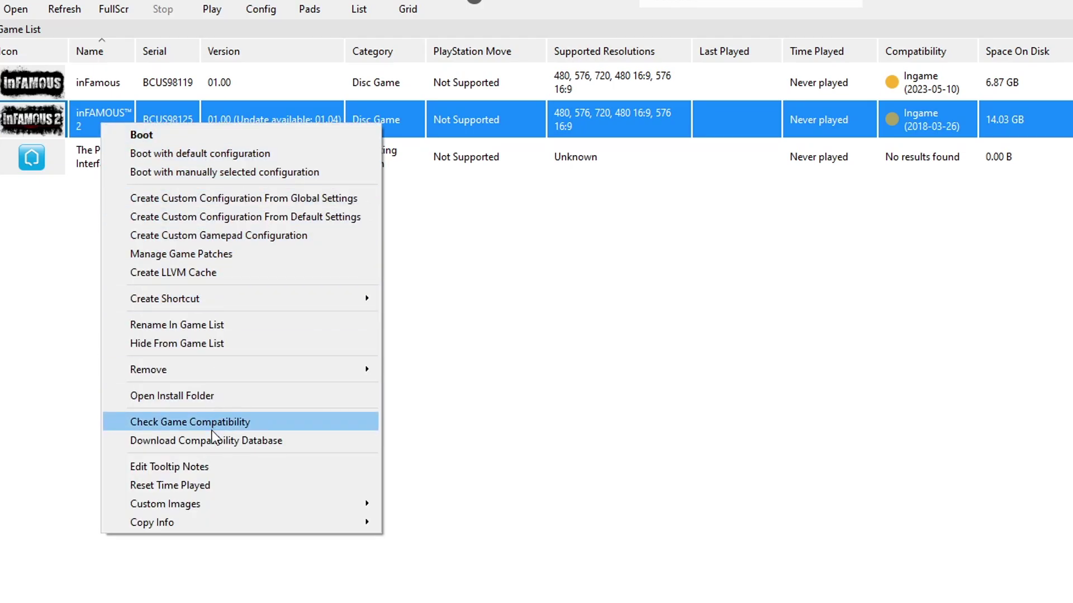
mouse_move(227, 524)
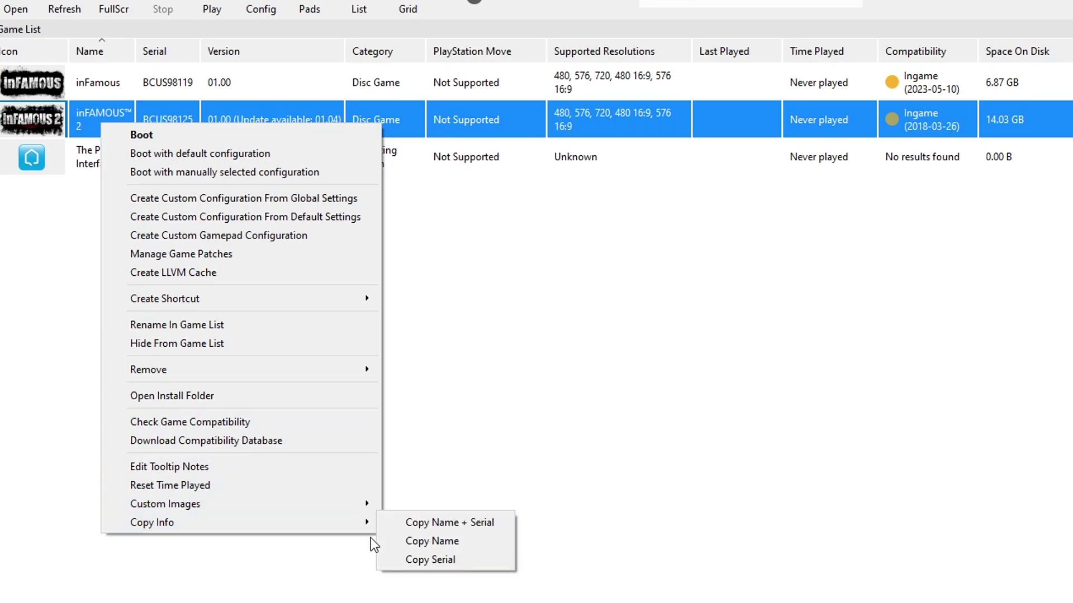
left_click(438, 560)
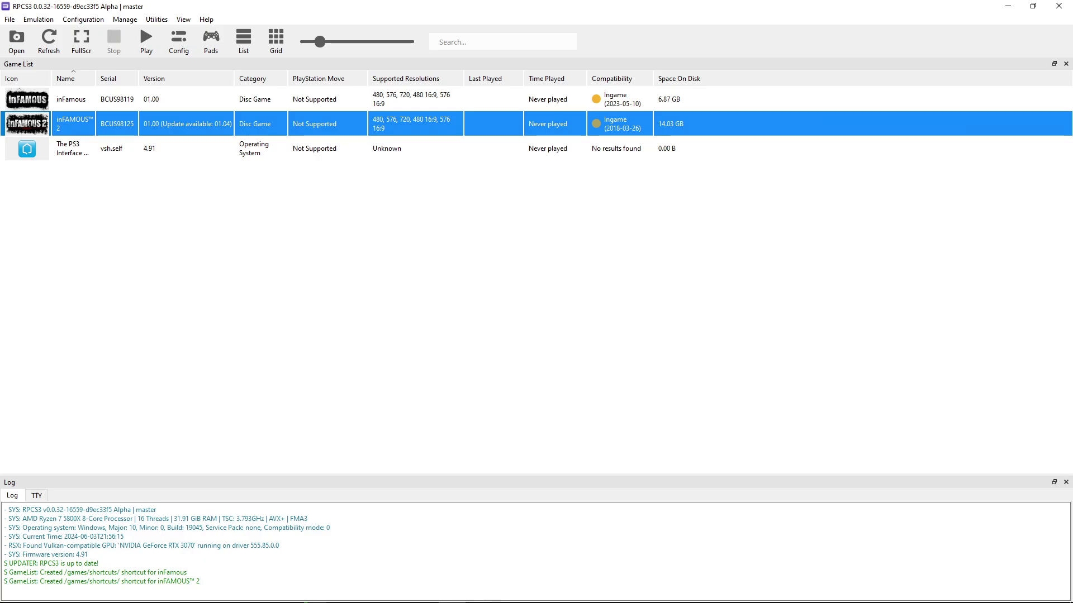
Switch to rusty-psn, search for updates for title serial BCUS98125 and download all the found packages
left_click(479, 592)
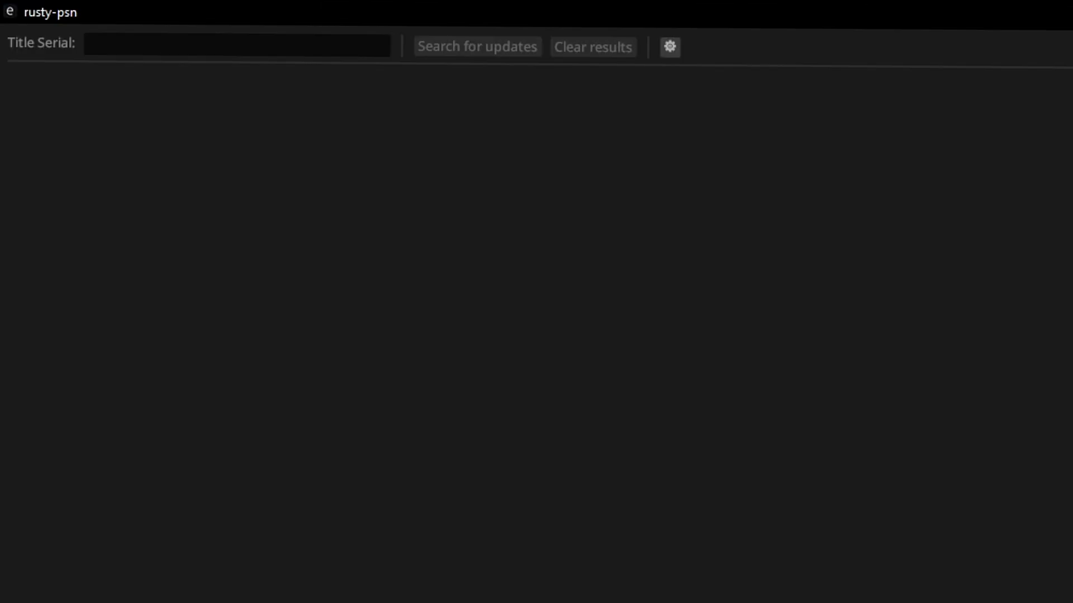
right_click(113, 45)
left_click(153, 65)
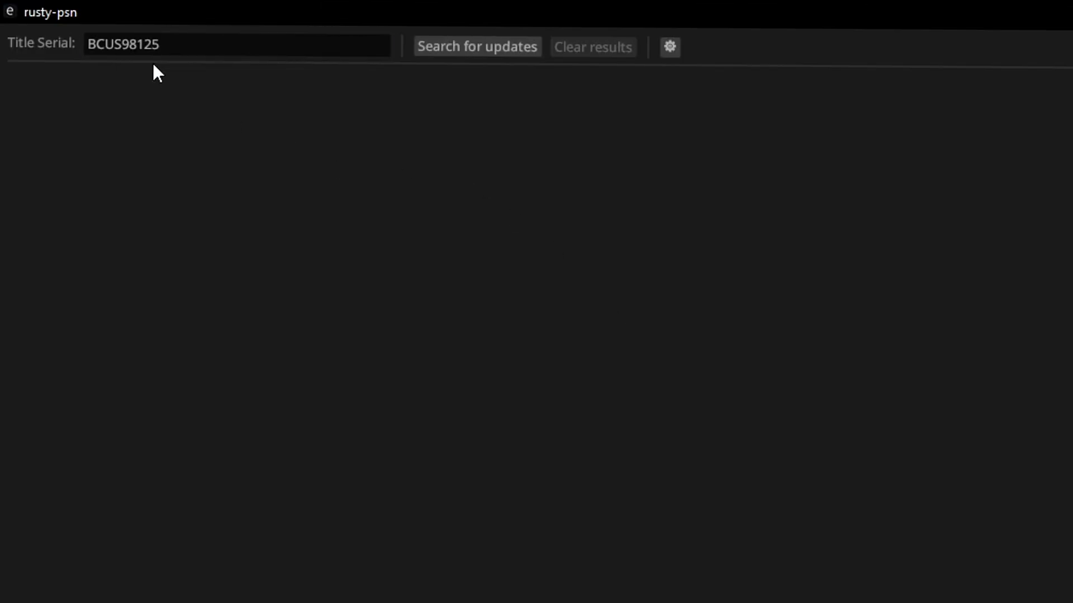
left_click(471, 54)
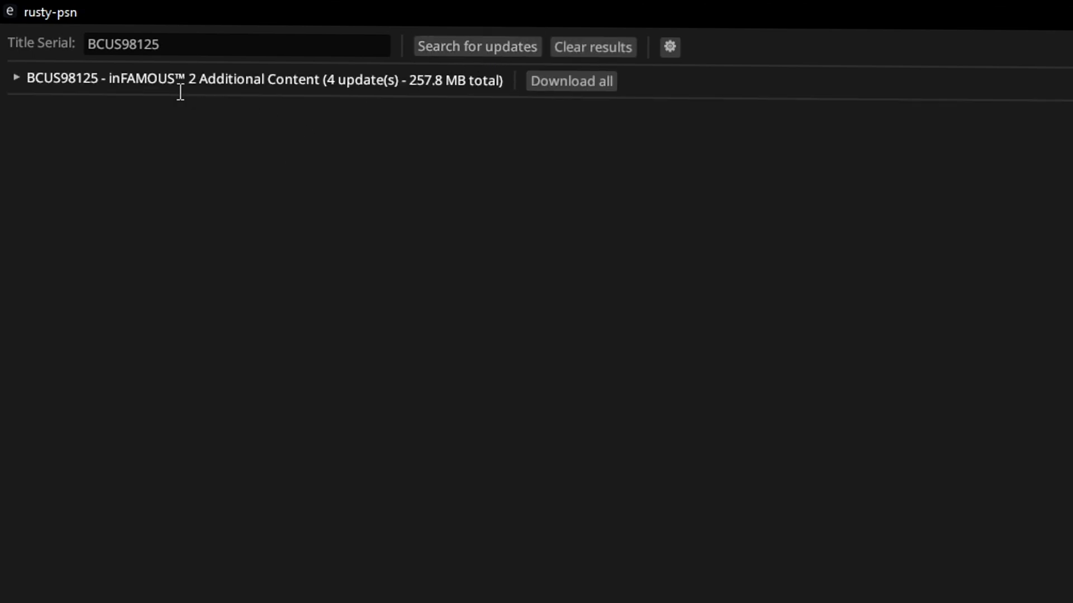
left_click(17, 77)
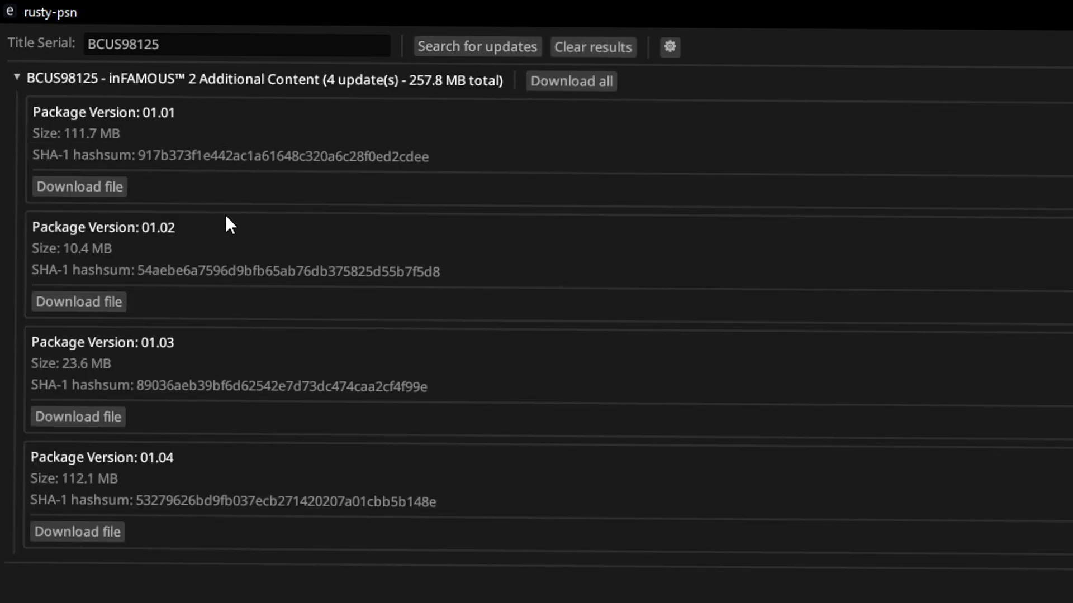
left_click(573, 85)
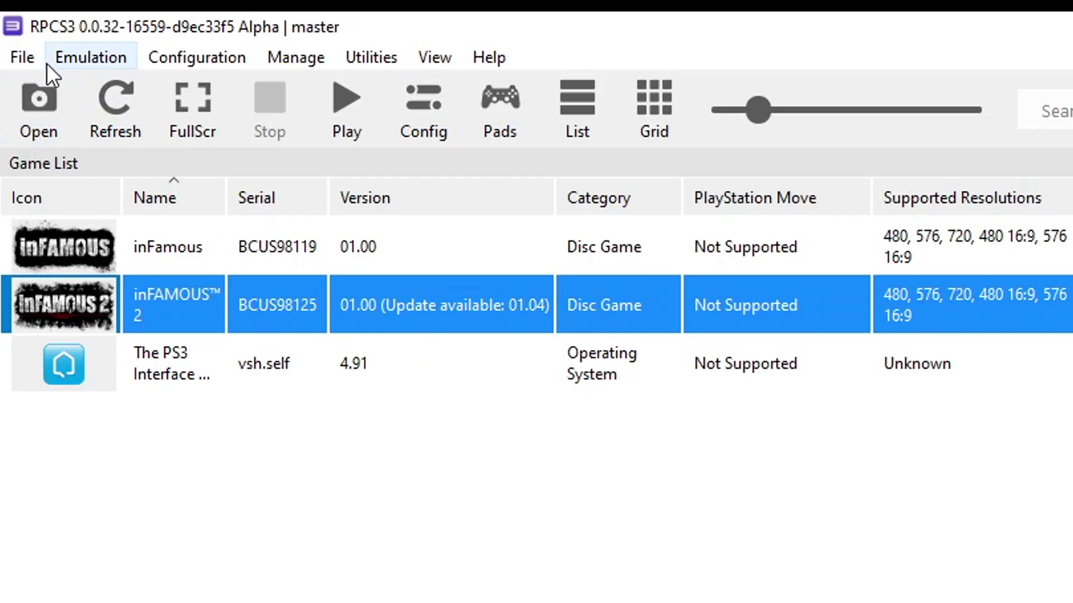
In RPCS3, choose all four PKG files in the updates folder's BCUS98125 subfolder for package installation
left_click(31, 60)
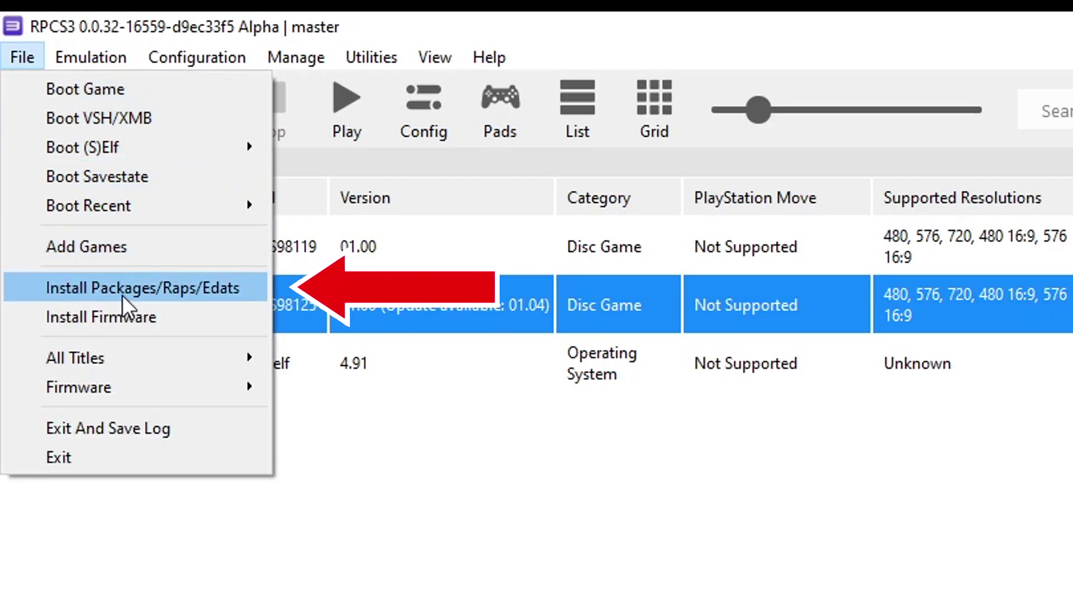
left_click(189, 299)
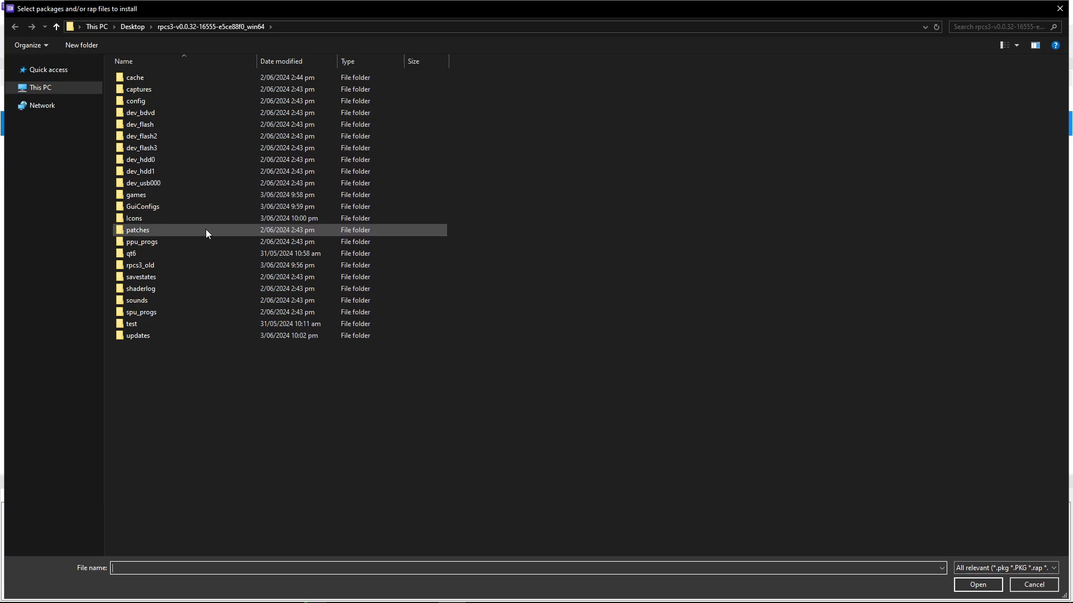
left_click(133, 340)
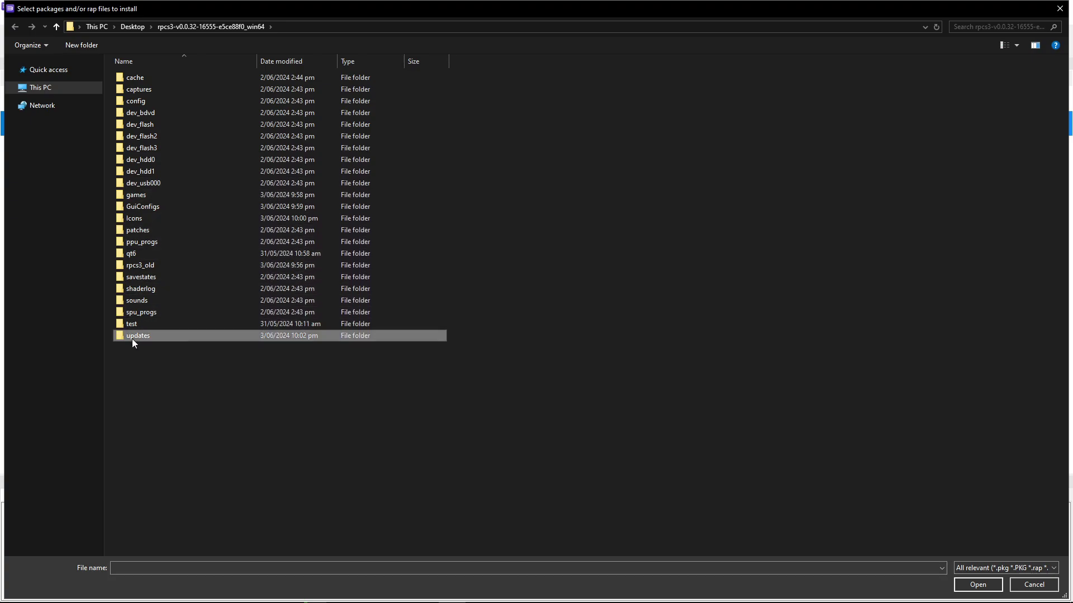
double_click(170, 337)
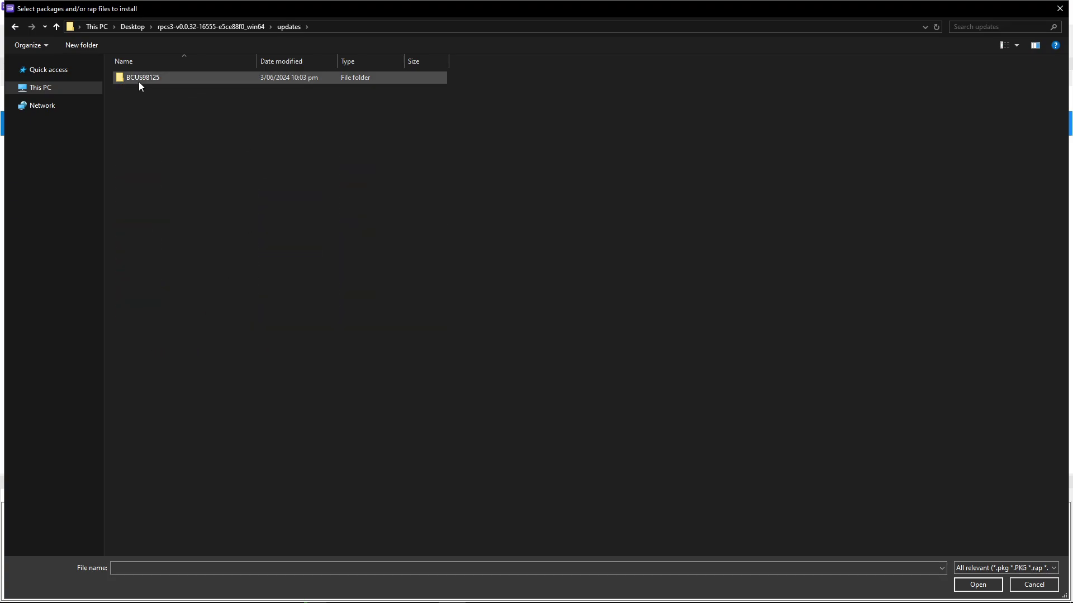
double_click(176, 82)
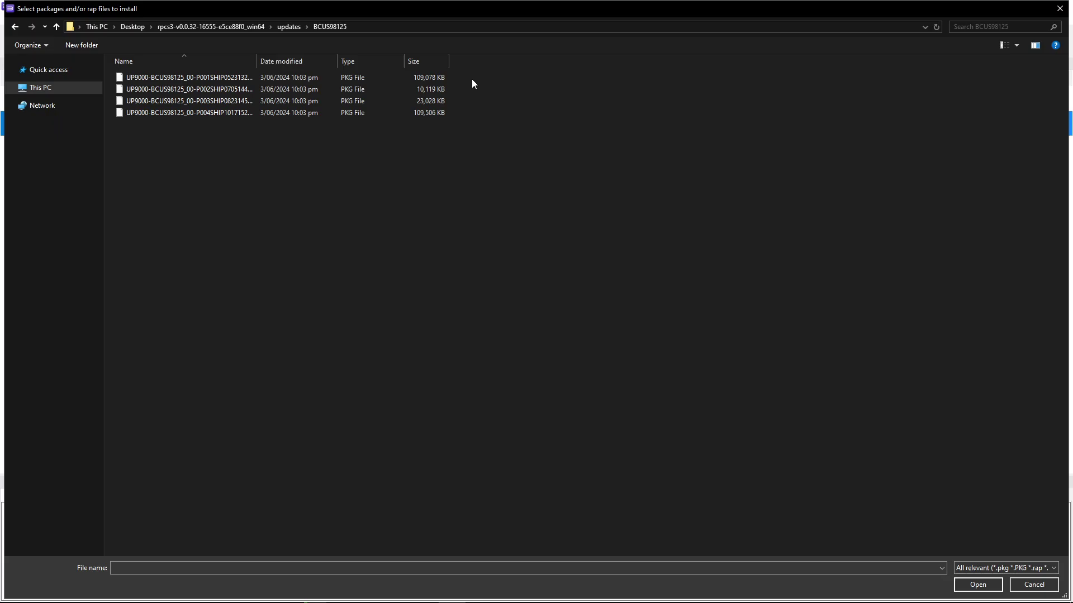
left_click_drag(968, 156, 758, 226)
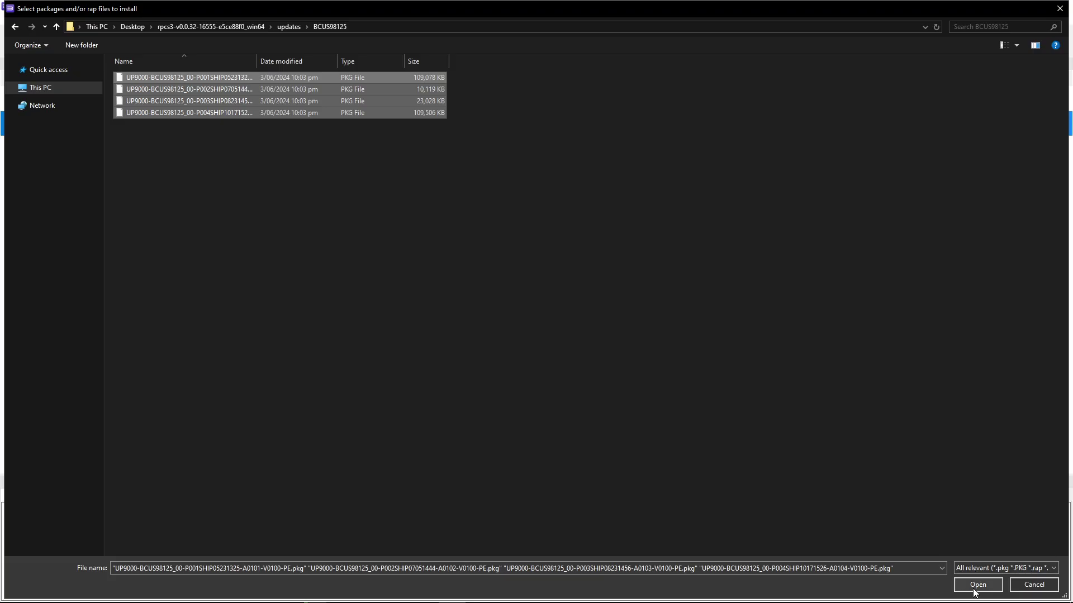
left_click(977, 585)
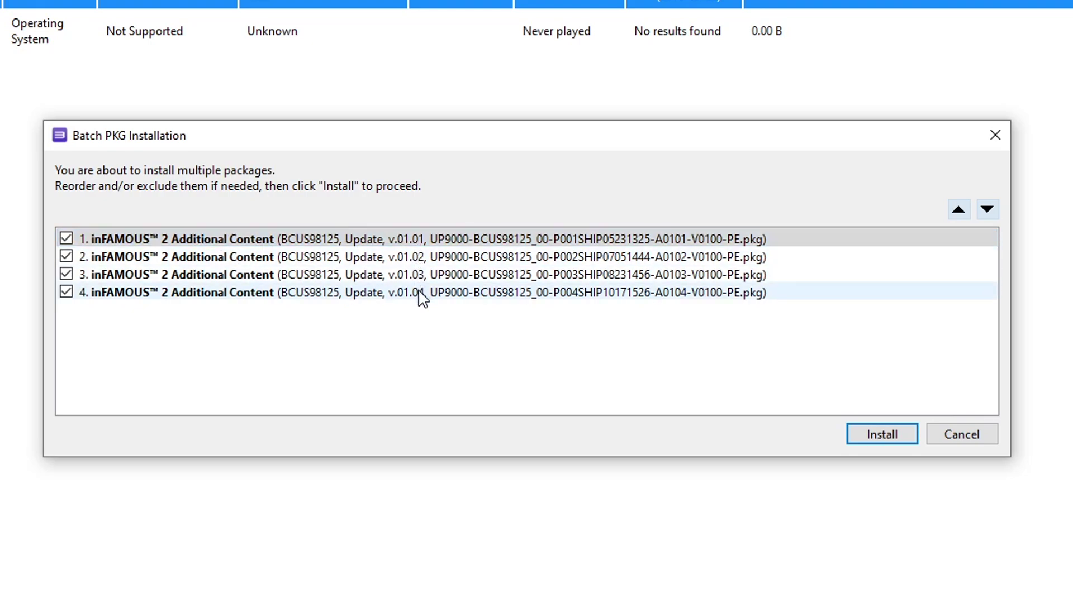
Install the four inFAMOUS 2 update packages, v.01.01 to v.01.04, without adding shortcuts or precompiling caches
left_click(439, 275)
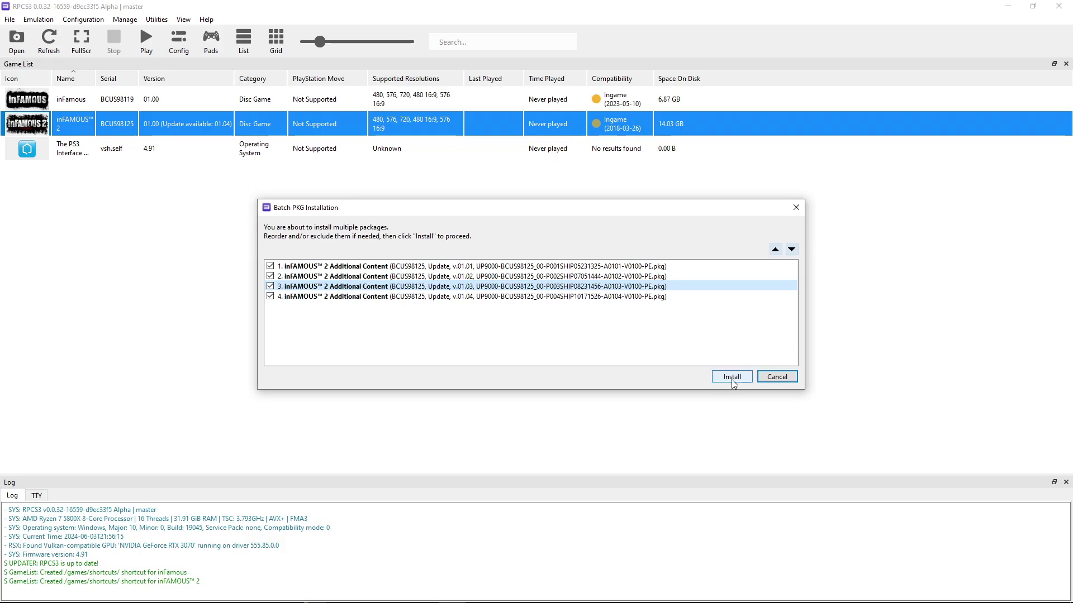
left_click(730, 377)
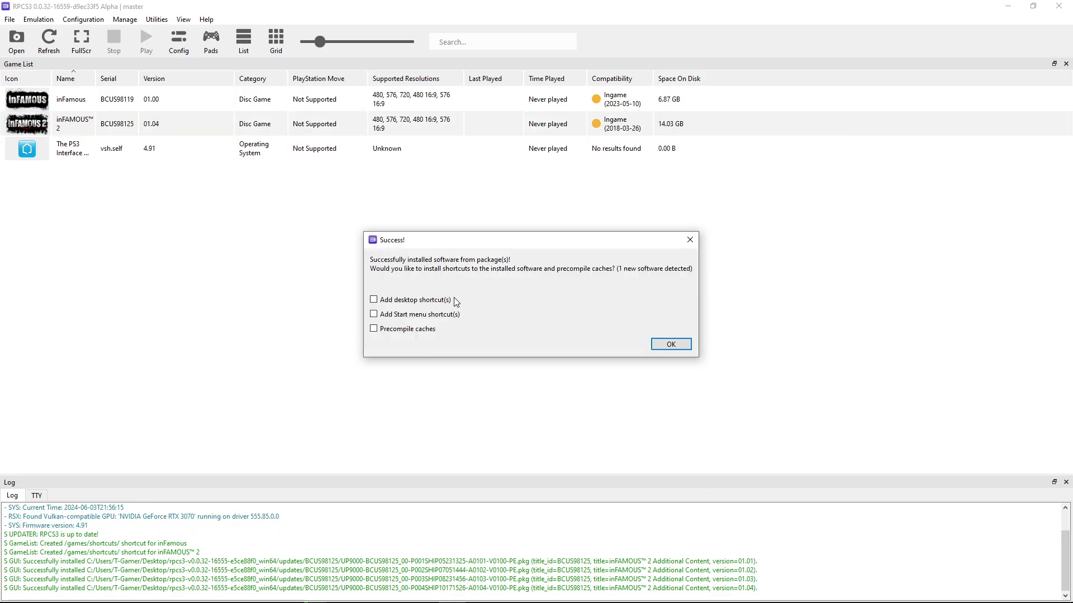
left_click(665, 346)
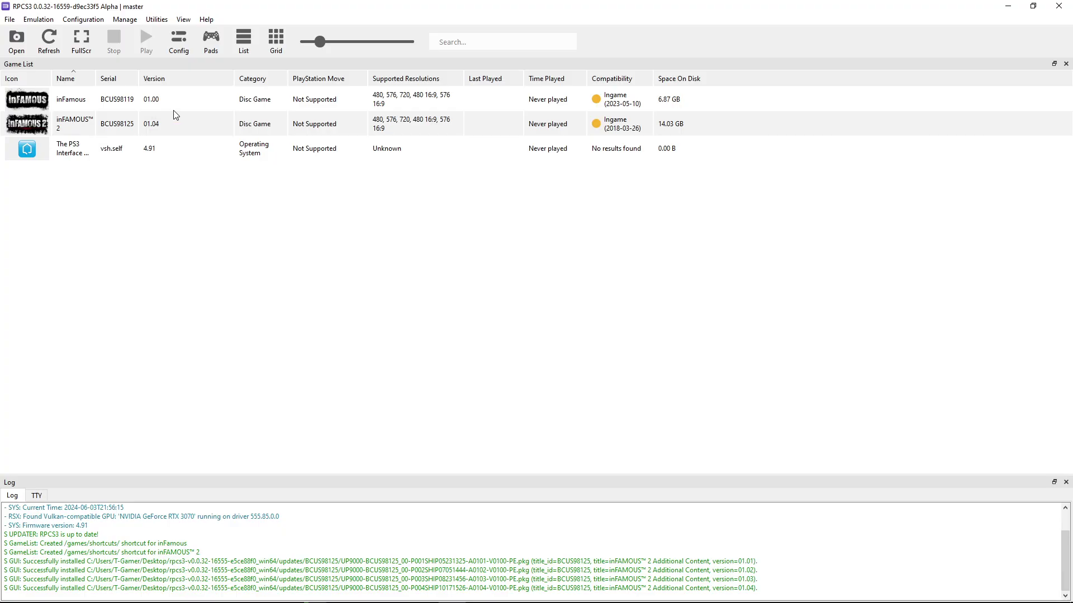
Open the emulator's global settings from the game list, look over the available configuration sections, and close them without changes
left_click(149, 110)
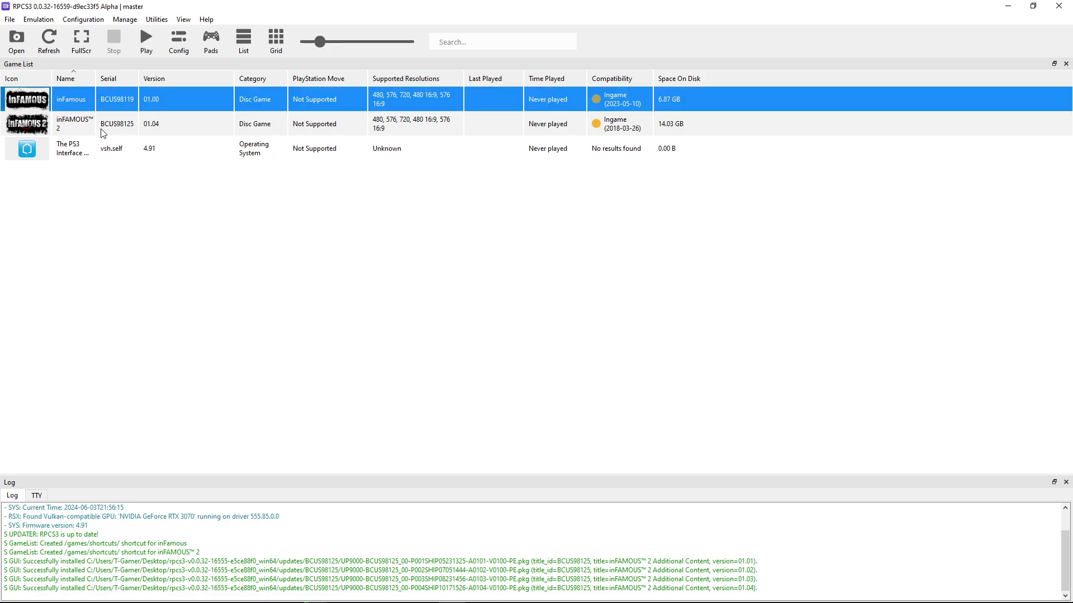
left_click(103, 132)
left_click(127, 107)
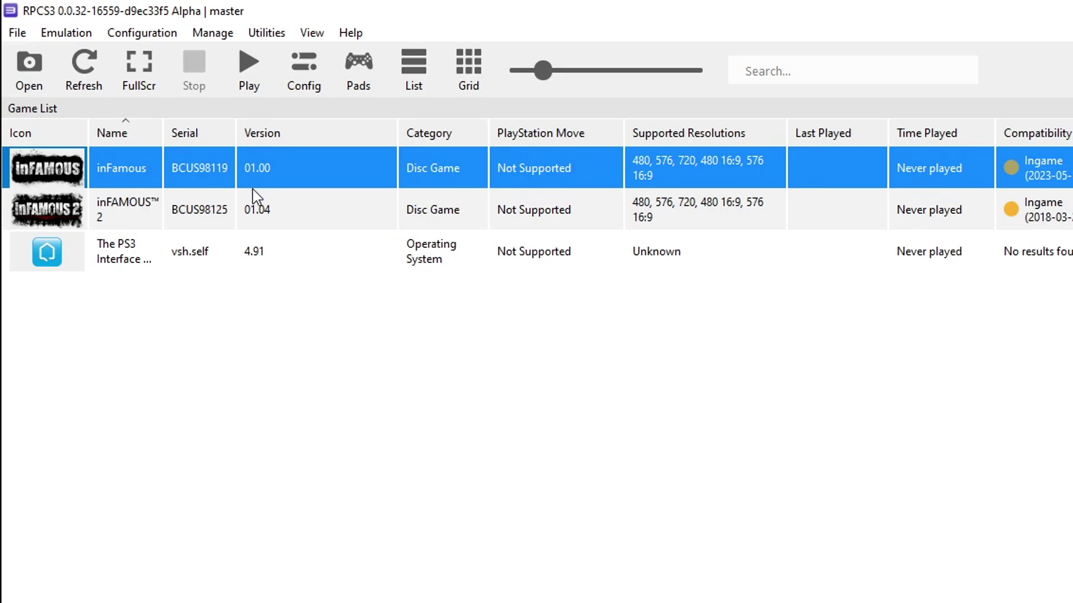
left_click(311, 89)
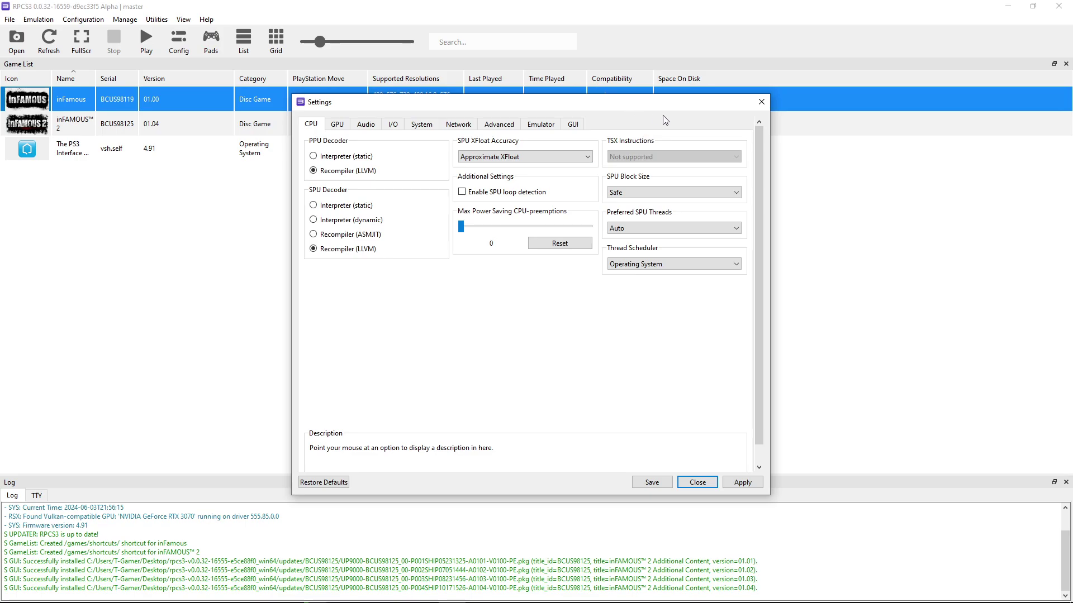
left_click(756, 105)
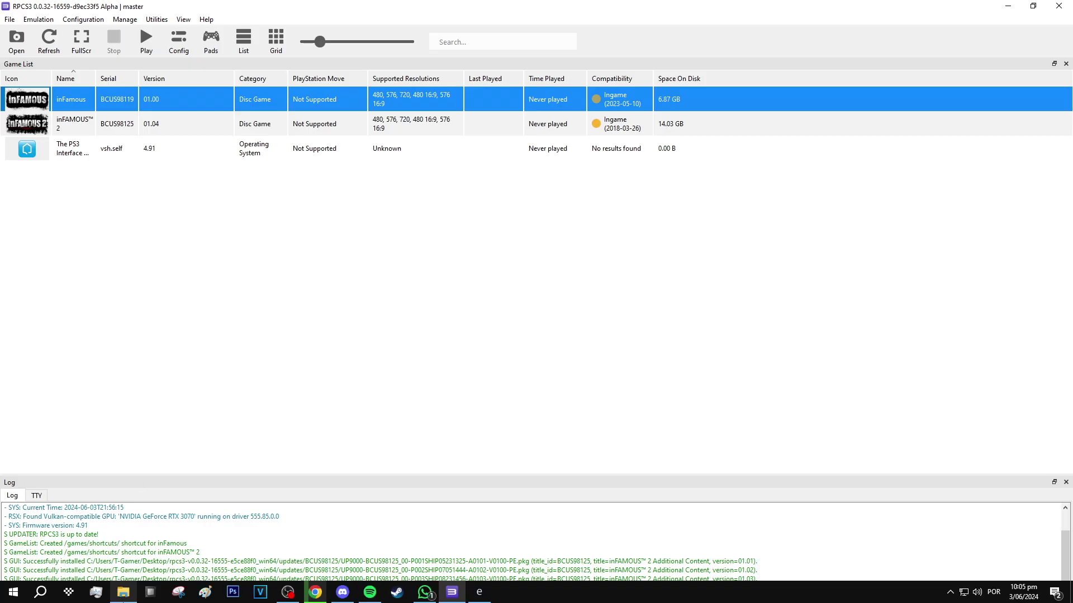
Switch to File Explorer and open the GuiConfigs folder inside the rpcs3-v0.0.32-16555-e5ce88f0_win64 folder
left_click(123, 594)
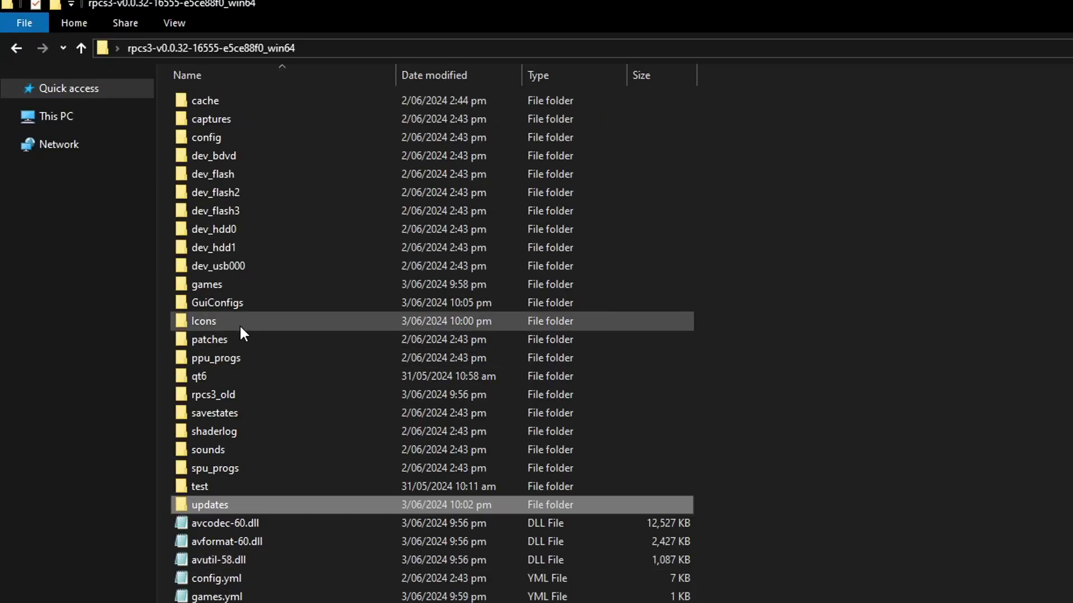
left_click(217, 311)
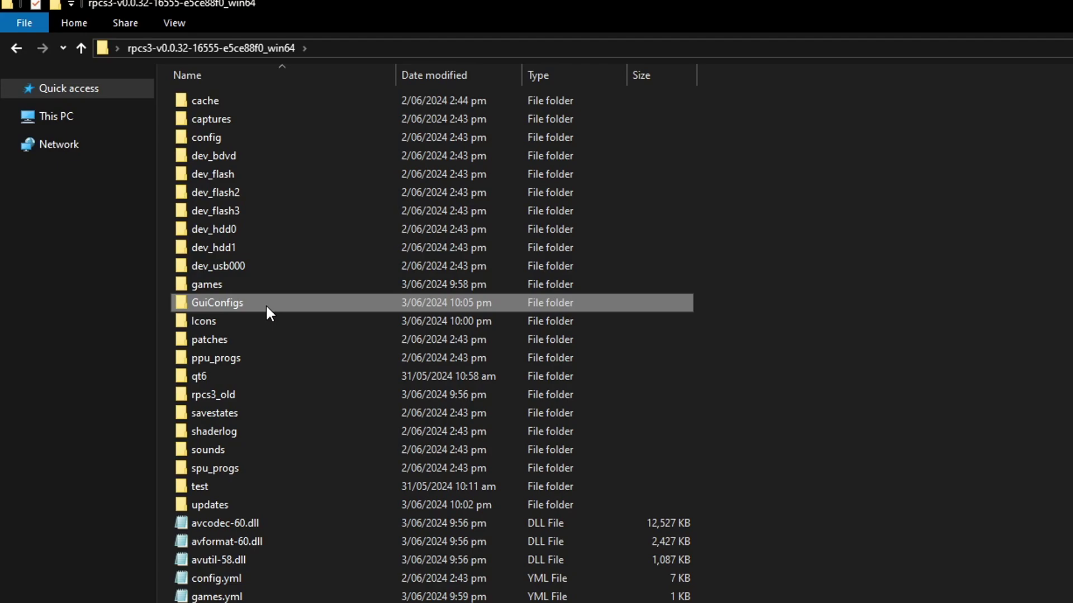
double_click(261, 303)
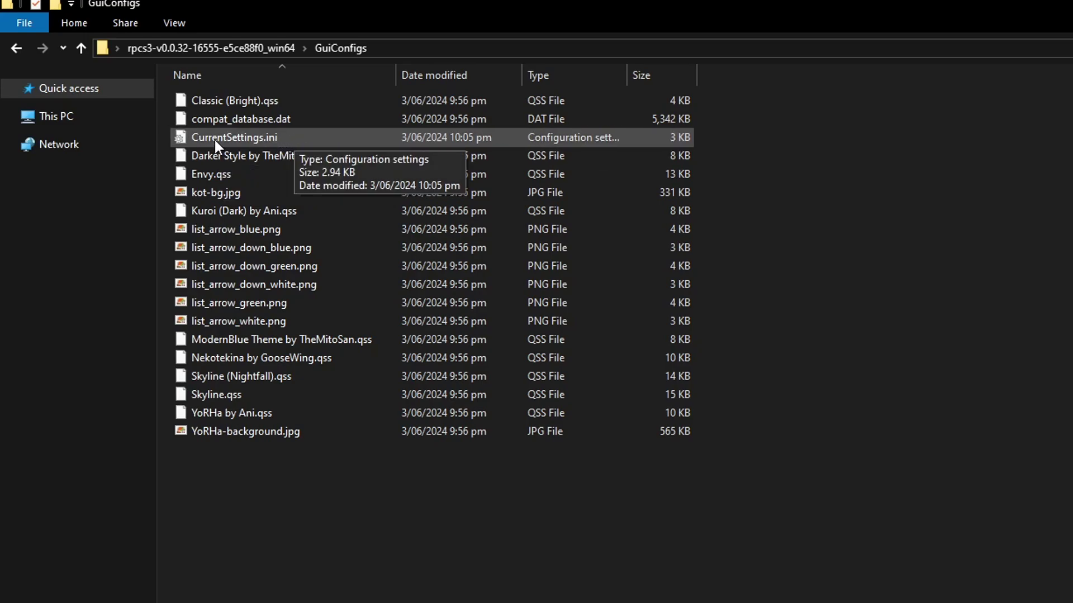
Open CurrentSettings.ini with Notepad, chosen from the list of available apps, and maximize its window
left_click(231, 140)
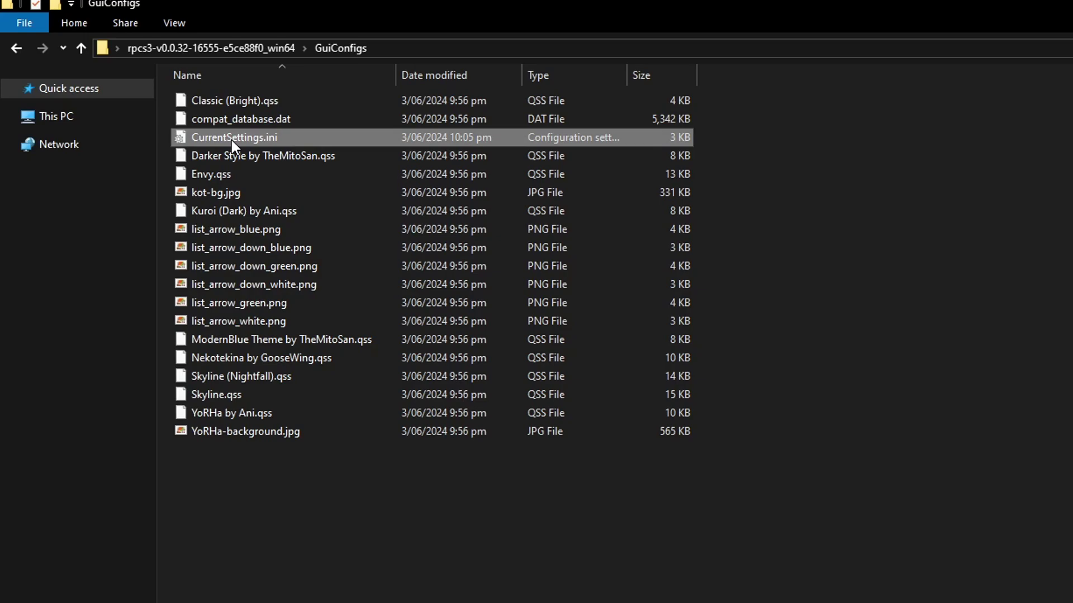
double_click(296, 138)
key("alt+F4")
right_click(274, 136)
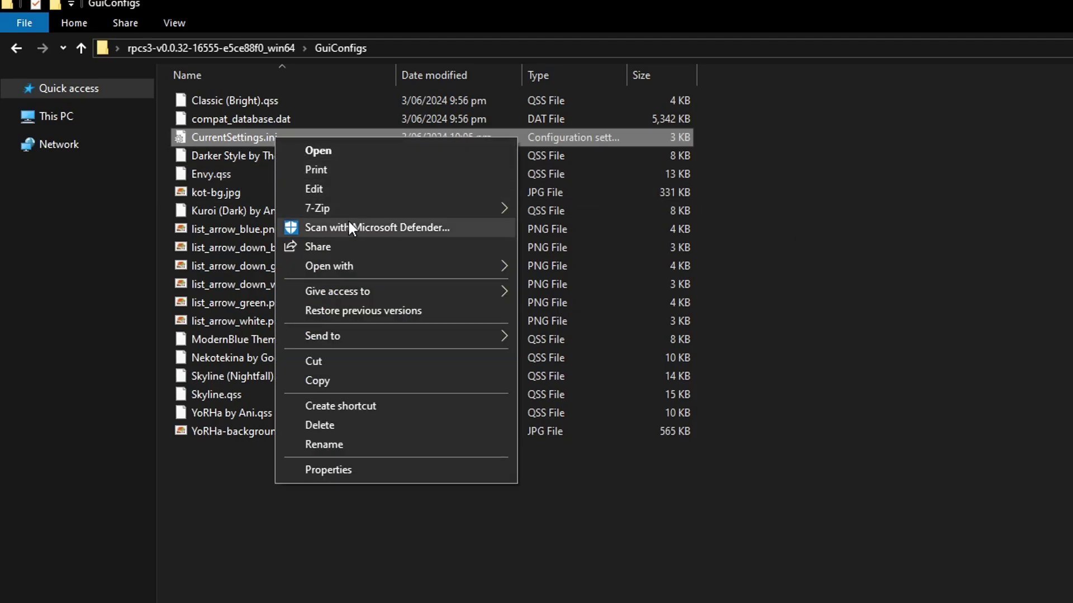
mouse_move(347, 265)
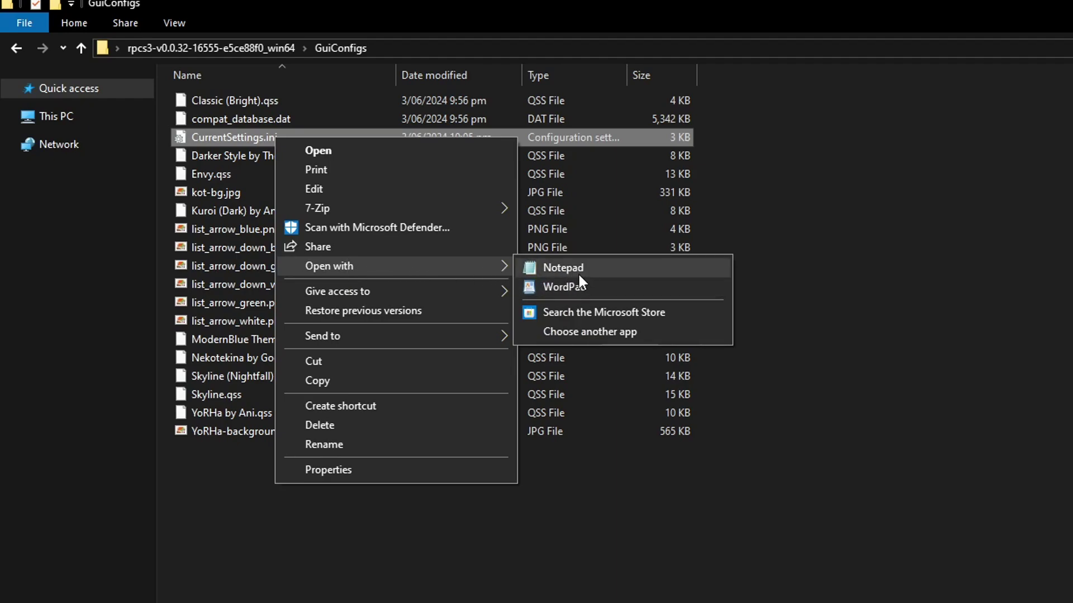
left_click(635, 334)
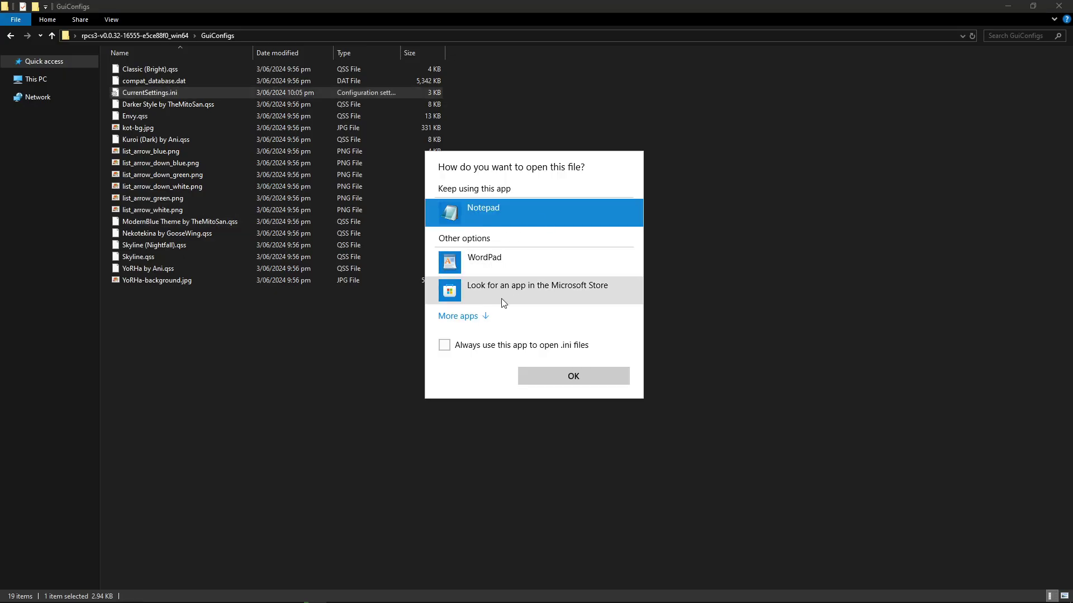
left_click(459, 316)
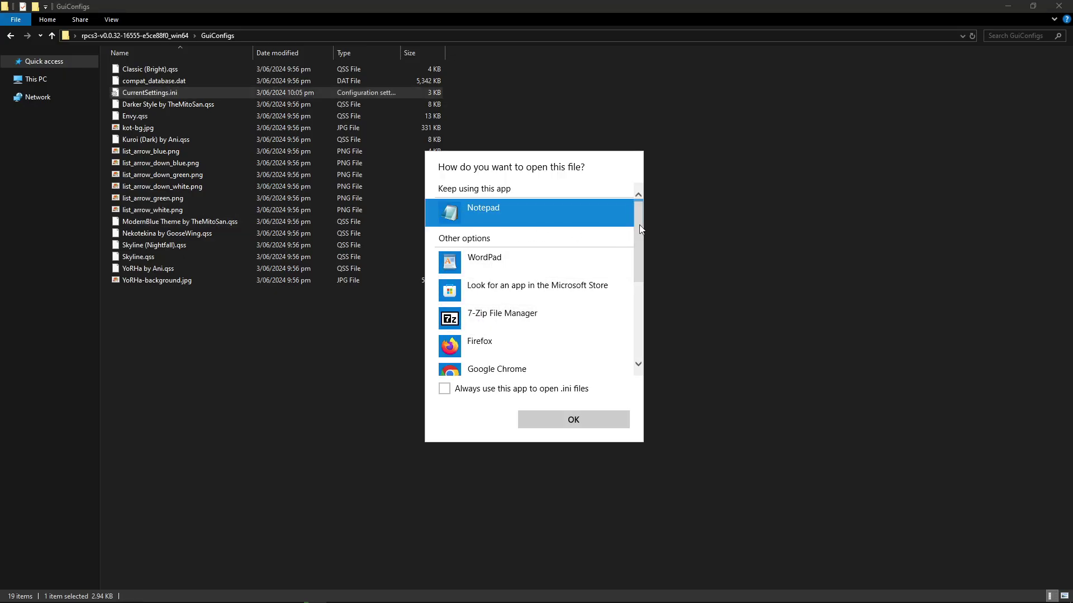
left_click_drag(640, 229, 649, 270)
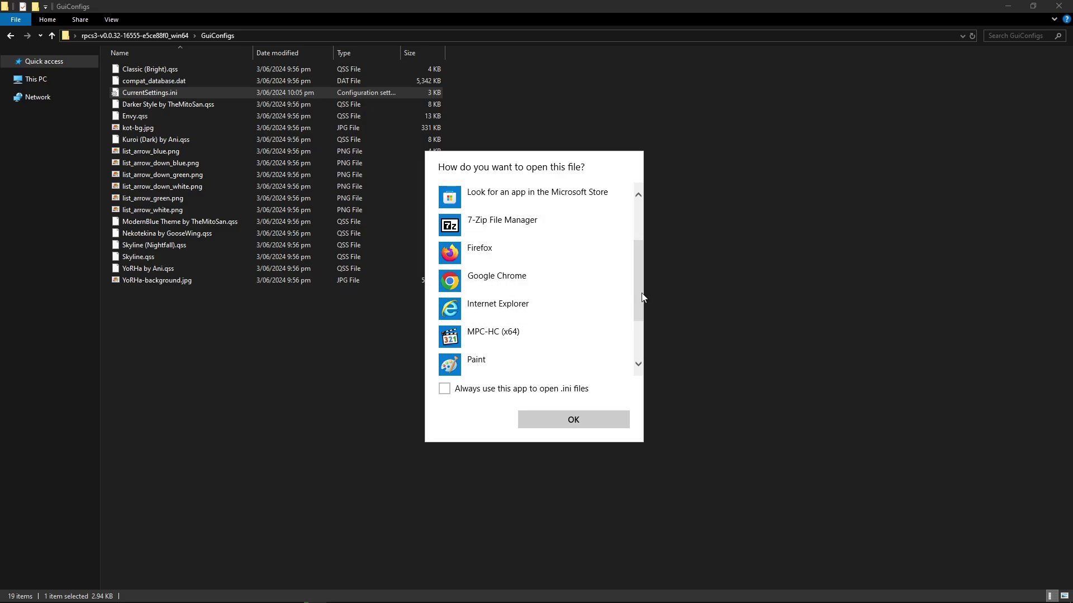
scroll(643, 297, "up", 3)
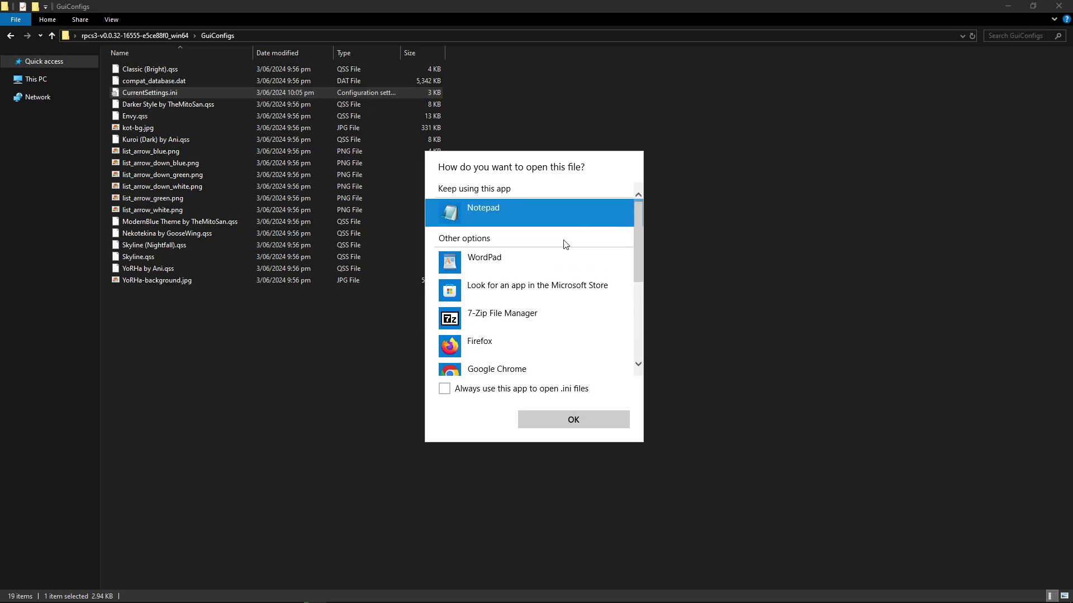
left_click(561, 419)
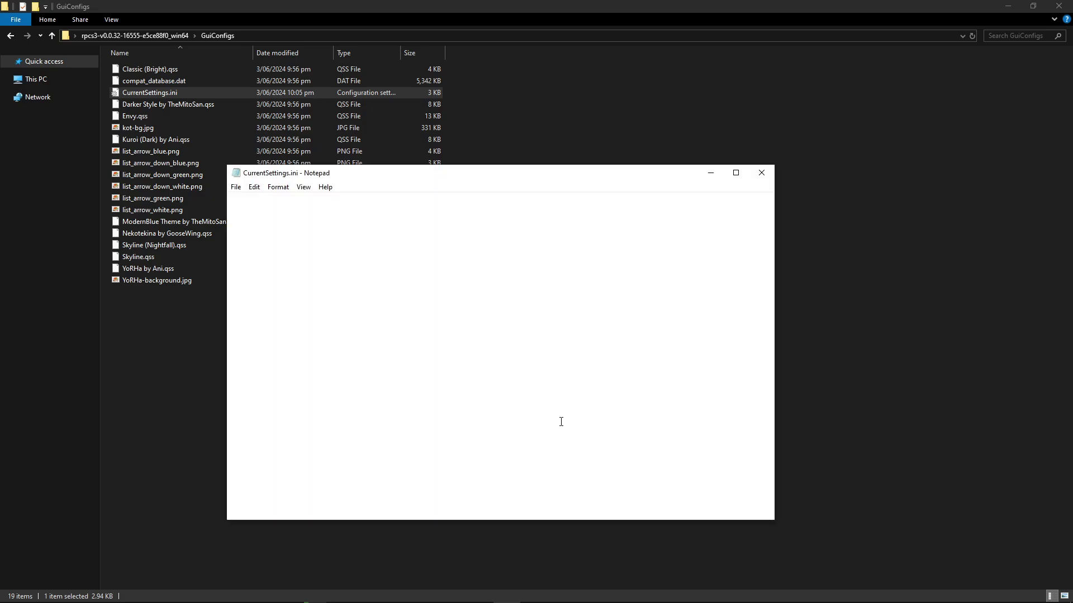
left_click(736, 174)
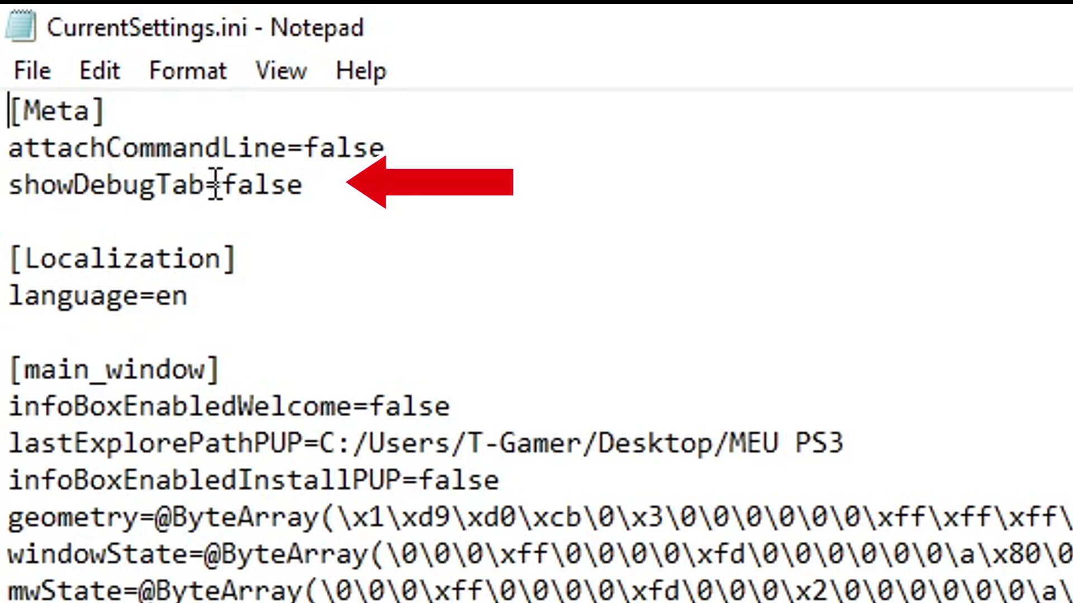
Set showDebugTab to true in the [Meta] section of CurrentSettings.ini, save the file and close Notepad
left_click(317, 190)
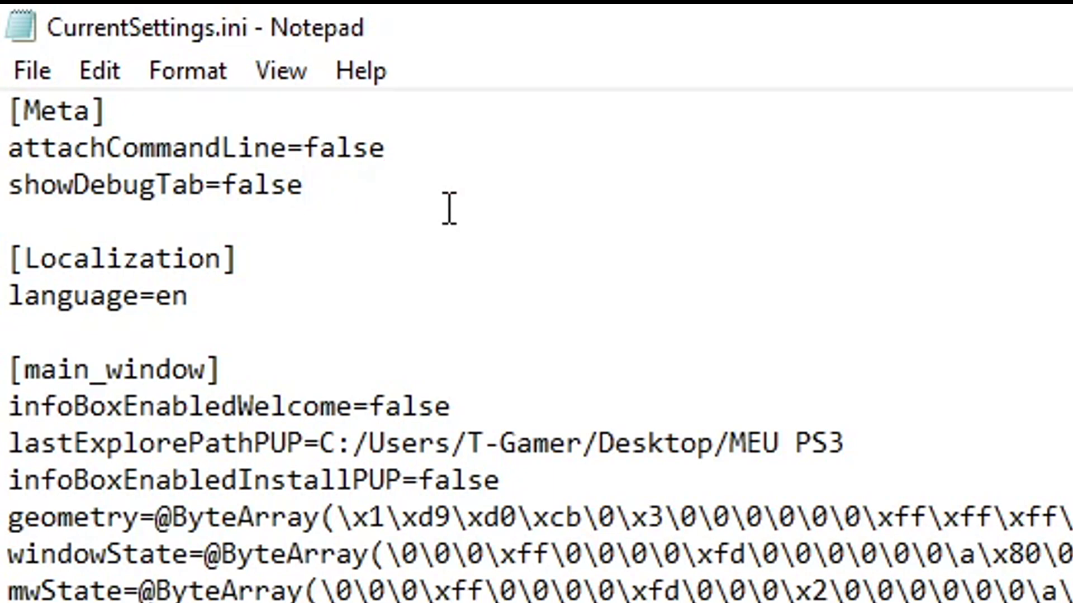
key("BackSpace")
key("BackSpace")
key("BackSpace")
key("BackSpace")
key("BackSpace")
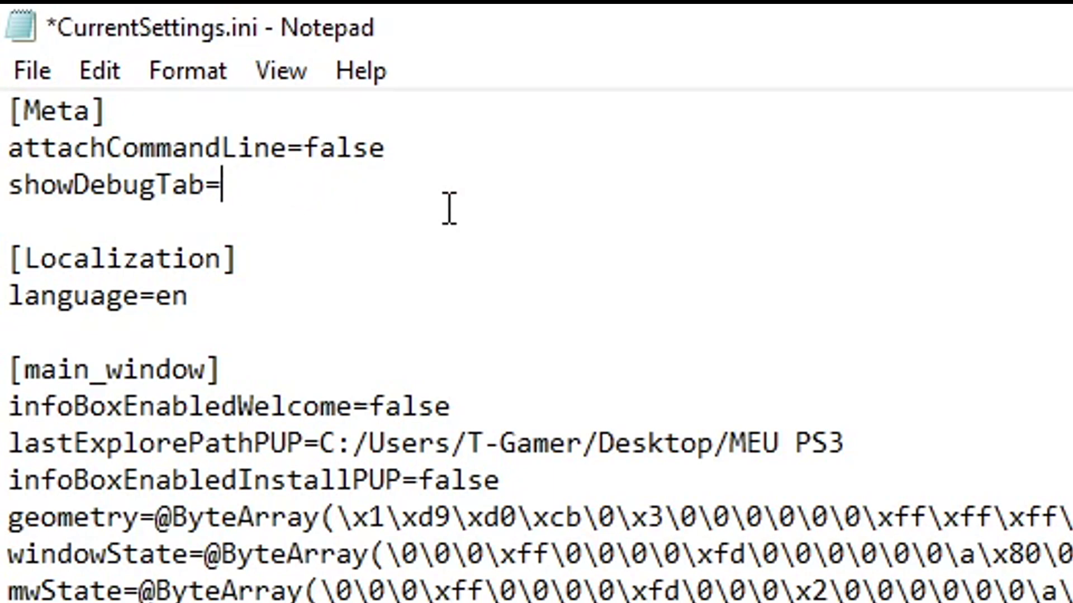
type("true")
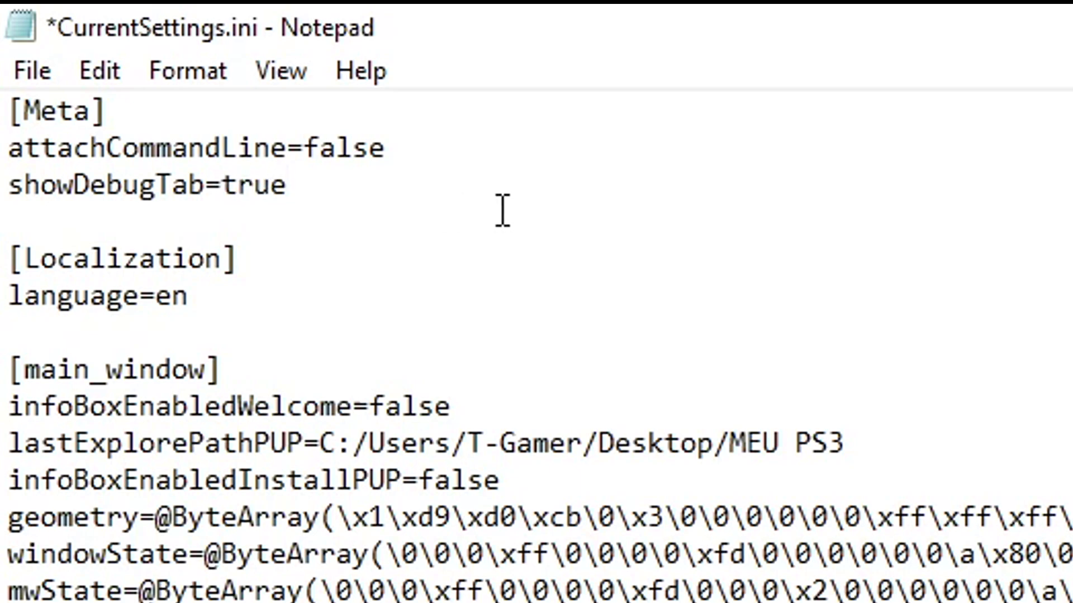
left_click(471, 307)
left_click(31, 77)
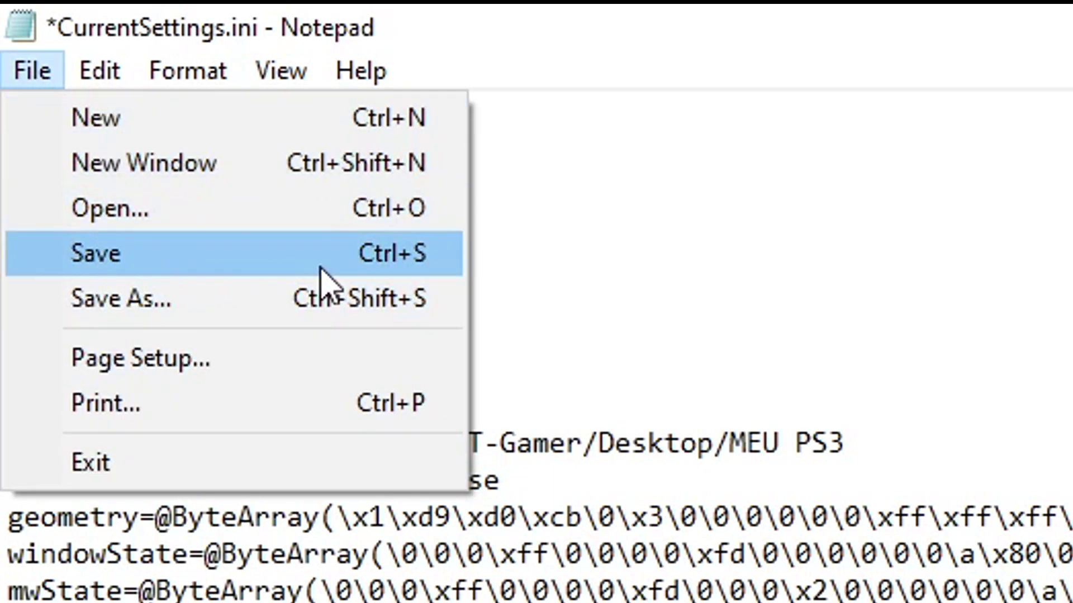
left_click(221, 256)
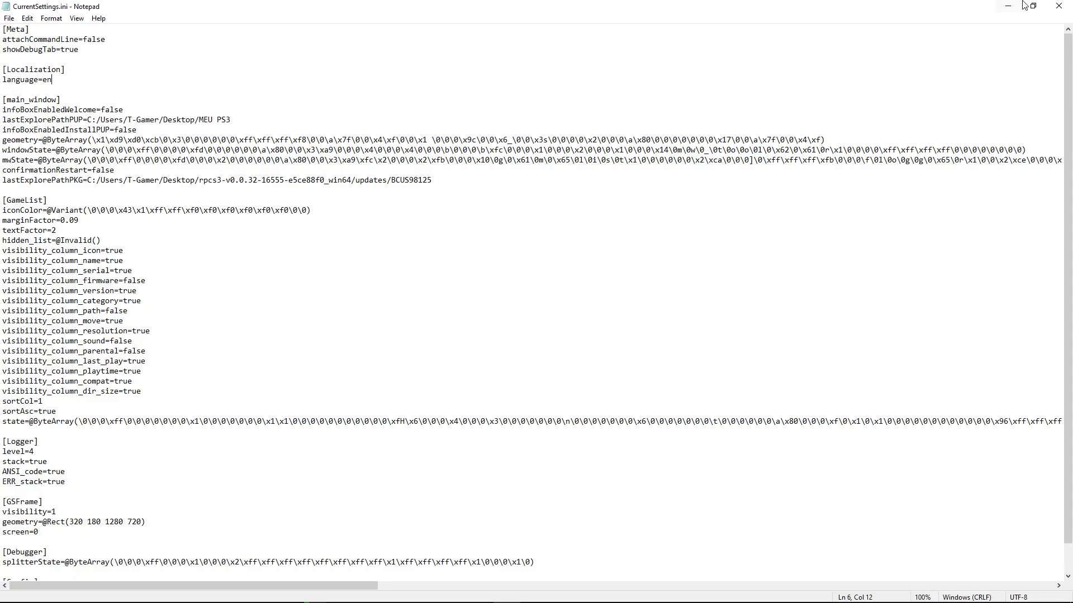
left_click(1059, 5)
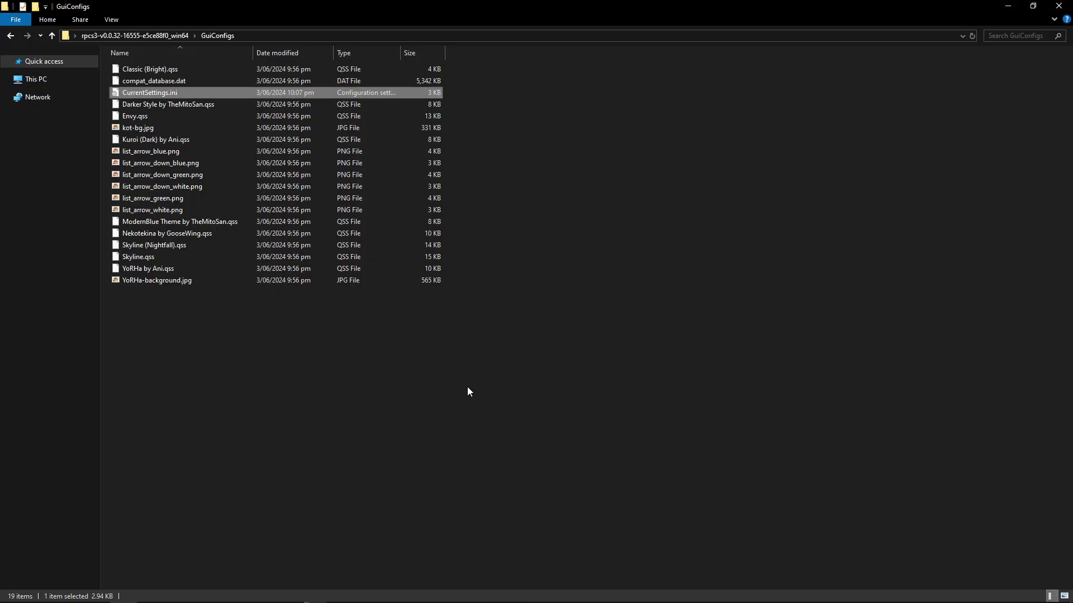
Restart RPCS3 by closing it and launching rpcs3.exe from its main folder
left_click(452, 592)
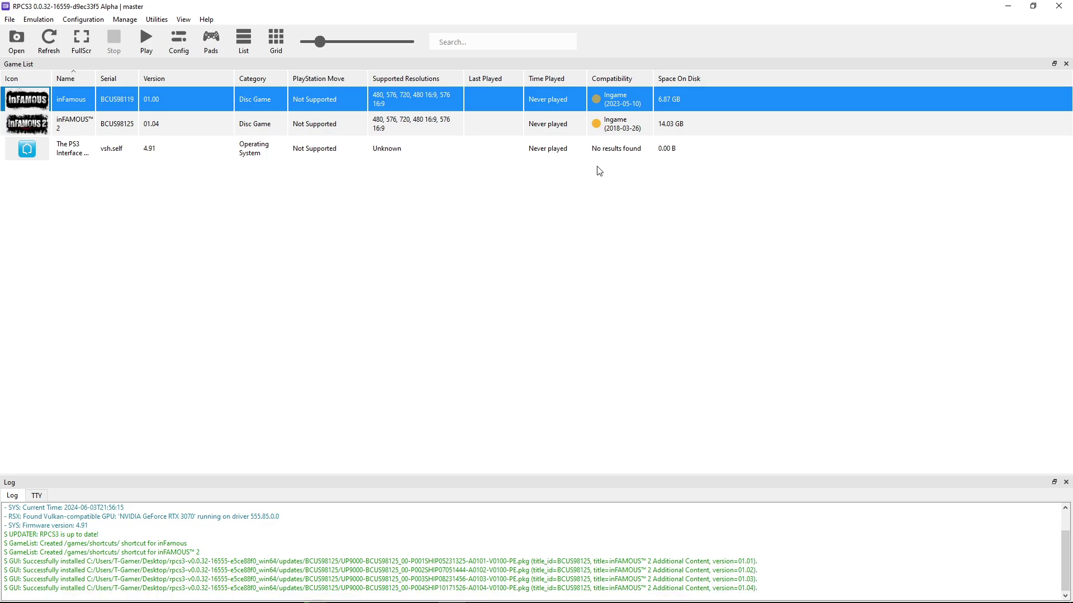
left_click(1059, 5)
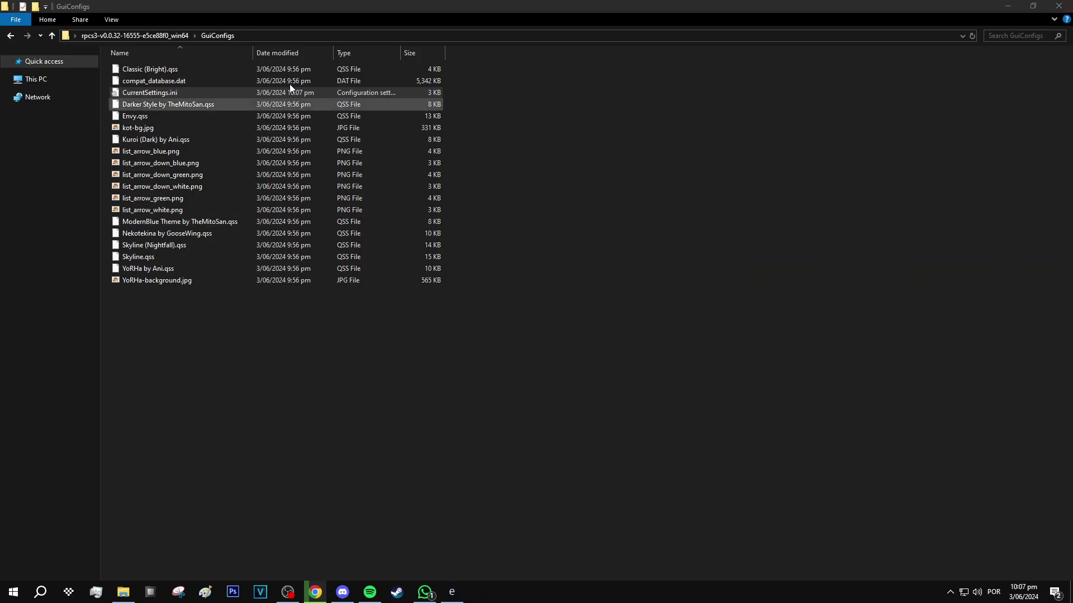
left_click(160, 39)
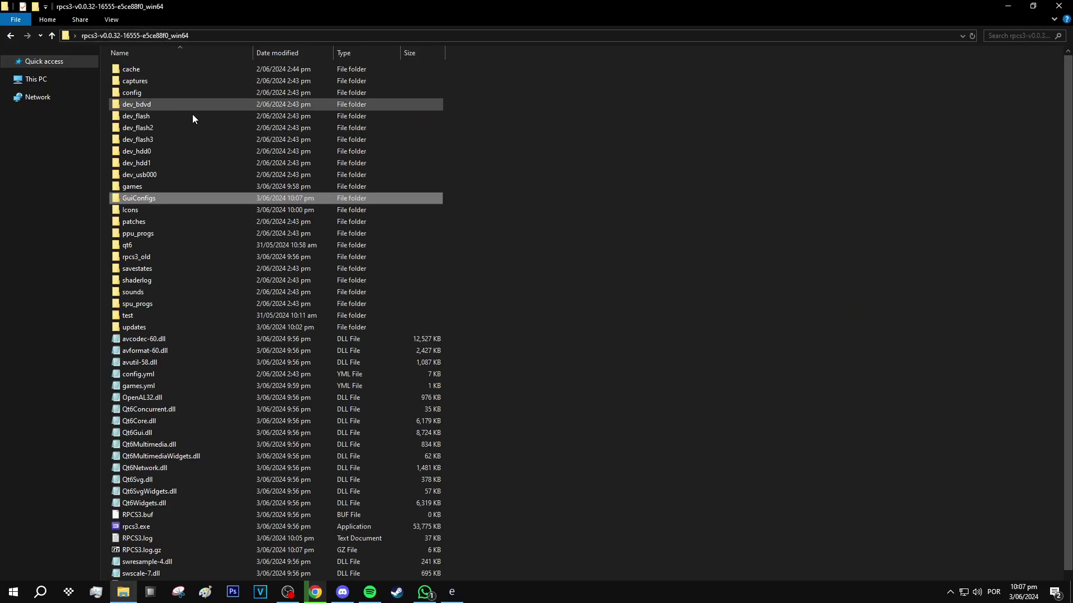
double_click(172, 526)
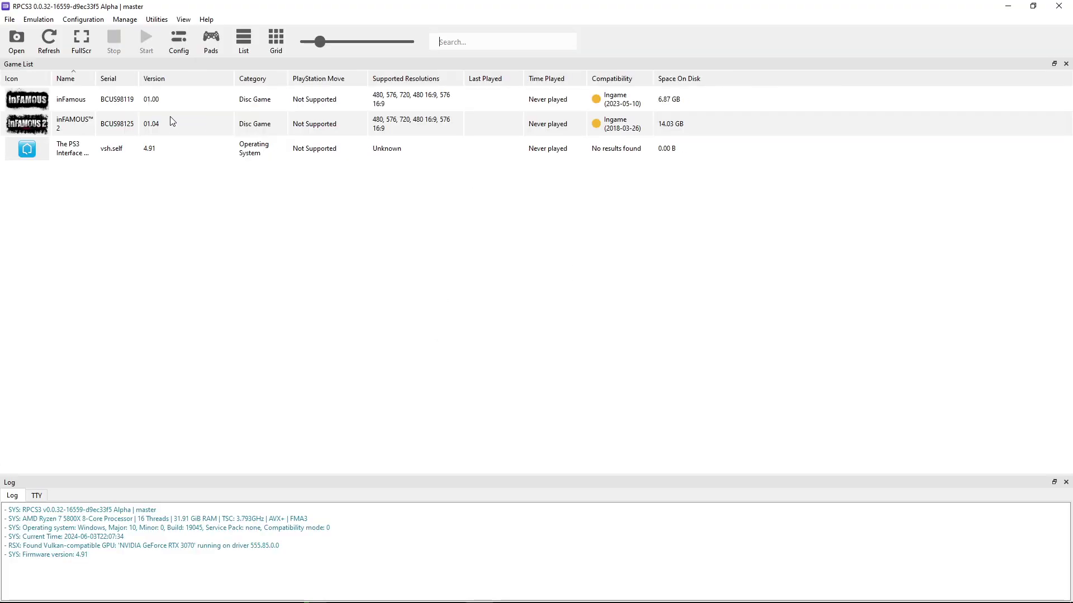
Create a custom configuration for inFamous from the global settings and set its SPU XFloat Accuracy to Accurate XFloat
left_click(79, 104)
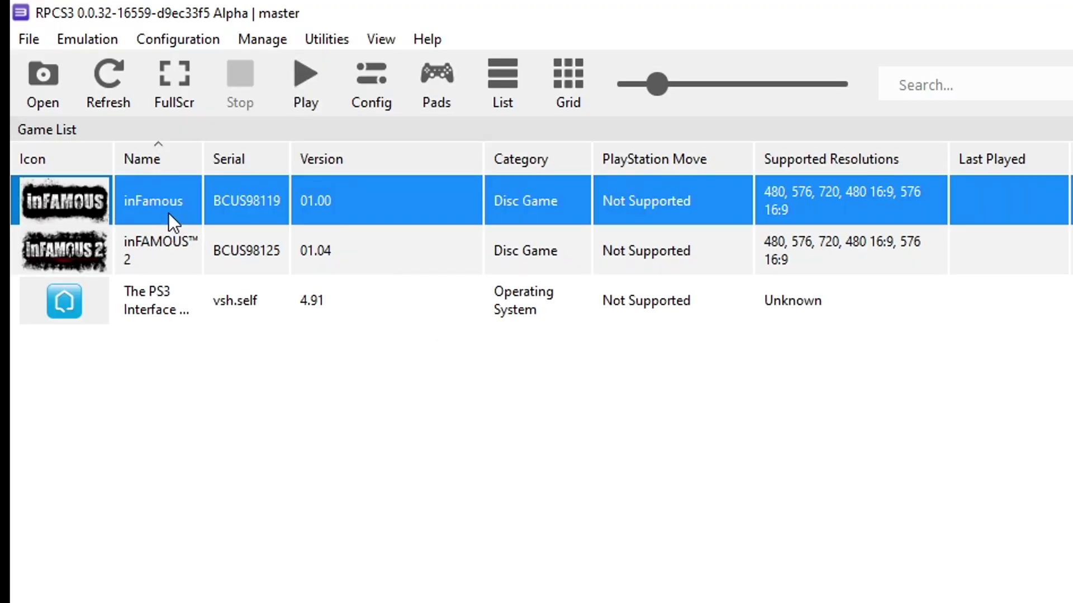
right_click(199, 210)
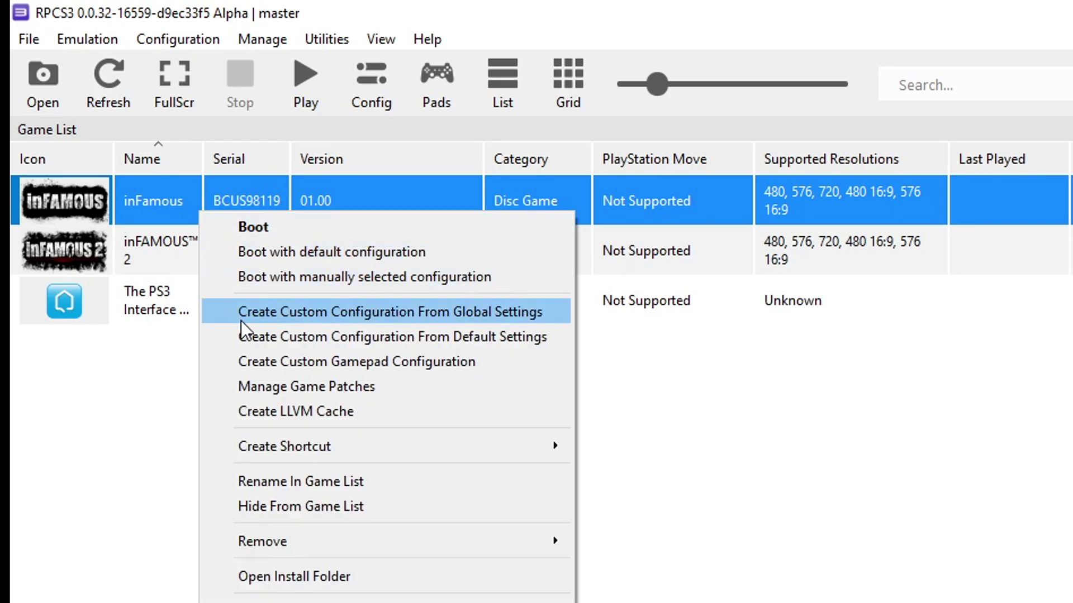
left_click(417, 315)
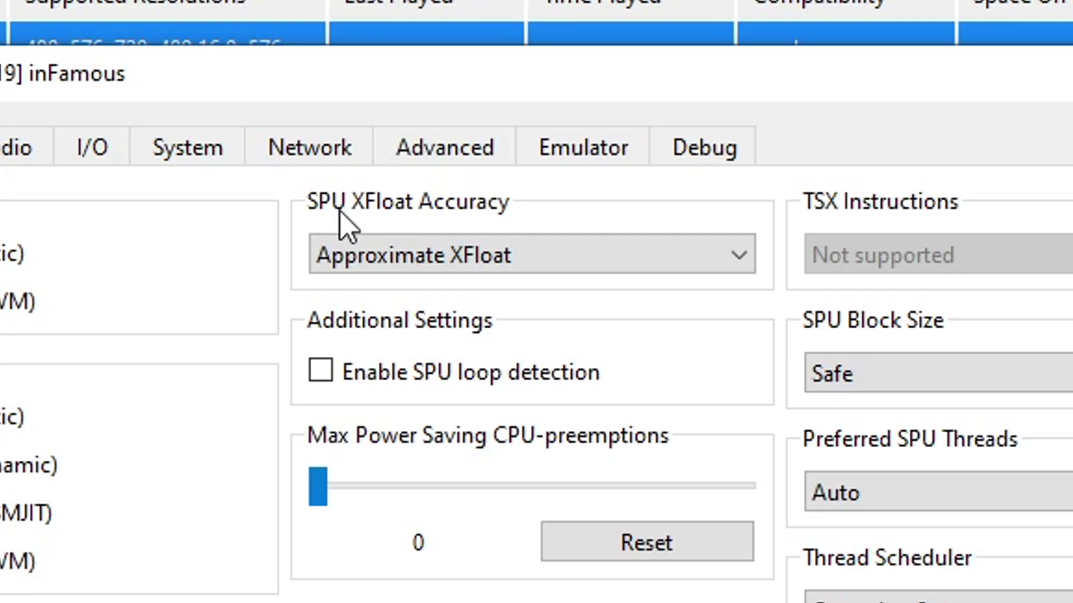
left_click(432, 258)
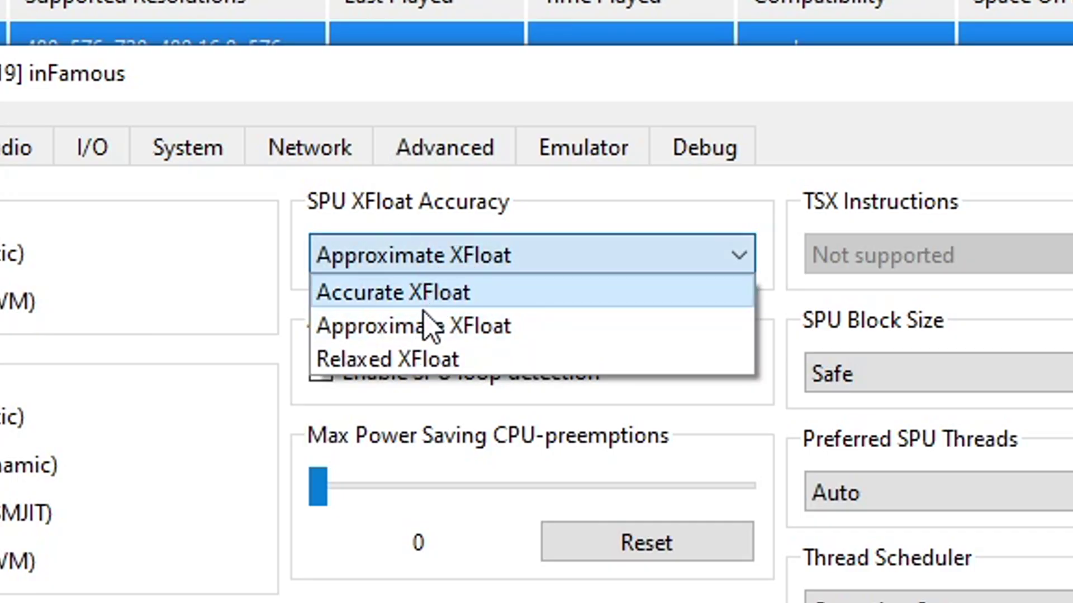
left_click(429, 293)
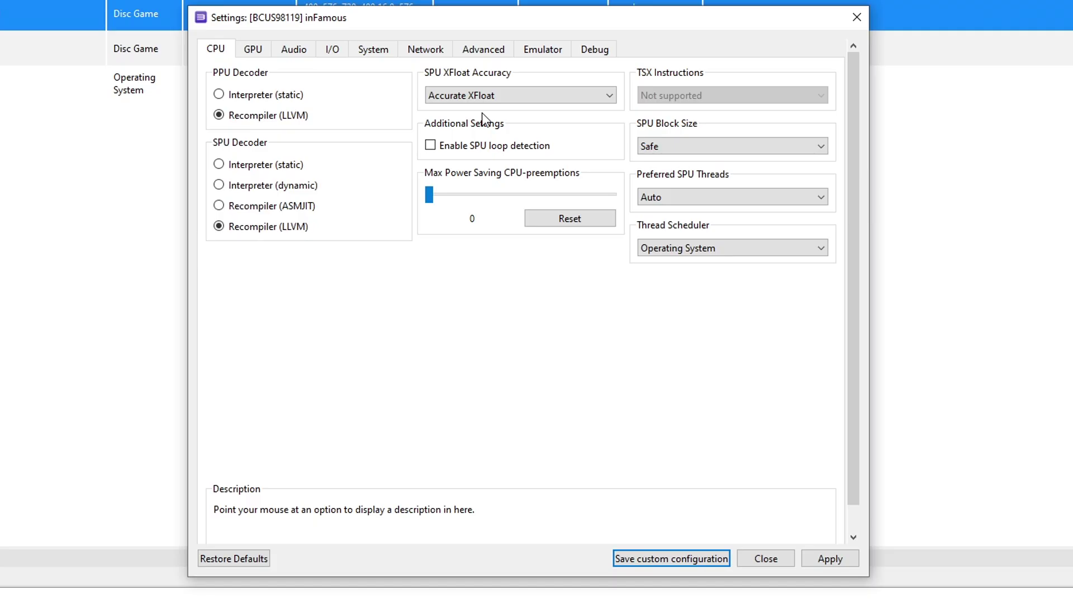
Choose Vulkan as the renderer in the GPU settings of inFamous
left_click(251, 51)
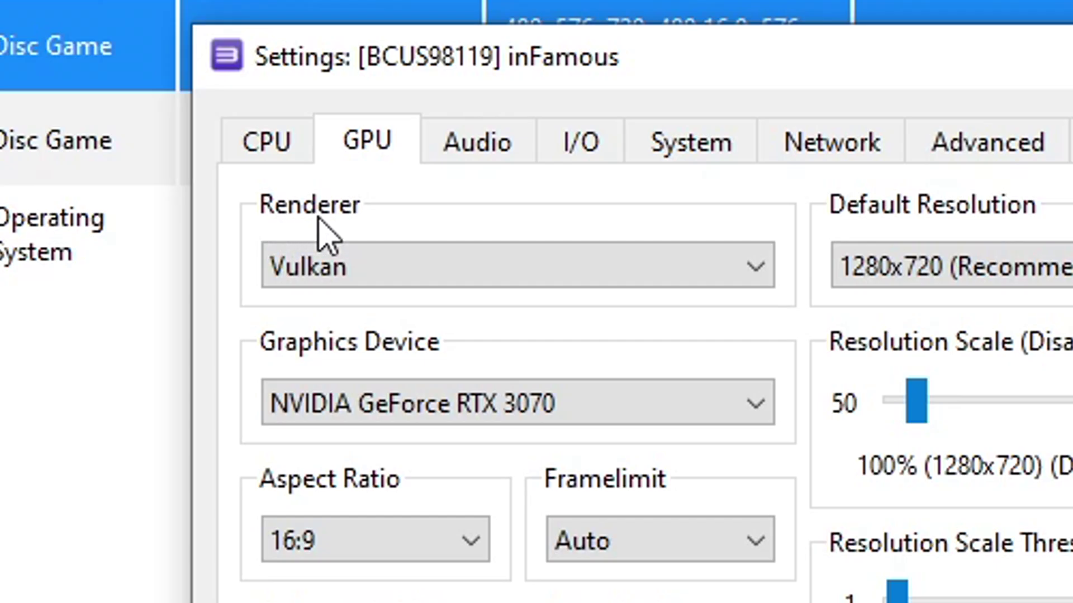
left_click(402, 270)
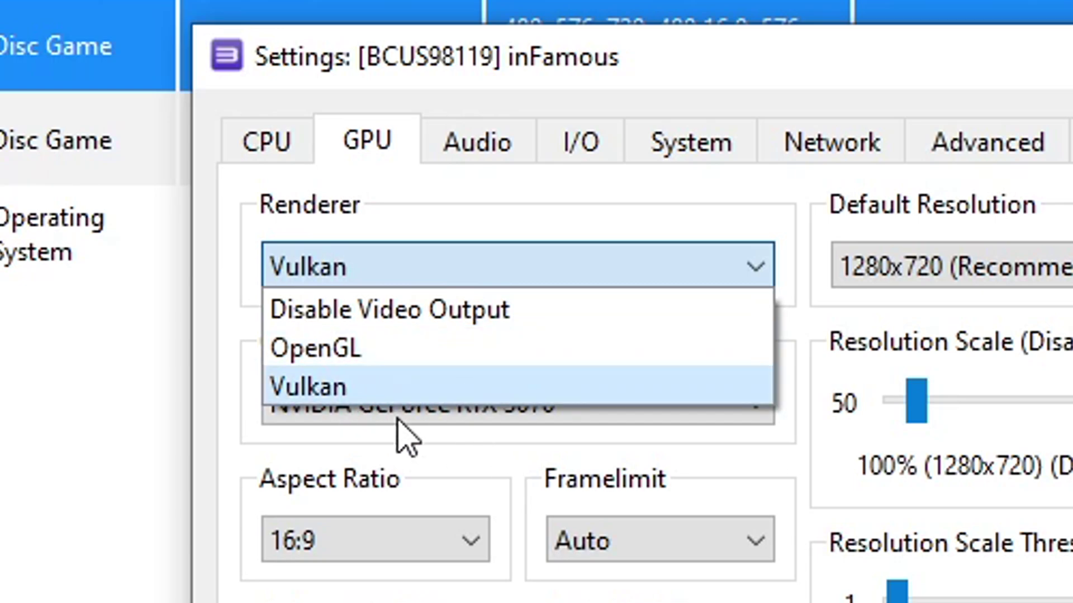
left_click(337, 386)
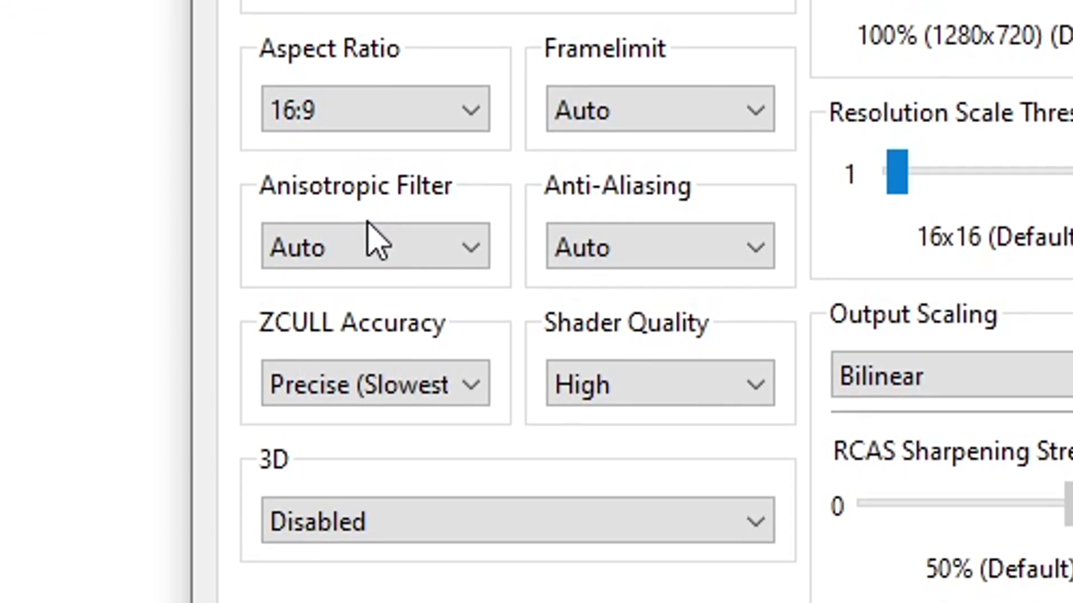
Set the Anisotropic Filter to 16x and the ZCULL Accuracy to Relaxed (Fastest) for inFamous
left_click(347, 249)
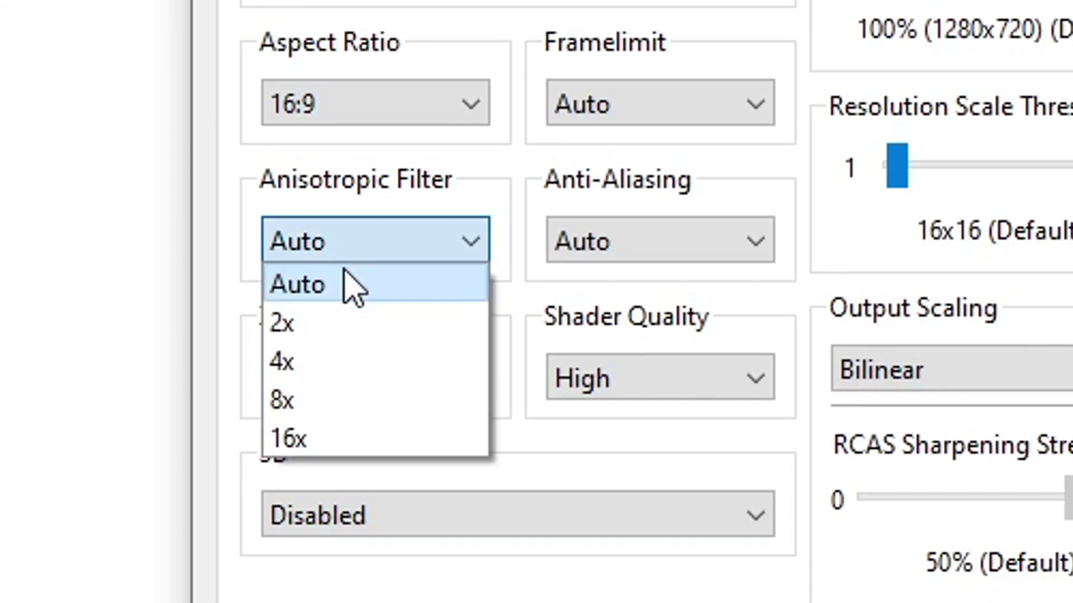
left_click(331, 439)
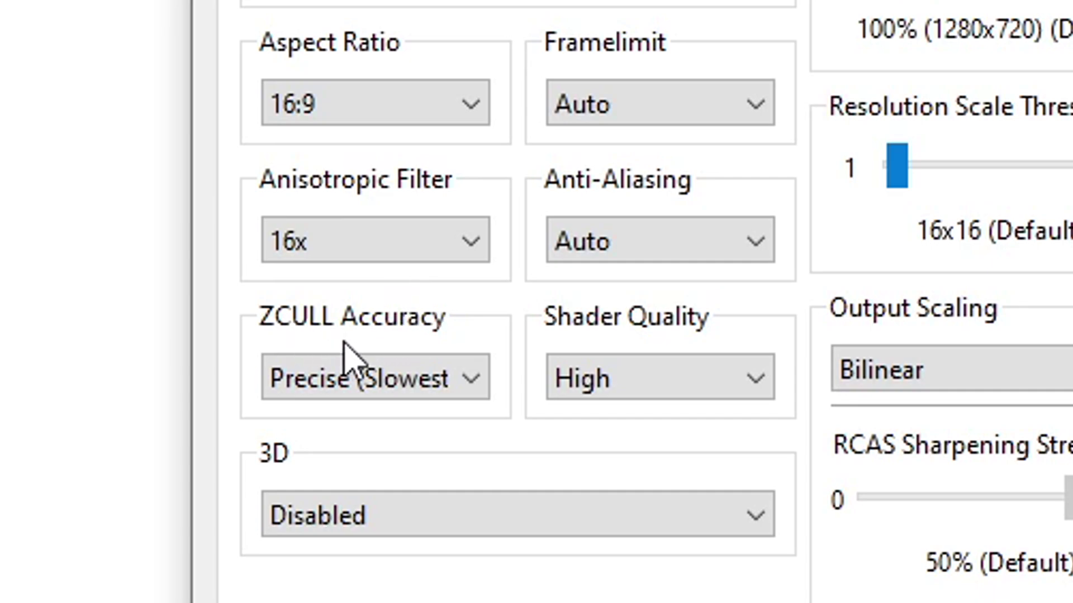
left_click(373, 378)
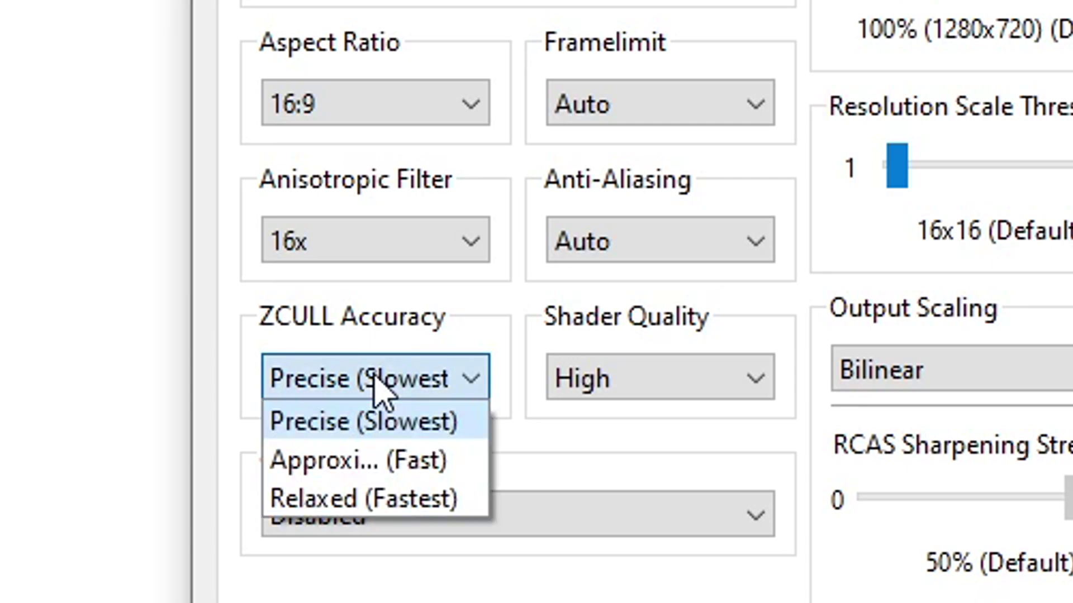
left_click(370, 497)
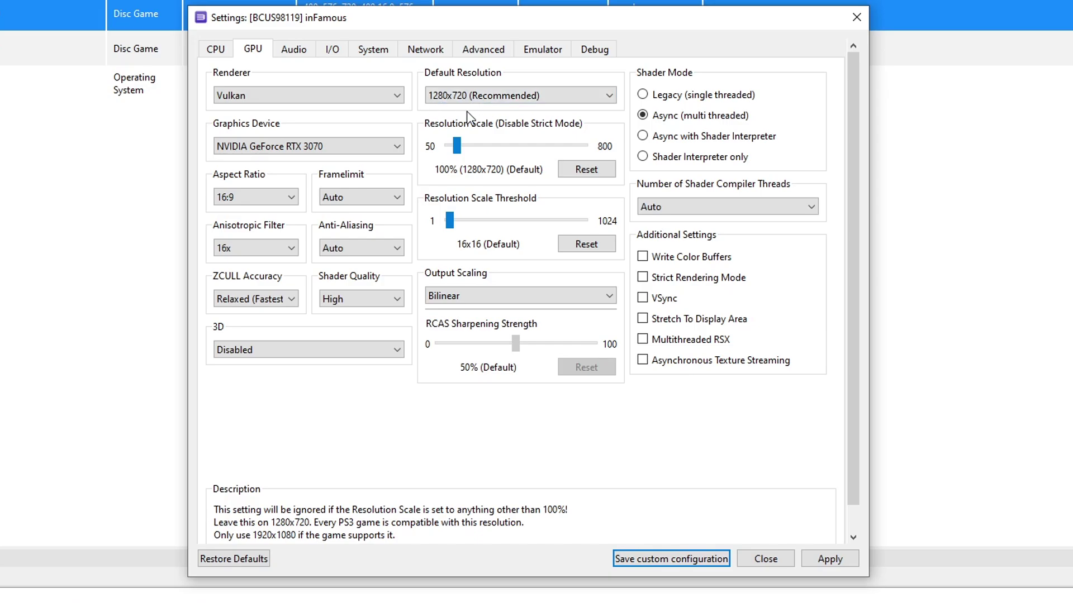
Try the Resolution Scale of inFamous at 125% and 150%, and return it to 100% (1280x720)
mouse_move(457, 146)
left_mouse_down()
mouse_move(471, 147)
mouse_move(461, 150)
left_mouse_up()
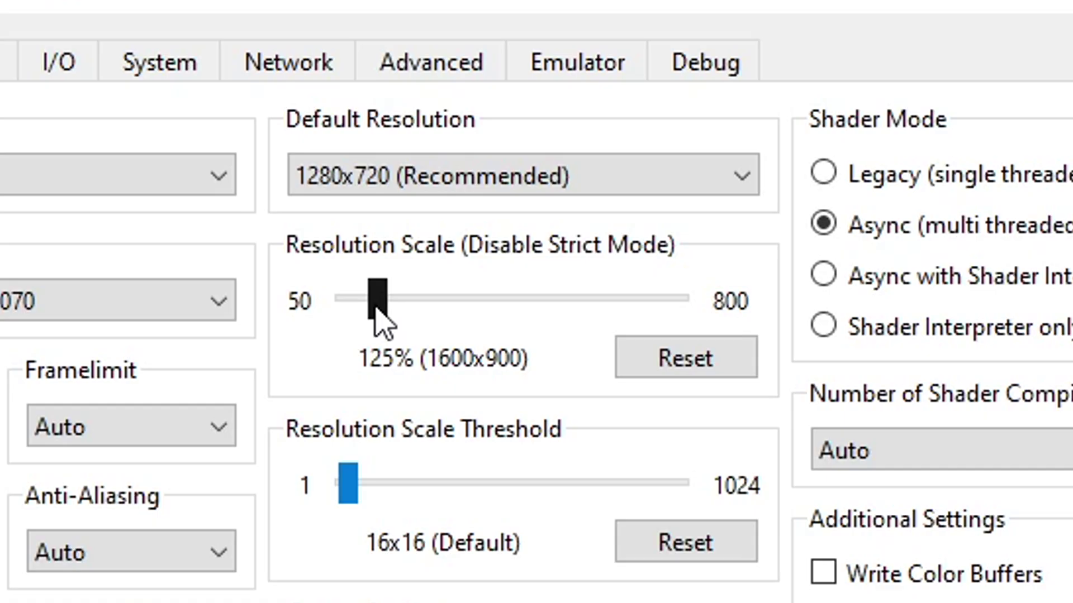
mouse_move(375, 310)
left_mouse_down()
mouse_move(434, 321)
mouse_move(389, 323)
left_mouse_up()
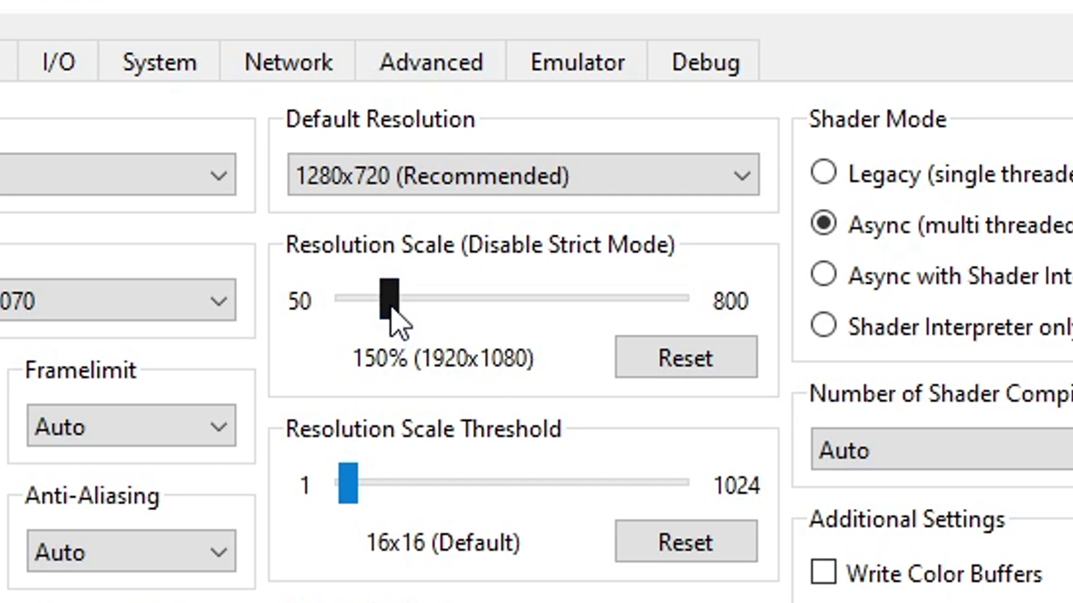
left_click_drag(391, 308, 366, 309)
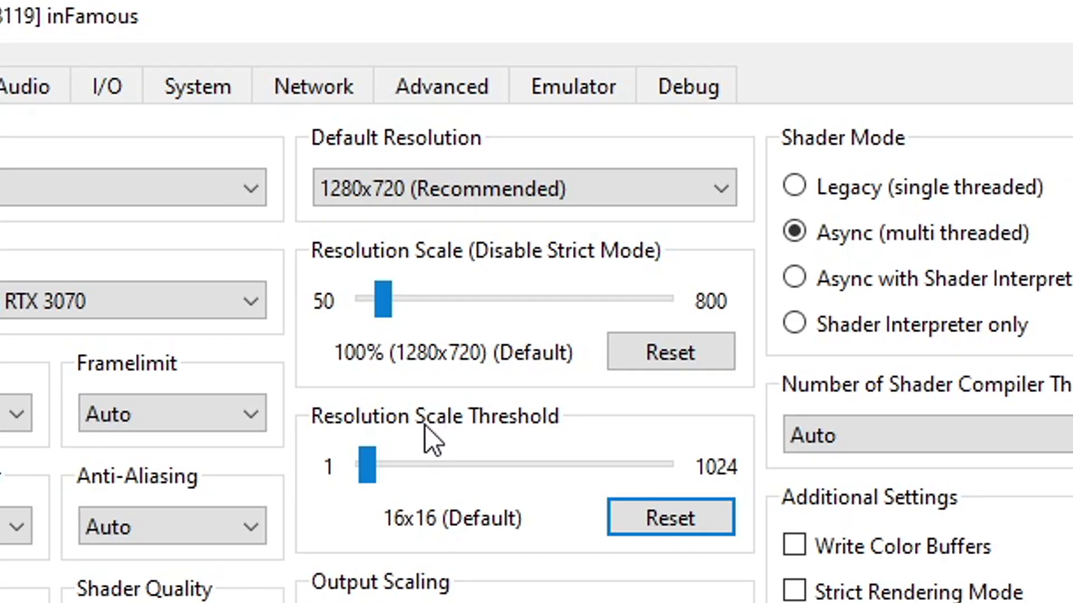
Raise the Resolution Scale Threshold of inFamous to 256x256
left_click_drag(379, 471, 453, 479)
key("Left")
key("Left")
key("Left")
key("Left")
key("Left")
key("Left")
key("Left")
key("Left")
key("Left")
key("Left")
key("Left")
key("Left")
key("Left")
key("Left")
key("Left")
key("Left")
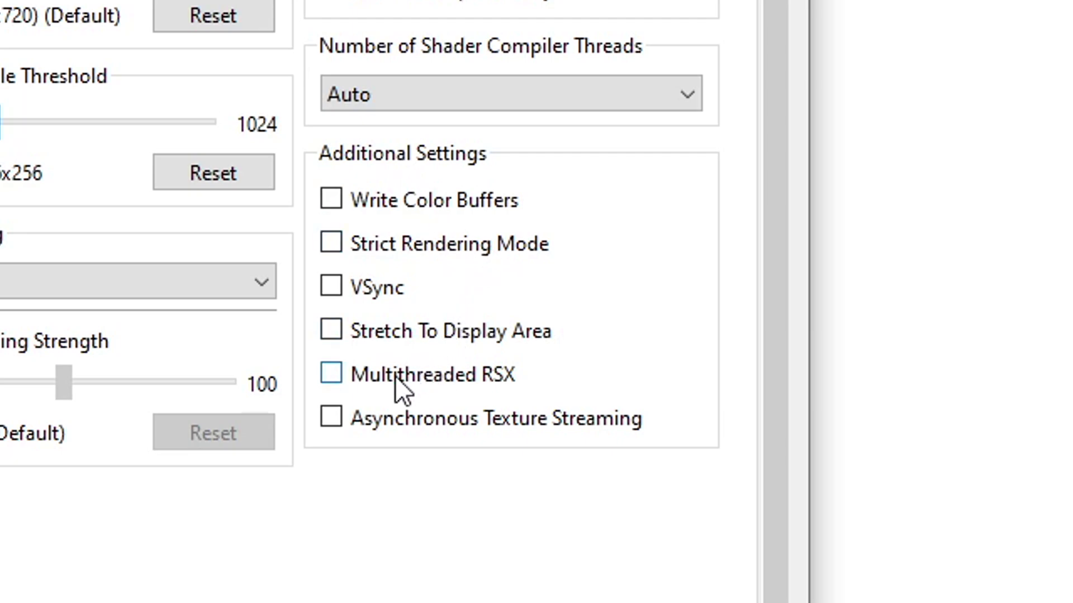
Enable Multithreaded RSX and Asynchronous Texture Streaming in the additional GPU settings of inFamous
left_click(377, 384)
left_click(422, 428)
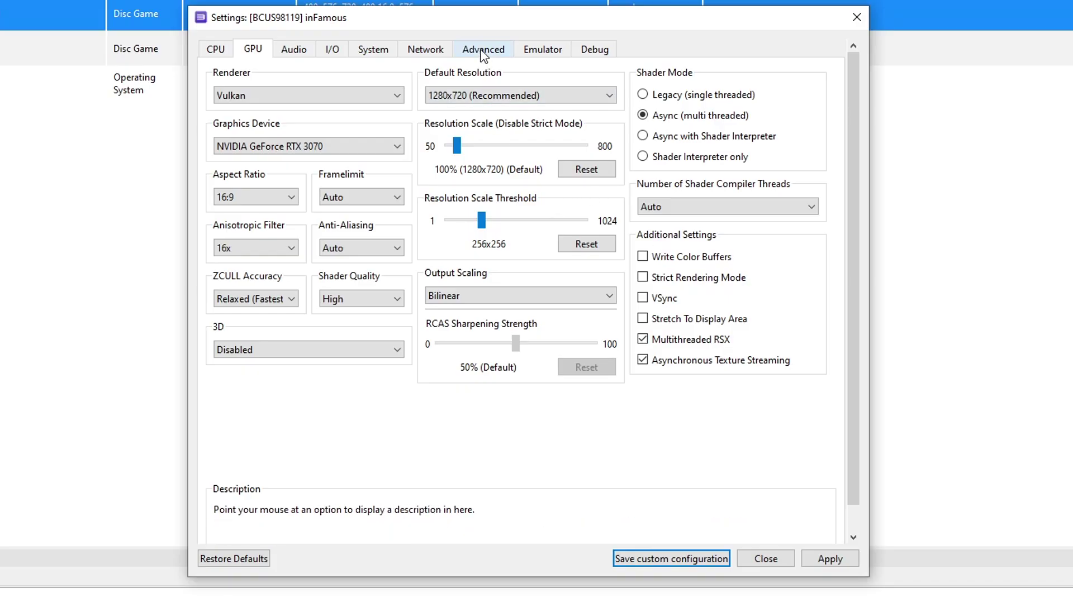
In the advanced settings of inFamous, set Sleep Timers Accuracy to As Host and RSX FIFO Accuracy to Atomic
left_click(483, 54)
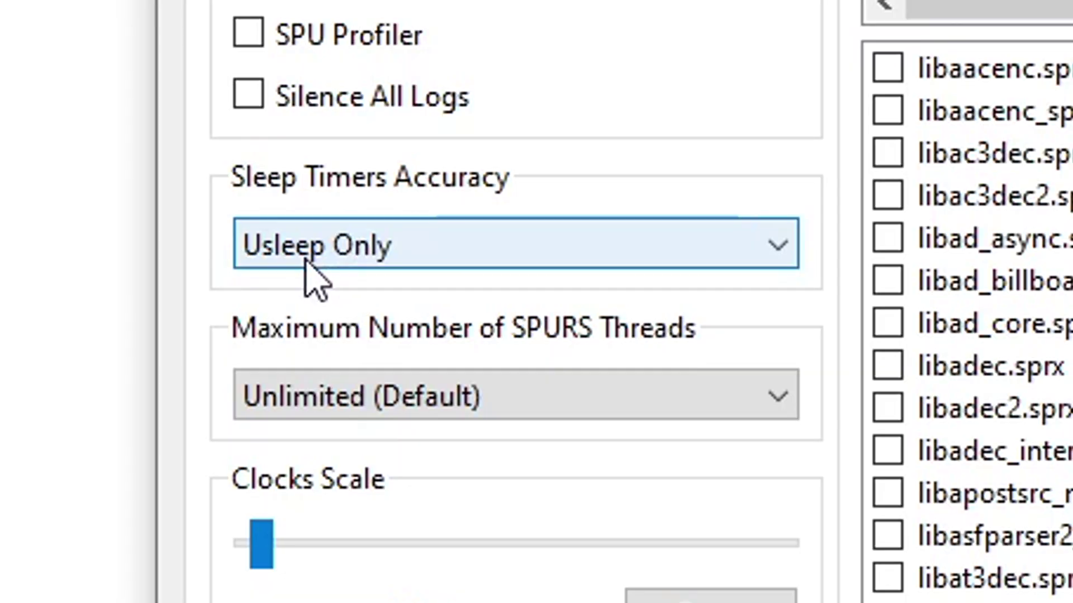
left_click(452, 261)
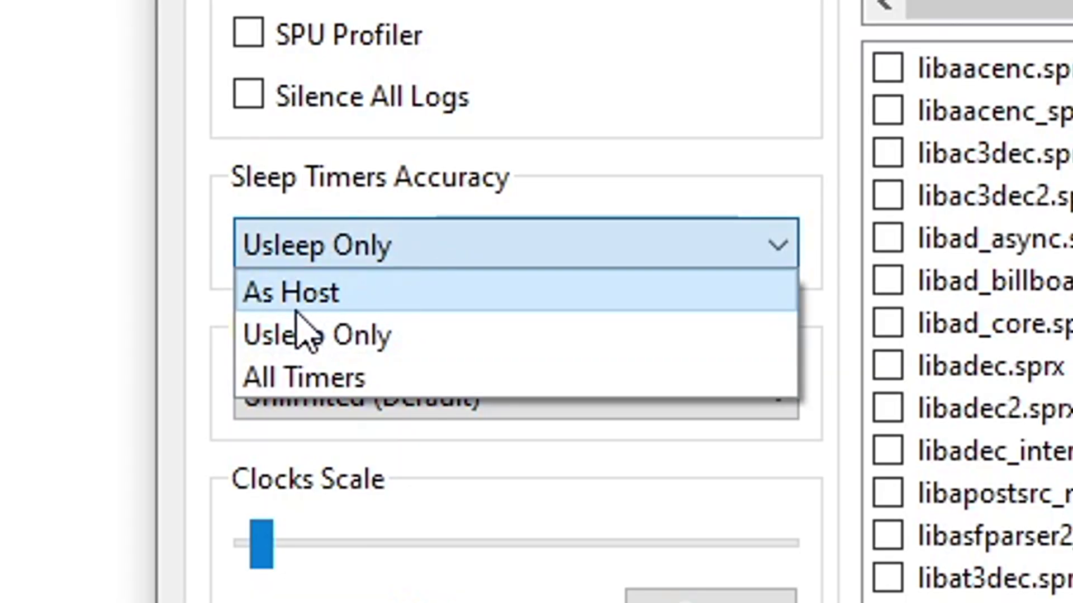
left_click(273, 302)
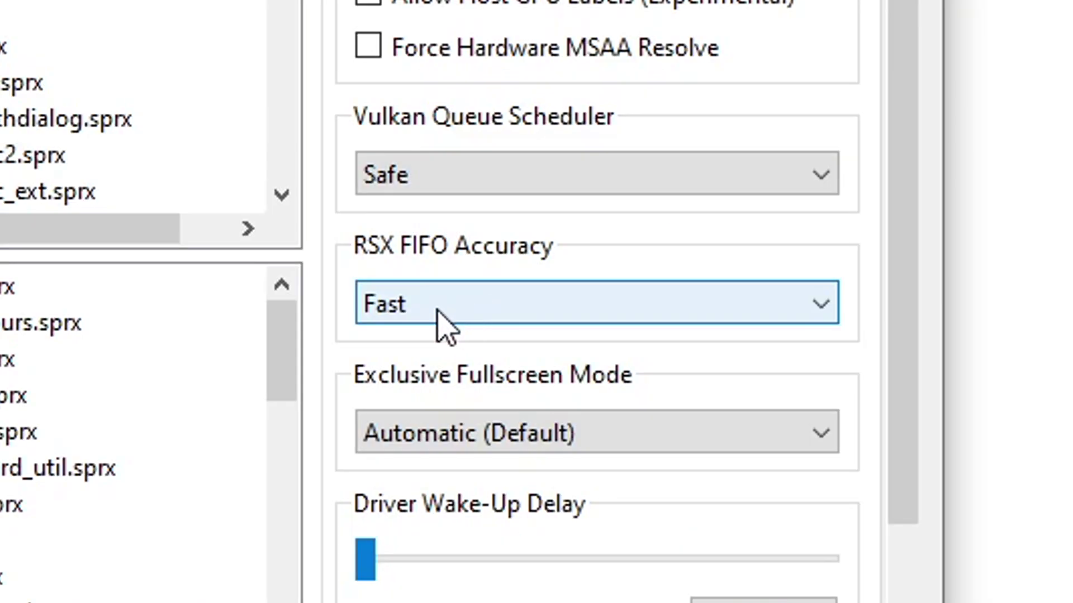
left_click(670, 342)
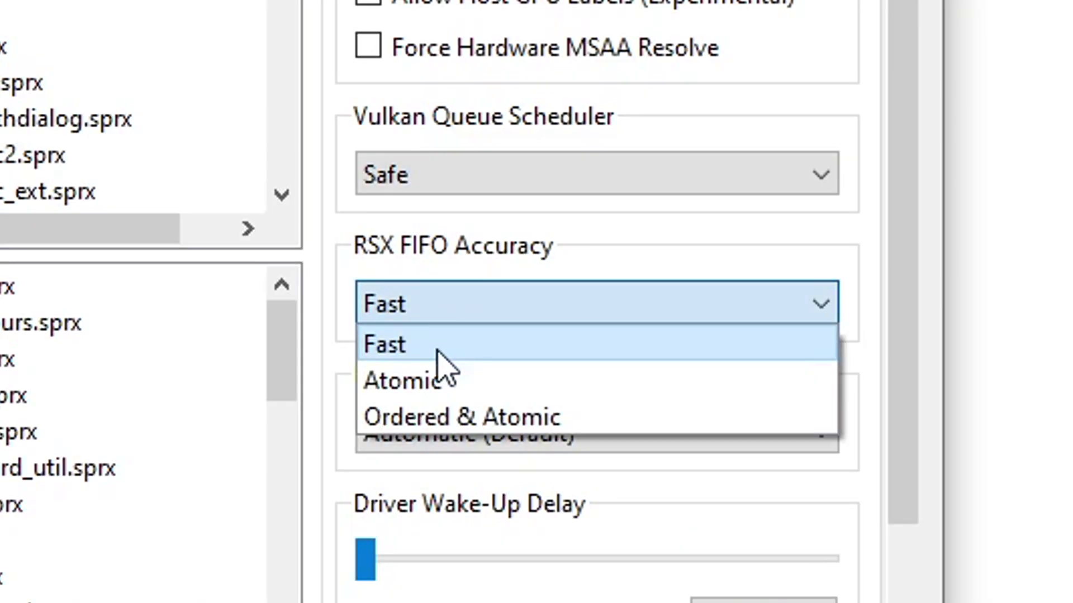
left_click(433, 386)
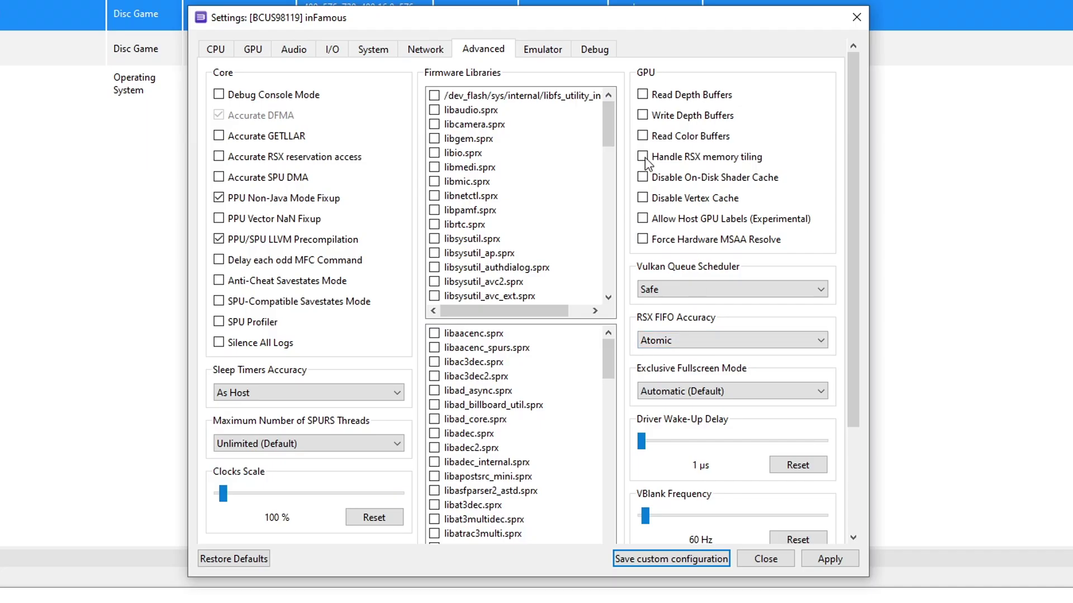
Enable Disable ZCull Occlusion Queries in the debug settings, and apply and save the custom configuration of inFamous
left_click(596, 53)
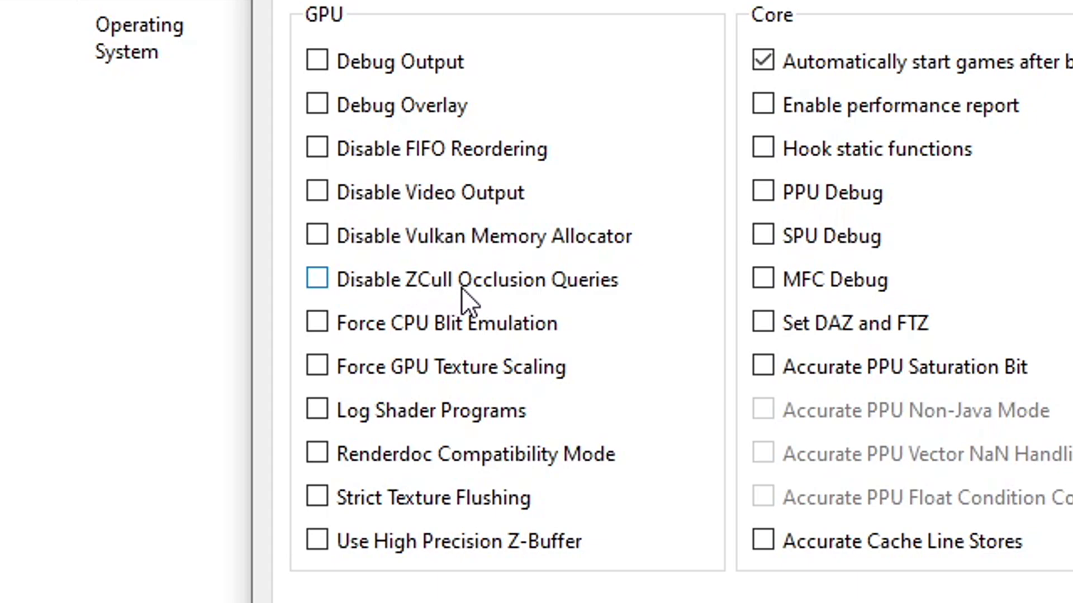
left_click(541, 289)
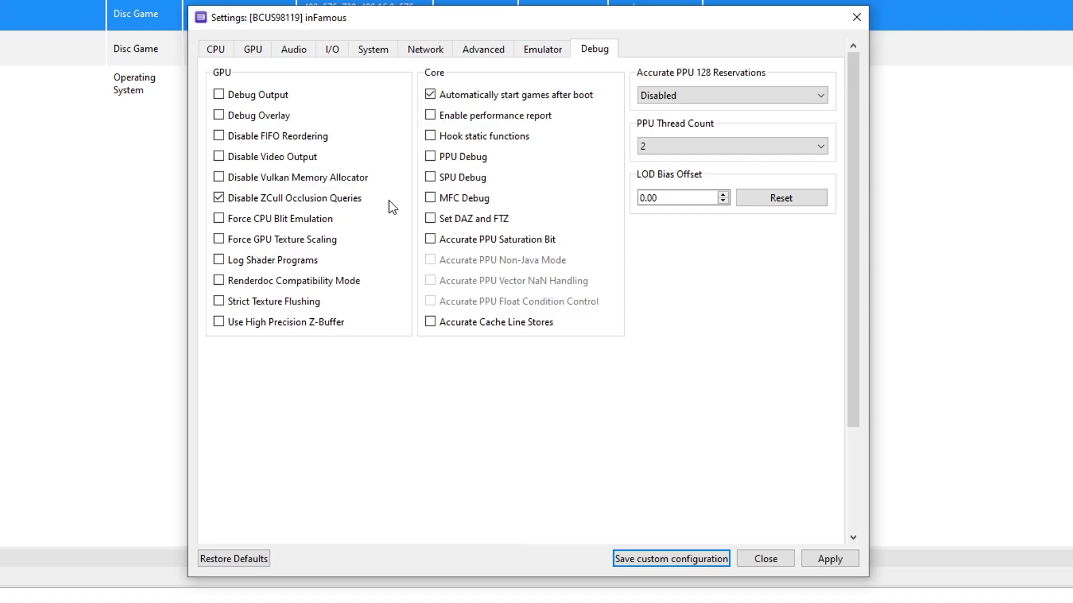
left_click(826, 560)
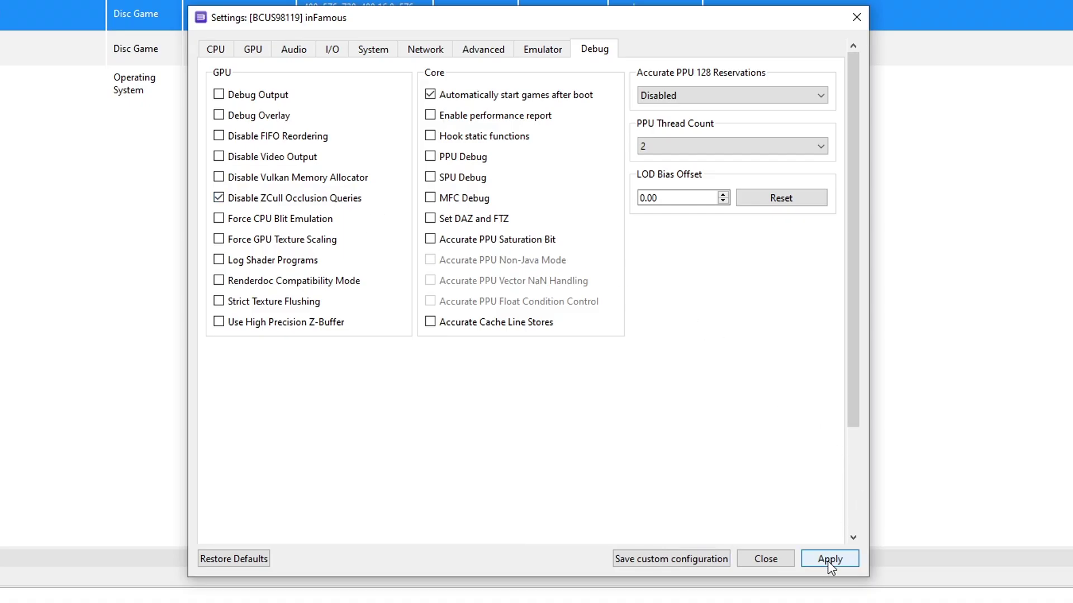
left_click(670, 558)
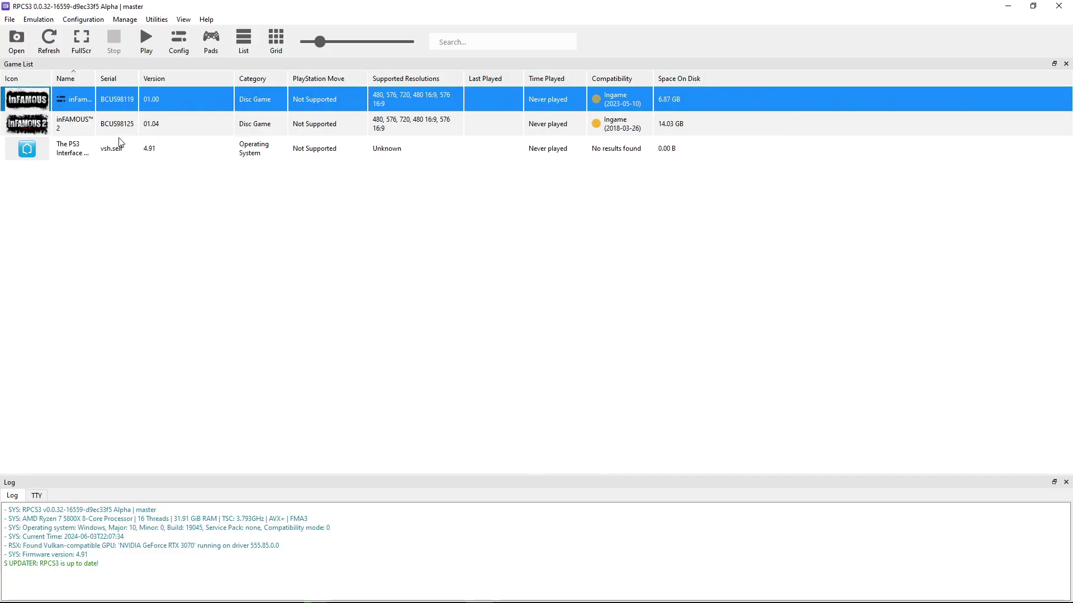
Create a custom configuration for inFAMOUS 2 from the global settings and choose Vulkan as its renderer
left_click(75, 128)
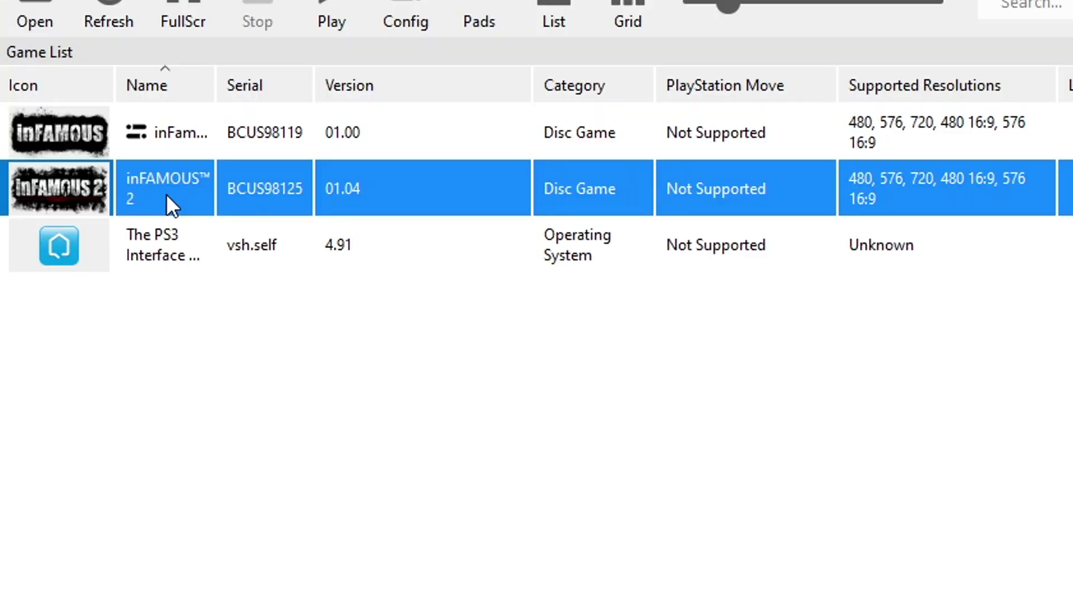
right_click(176, 195)
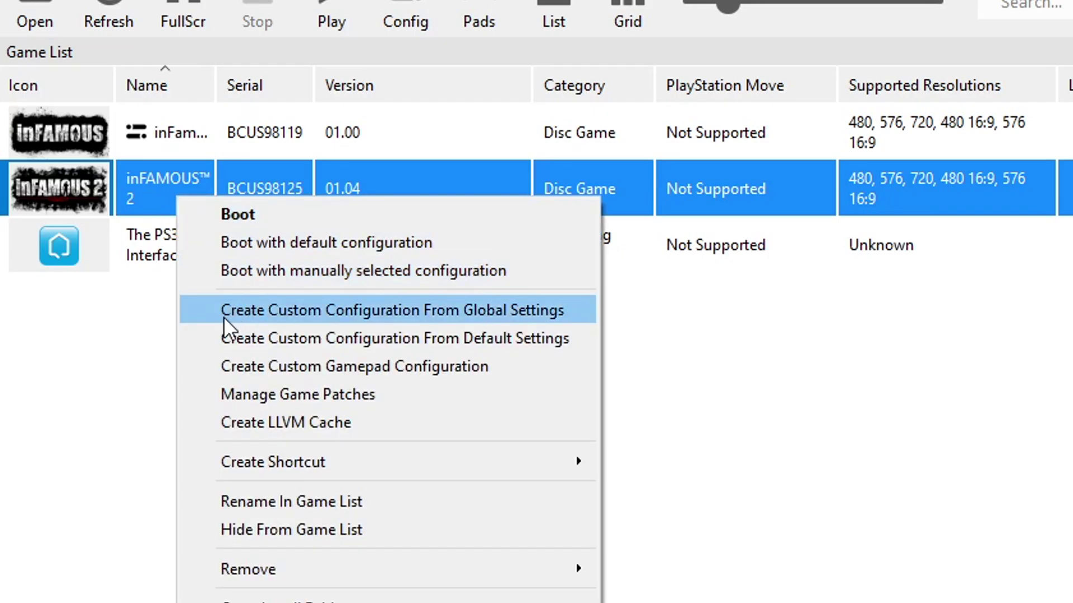
left_click(439, 314)
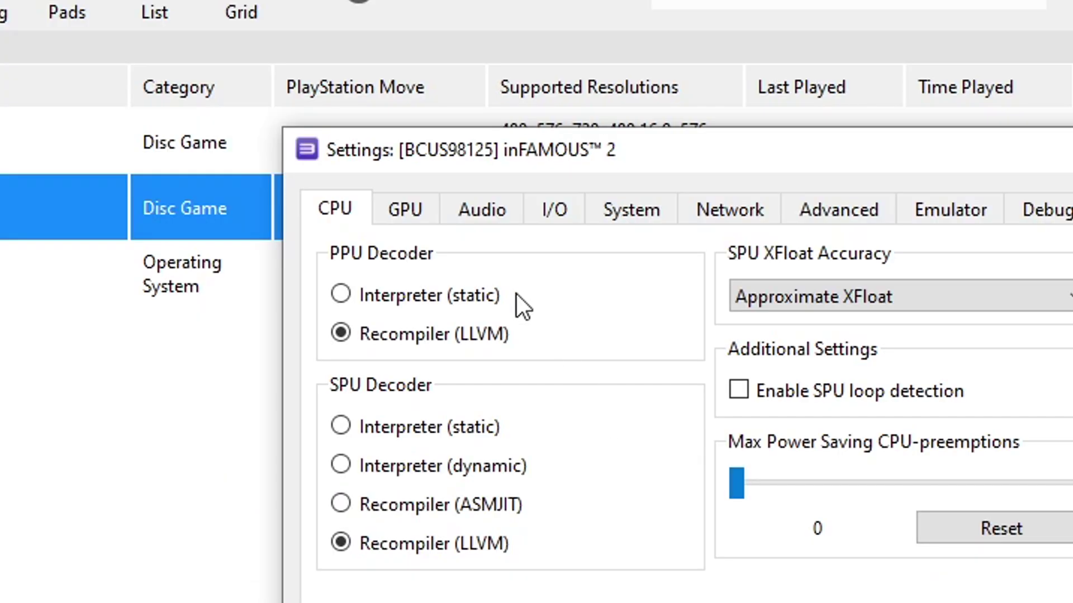
left_click(412, 218)
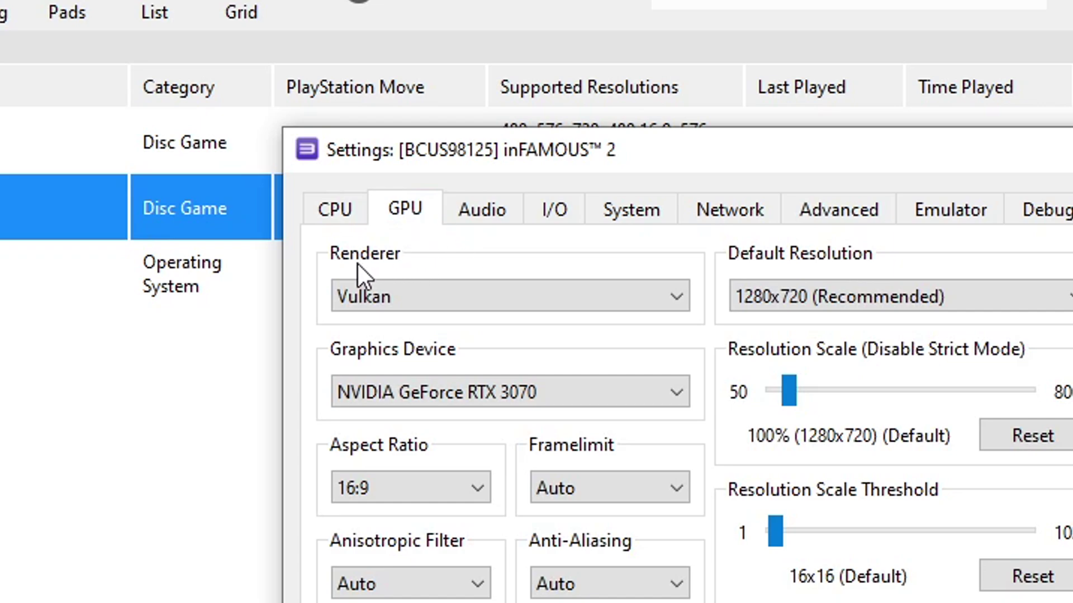
left_click(388, 296)
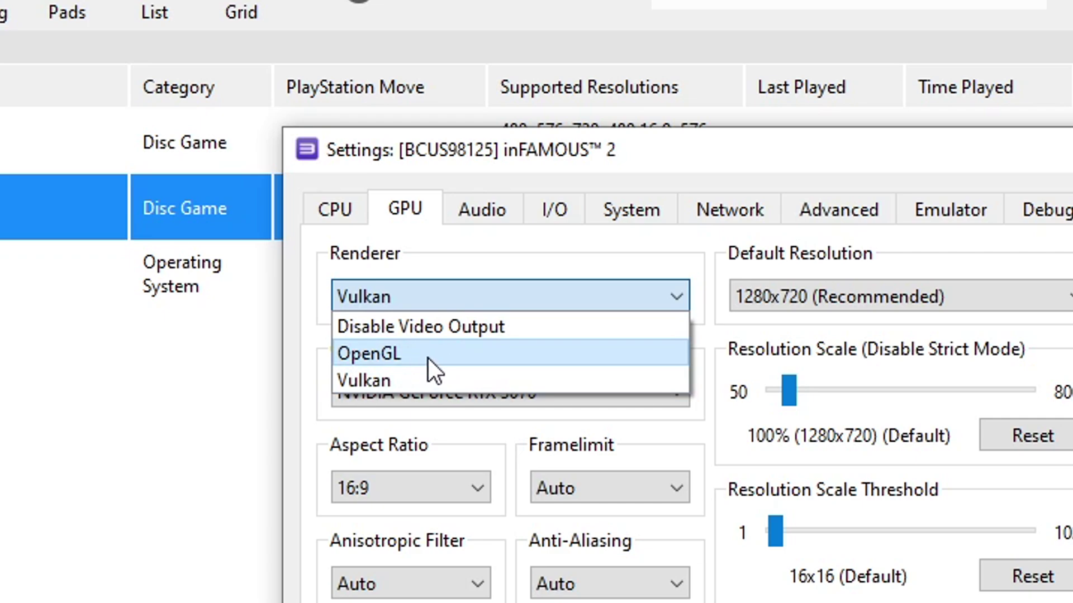
left_click(363, 381)
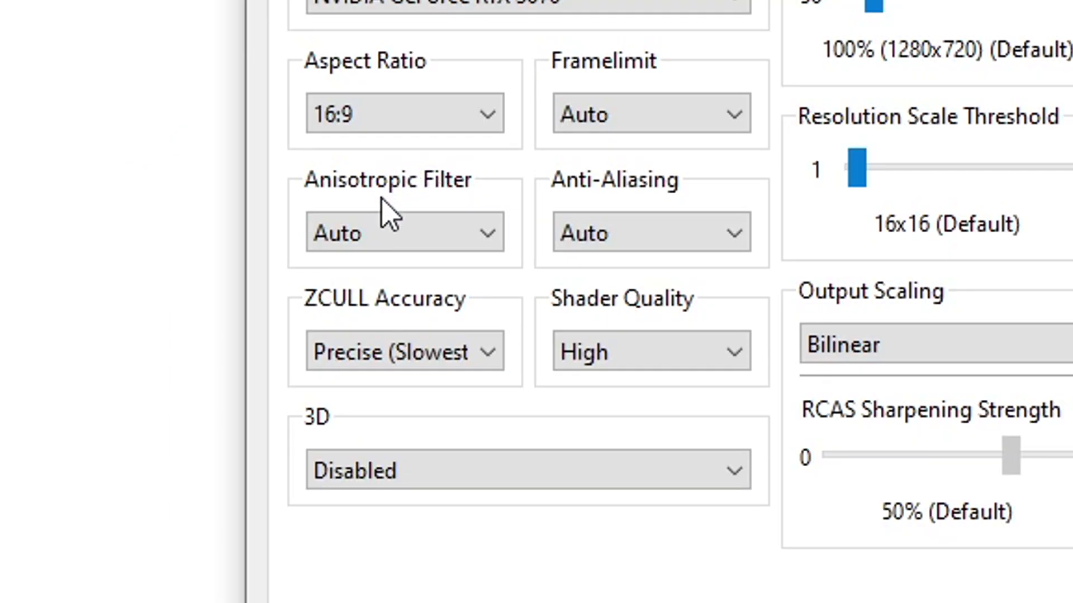
Set the Anisotropic Filter to 16x and the ZCULL Accuracy to Relaxed (Fastest) for inFAMOUS 2
left_click(390, 227)
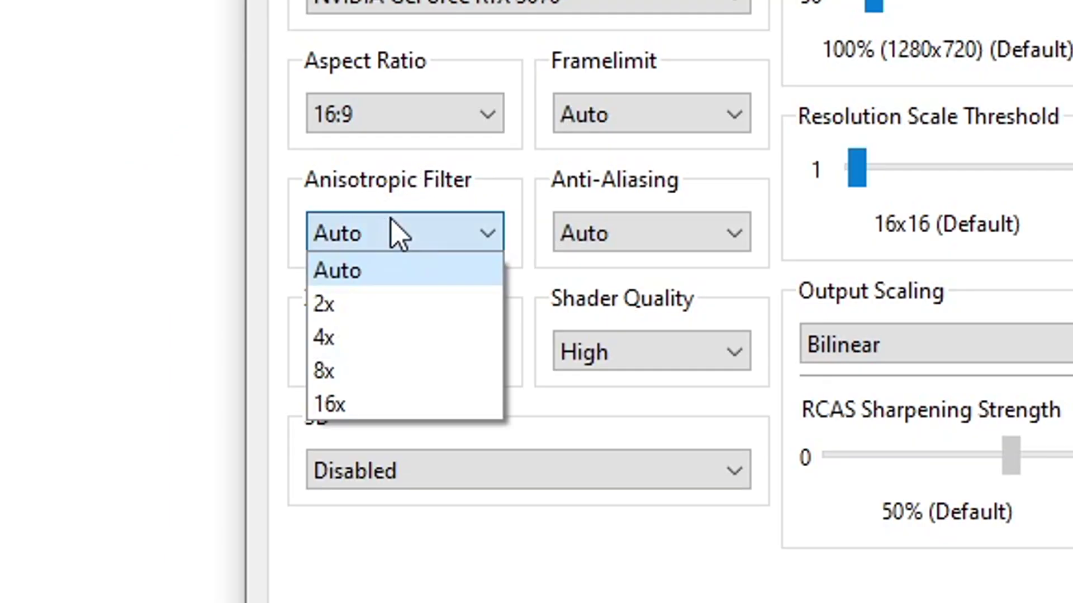
left_click(366, 406)
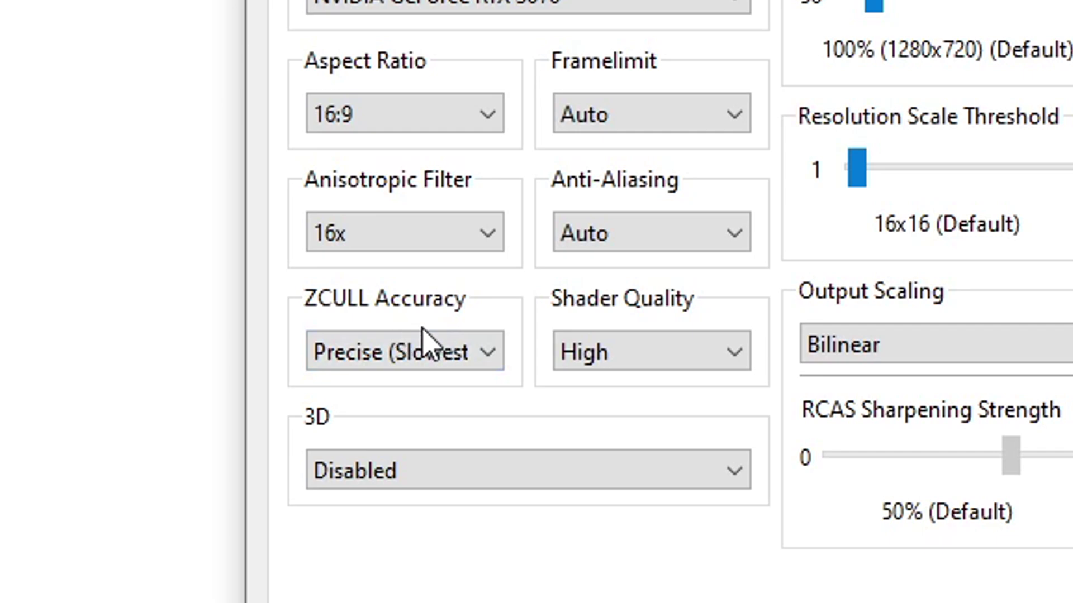
left_click(414, 363)
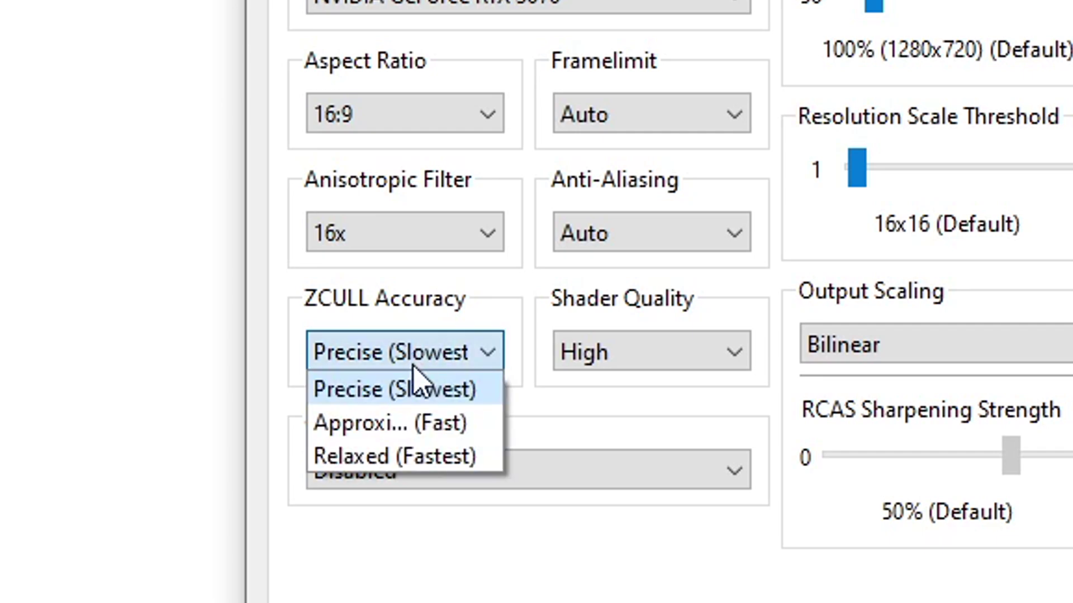
left_click(408, 456)
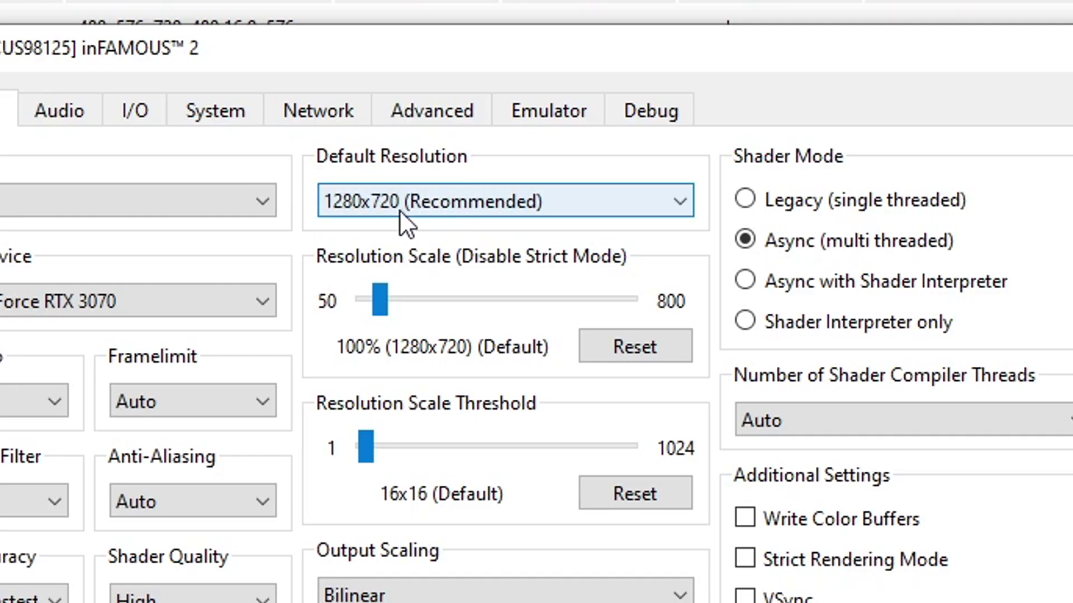
Try the Resolution Scale of inFAMOUS 2 at 175% (2240x1260), and return it to 100% (1280x720)
left_click(379, 297)
left_click_drag(380, 300, 406, 318)
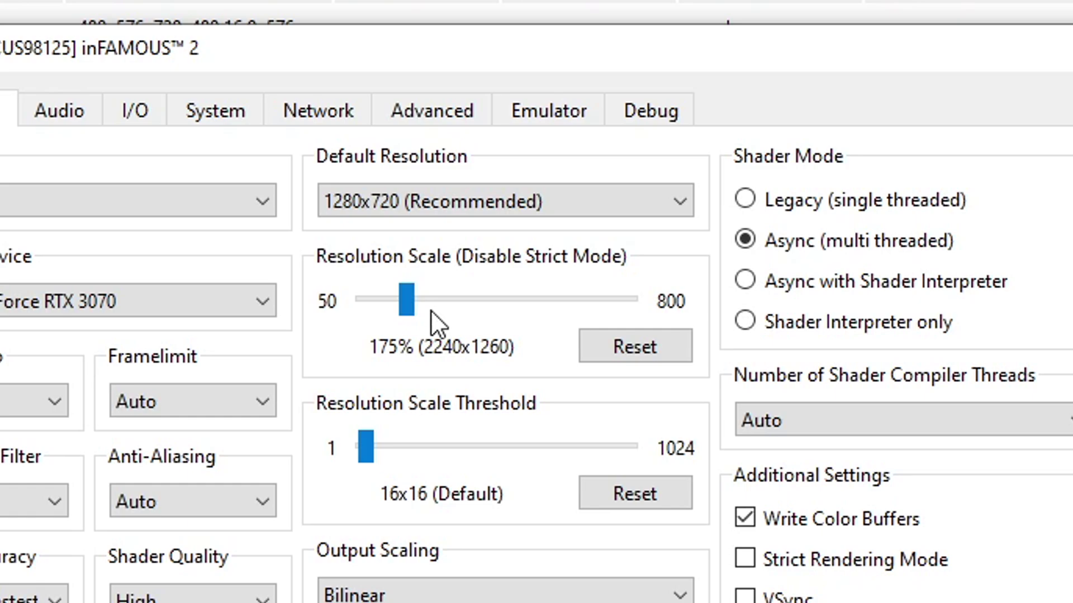
left_click_drag(409, 305, 371, 342)
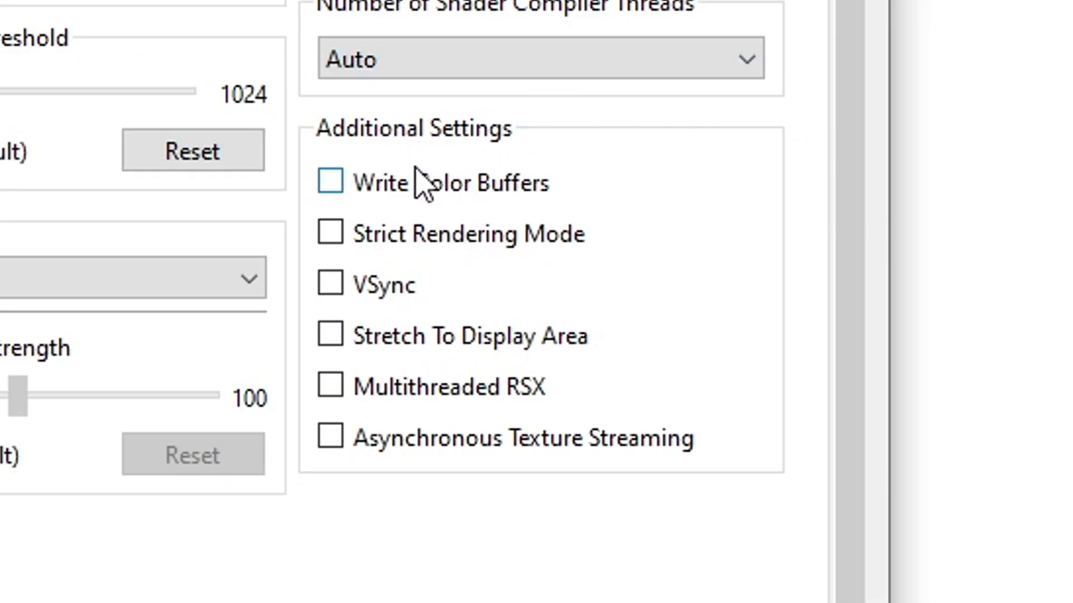
Enable Write Color Buffers and Asynchronous Texture Streaming in the additional GPU settings of inFAMOUS 2
left_click(397, 190)
left_click(441, 441)
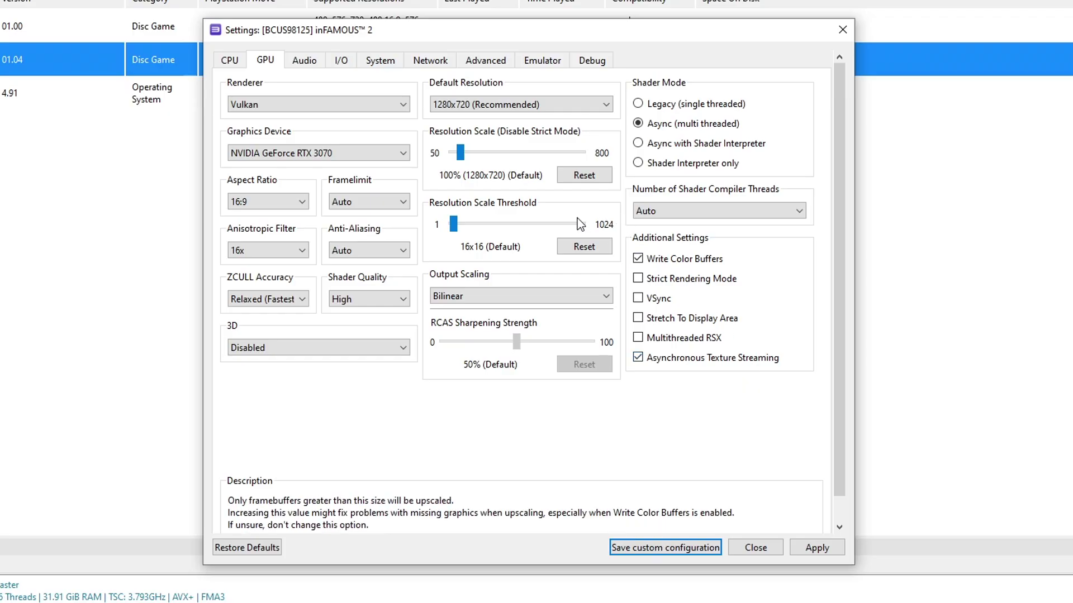
In the advanced settings of inFAMOUS 2, set Sleep Timers Accuracy to As Host and RSX FIFO Accuracy to Atomic
left_click(484, 62)
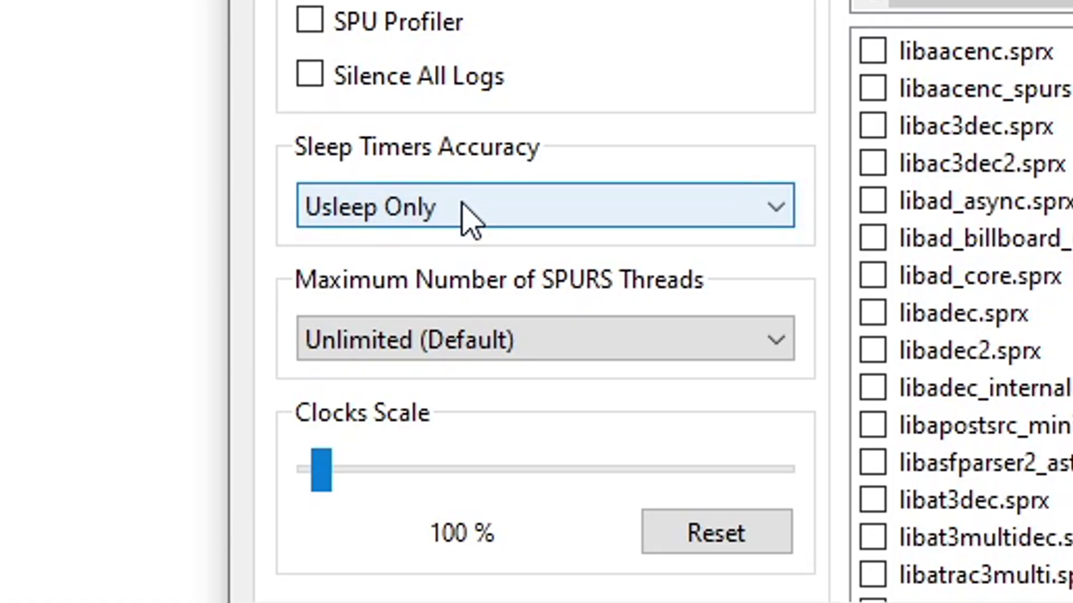
left_click(286, 394)
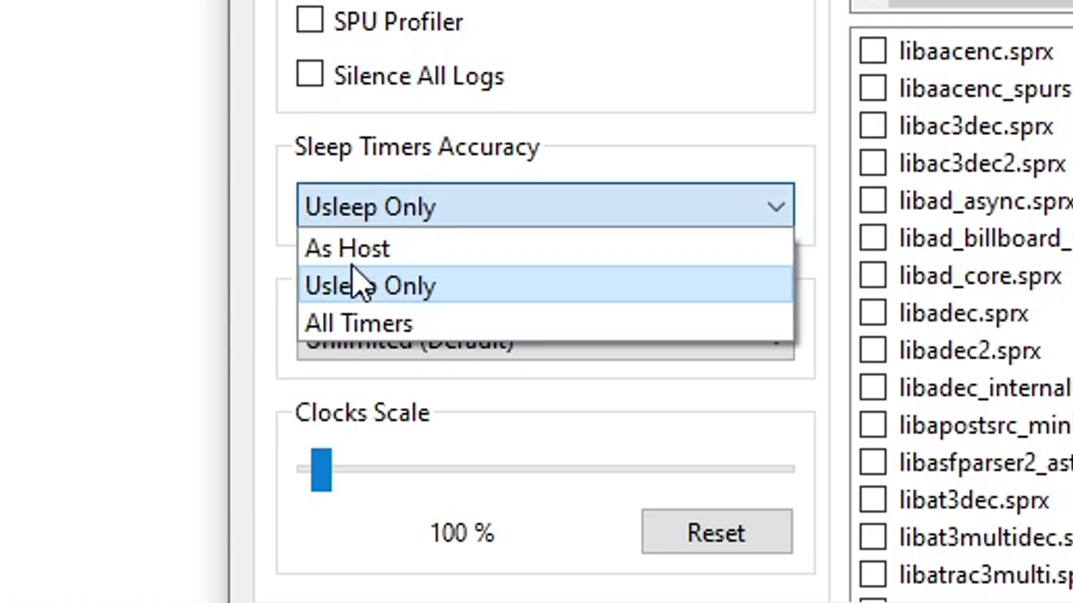
left_click(366, 256)
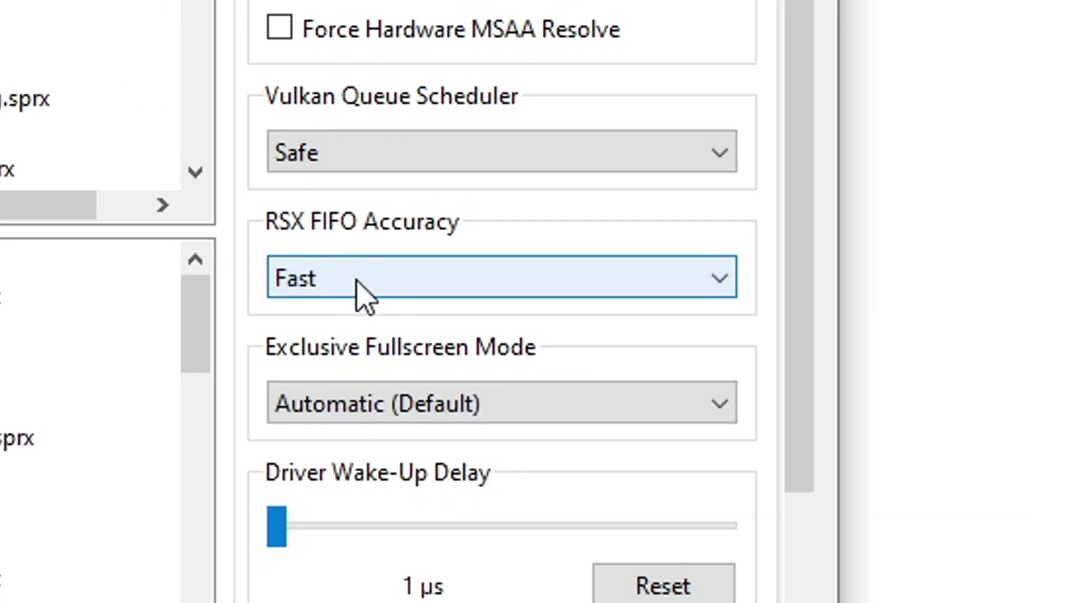
left_click(667, 339)
left_click(656, 368)
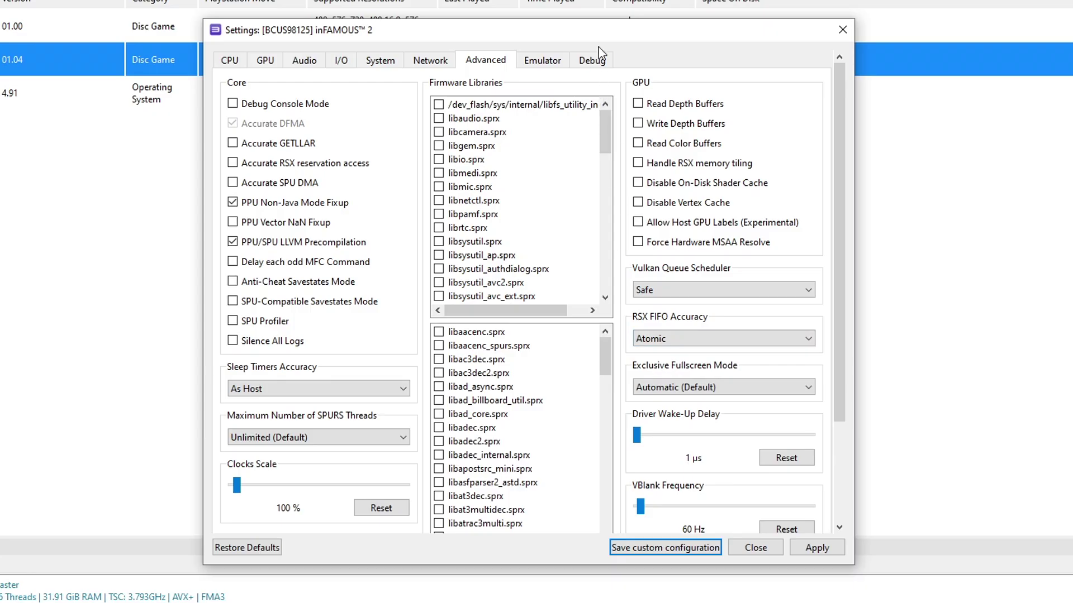
Enable Disable ZCull Occlusion Queries in the debug settings of inFAMOUS 2, then apply and save the custom configuration
left_click(600, 58)
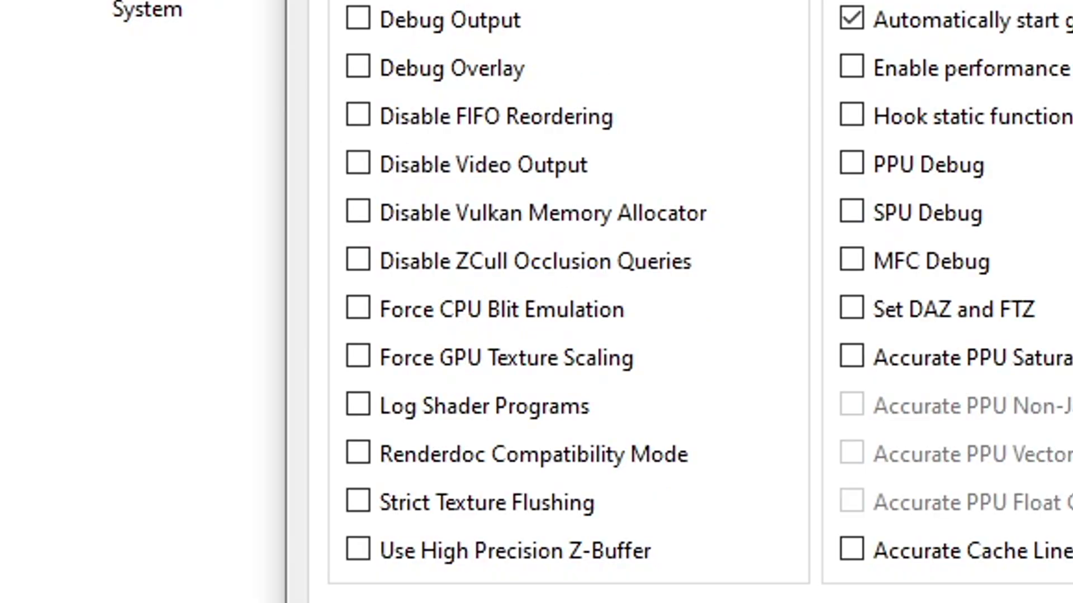
left_click(405, 264)
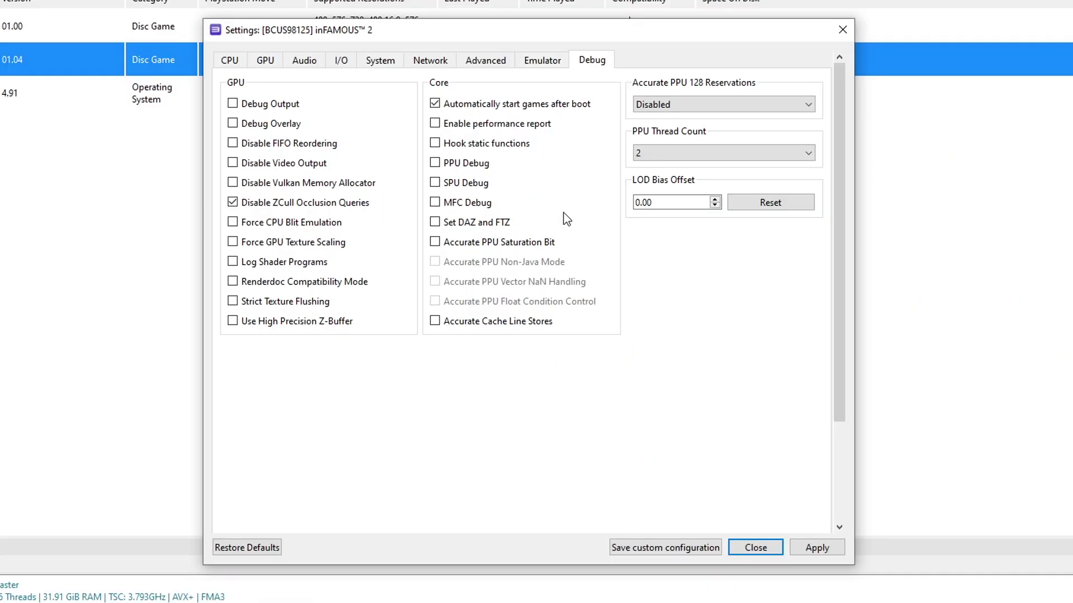
left_click(819, 552)
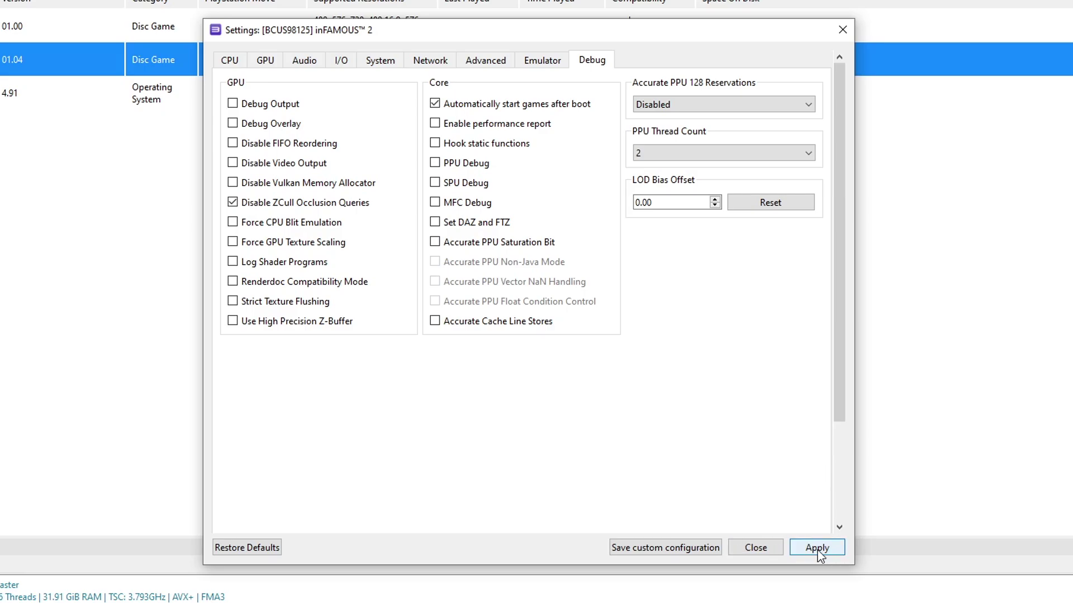
left_click(660, 549)
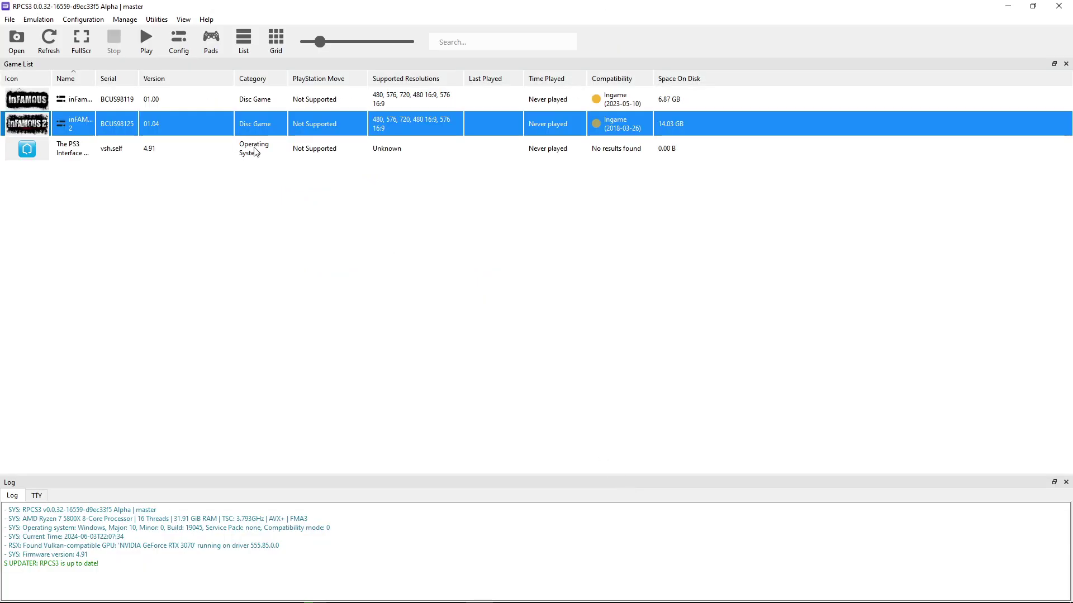
Set the Player 1 gamepad handler to XInput and save the gamepad settings
left_click(213, 53)
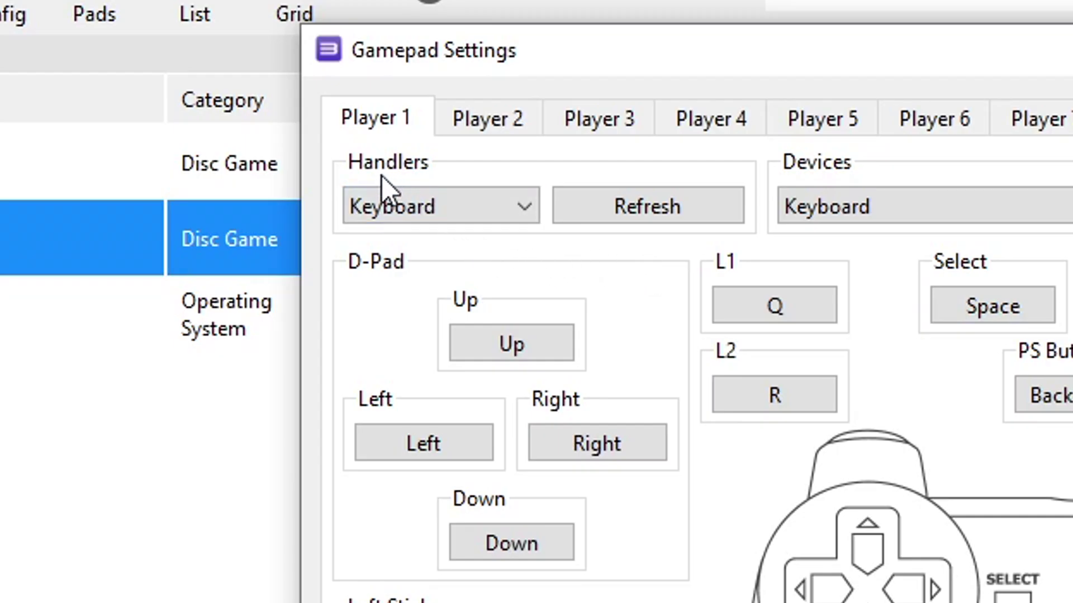
left_click(460, 213)
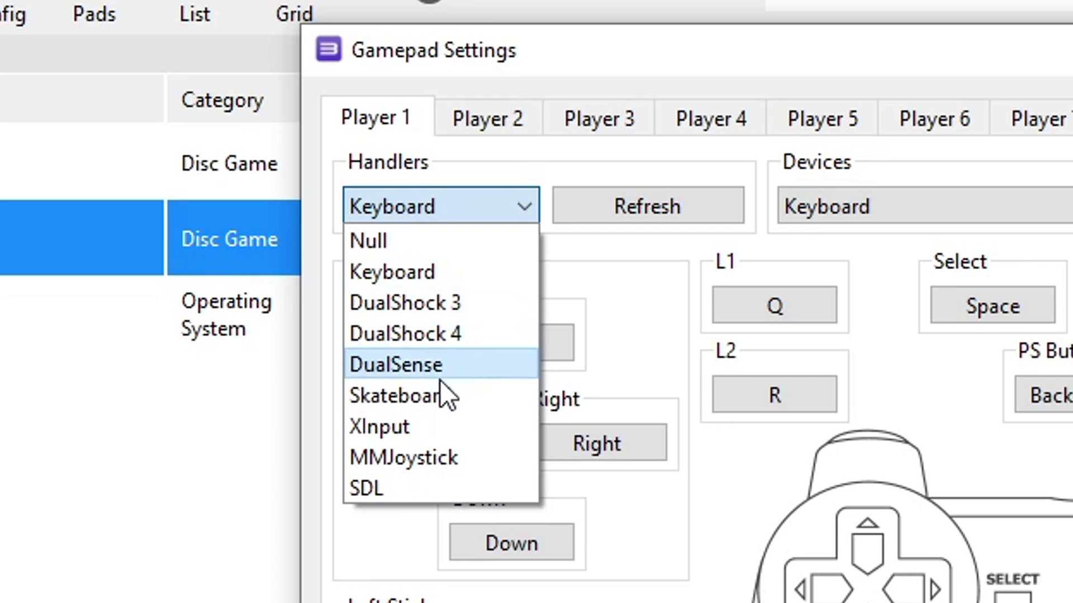
left_click(438, 430)
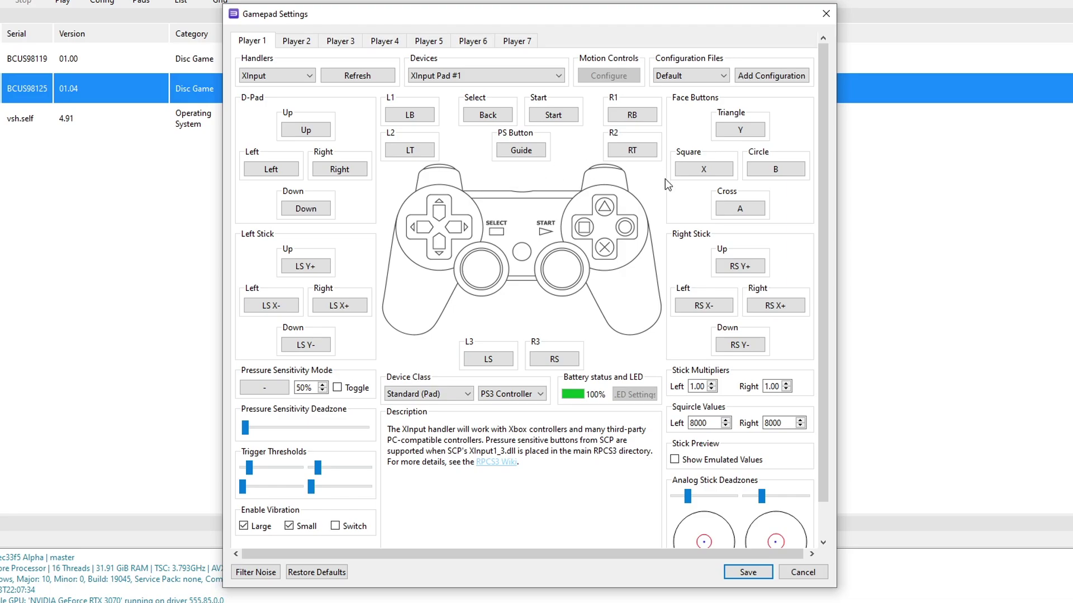
left_click(749, 574)
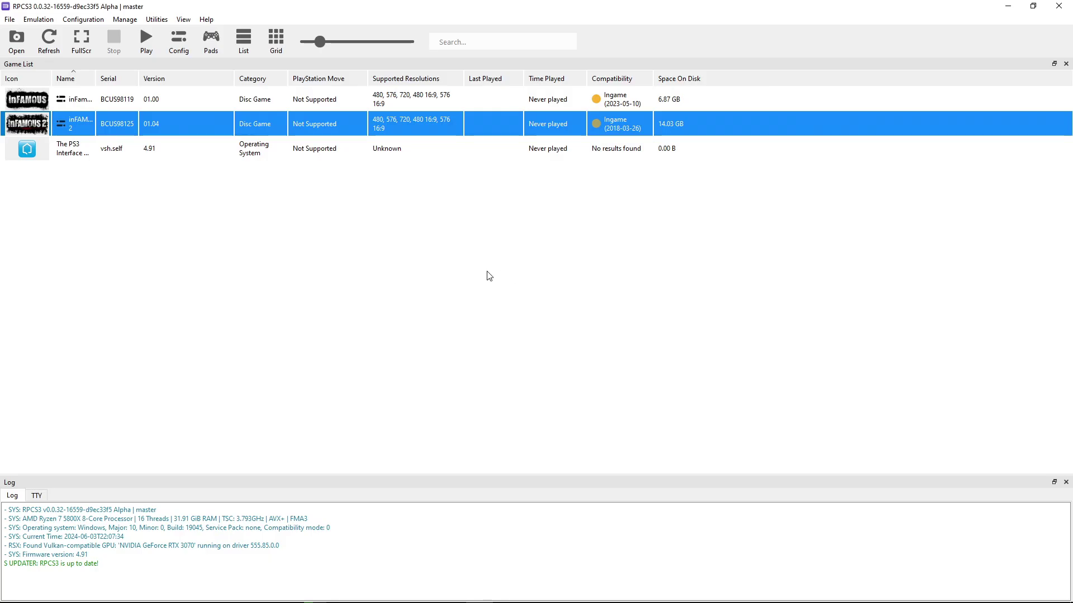
Boot the first inFamous game, declining the Digital Manual package installation, and maximize the game window
left_click(114, 104)
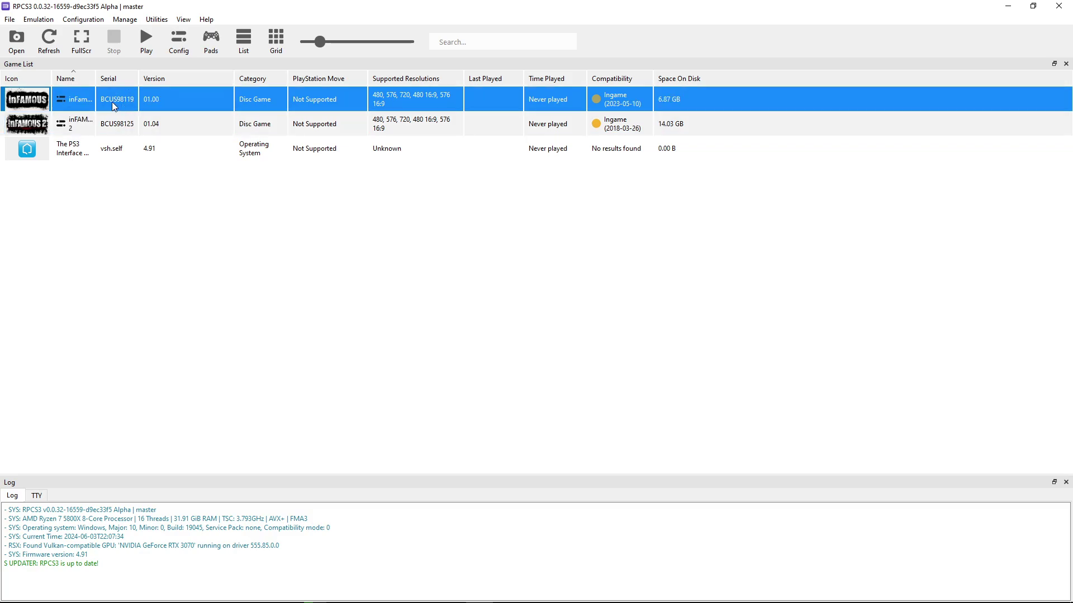
double_click(109, 101)
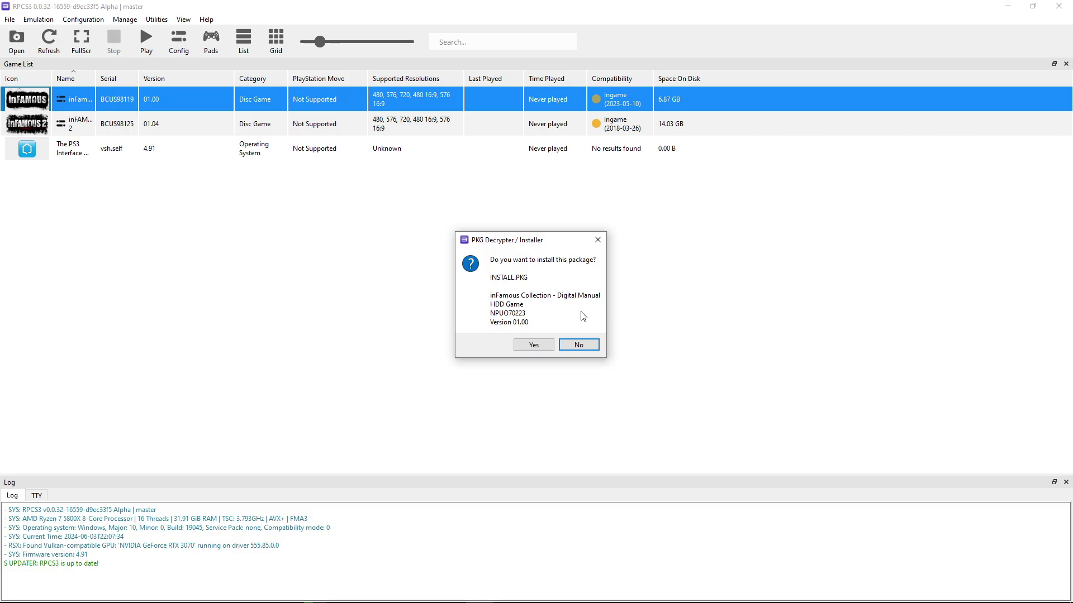
left_click(579, 346)
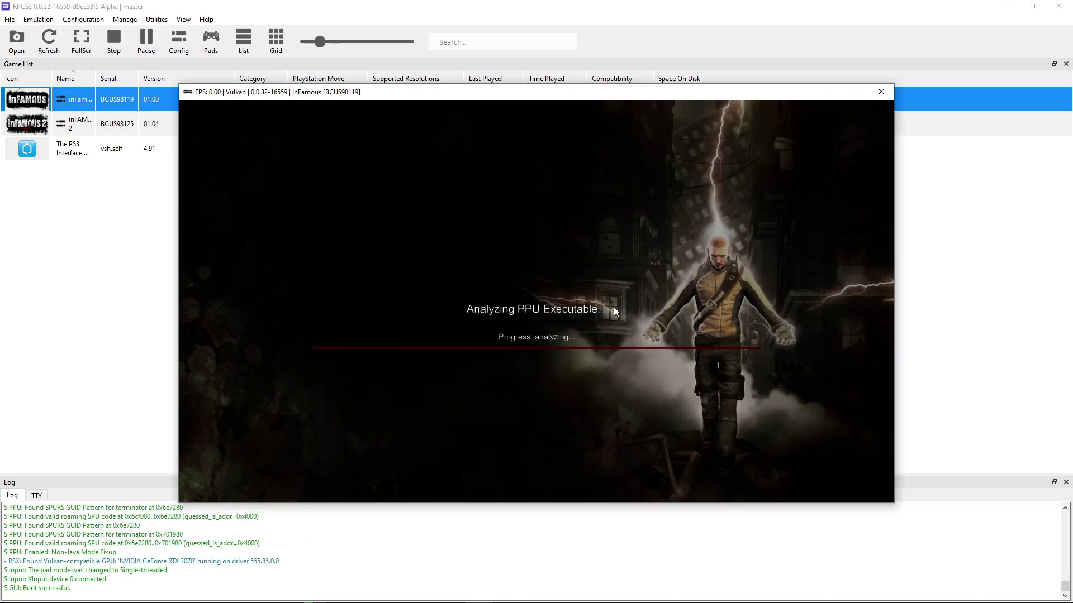
left_click(856, 94)
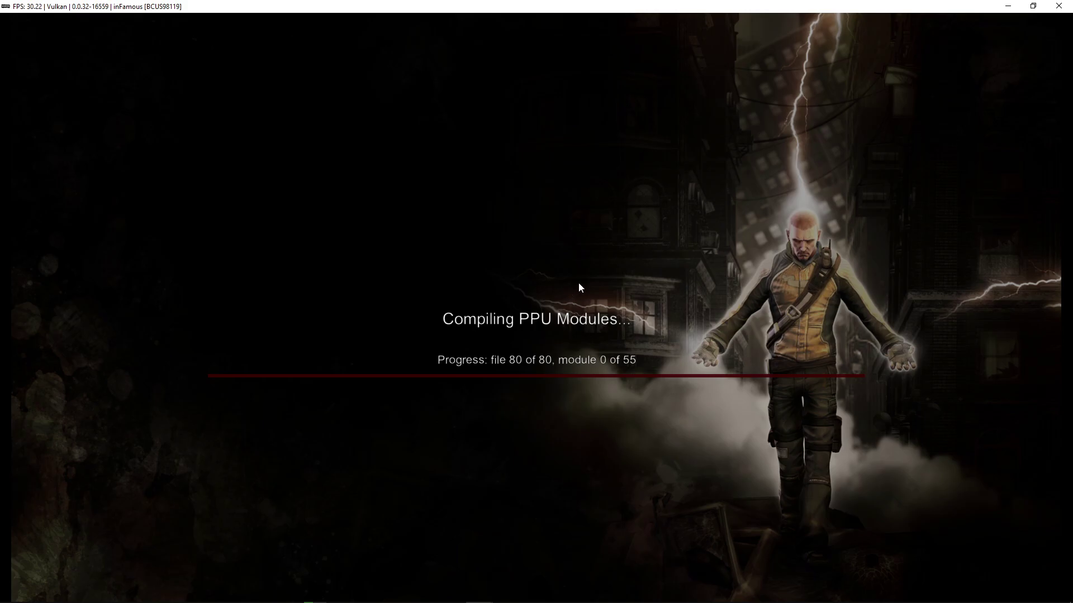